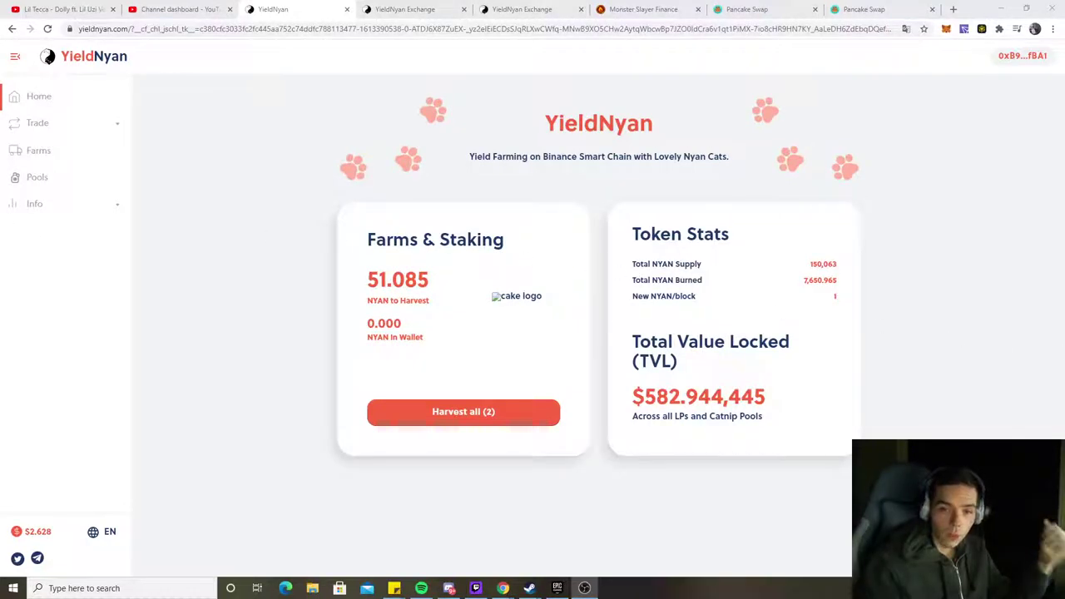
Browse the LP farms and check the NYAN earned on the NYAN-ETH farm
{"action": "left_click", "coordinate": [78, 162]}
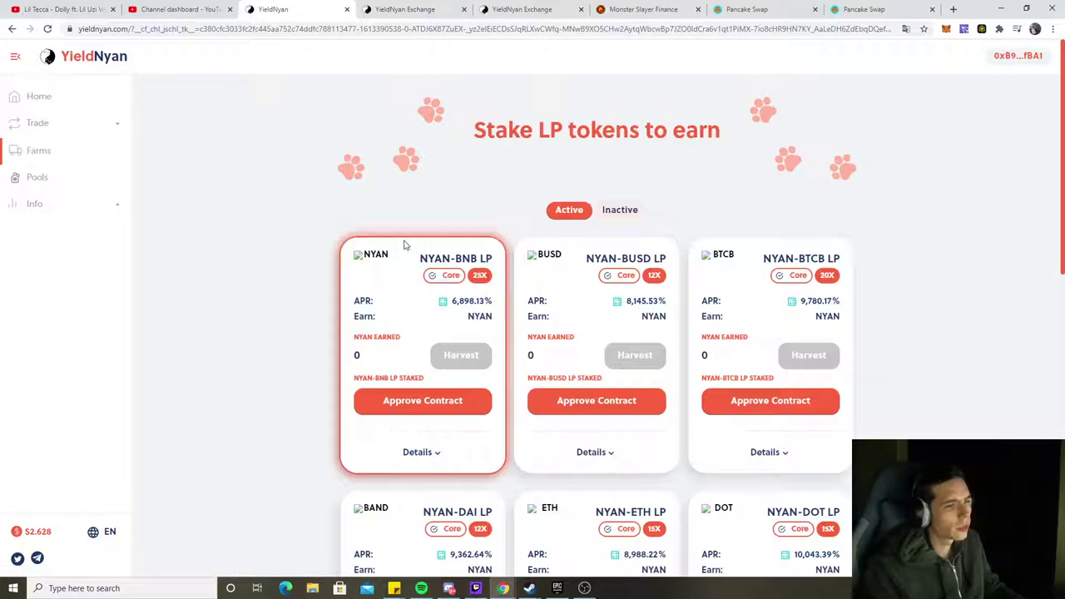
{"action": "scroll", "coordinate": [404, 244], "scroll_direction": "down", "scroll_amount": 4}
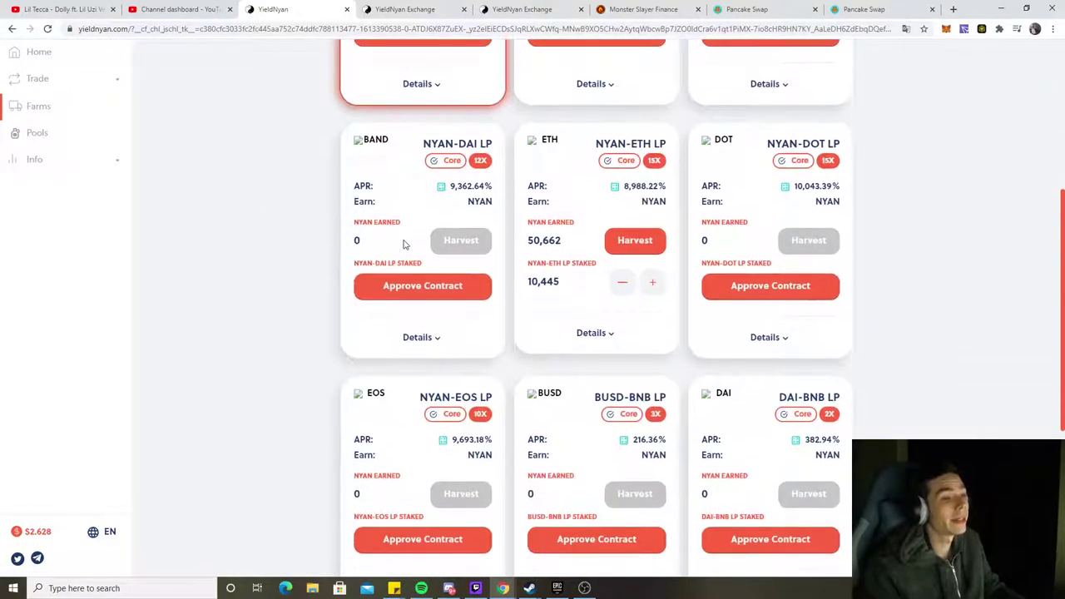
{"action": "scroll", "coordinate": [405, 245], "scroll_direction": "down", "scroll_amount": 1}
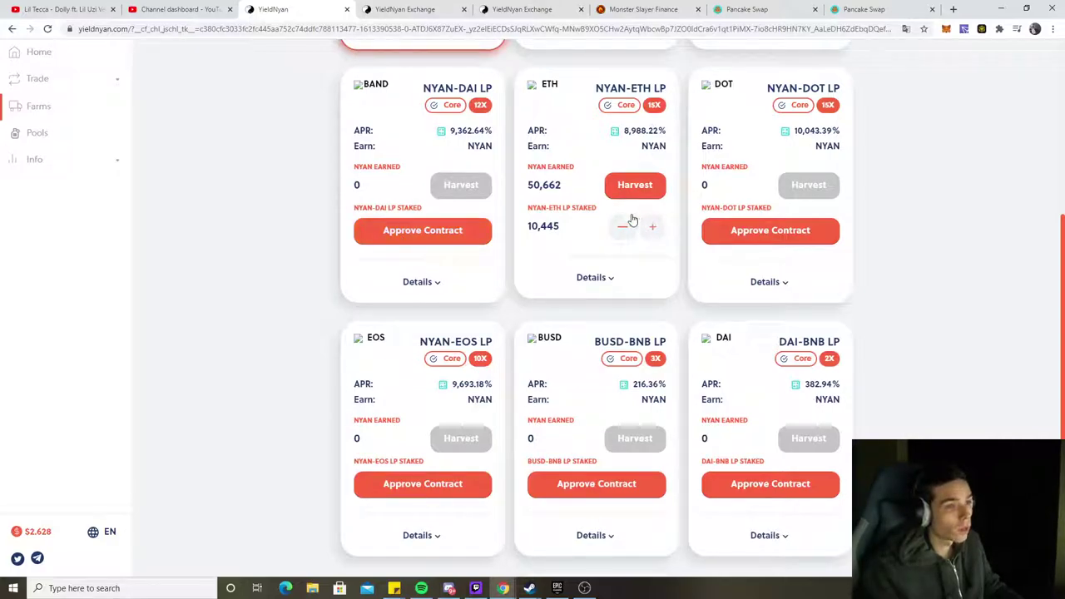
{"action": "left_click", "coordinate": [424, 11]}
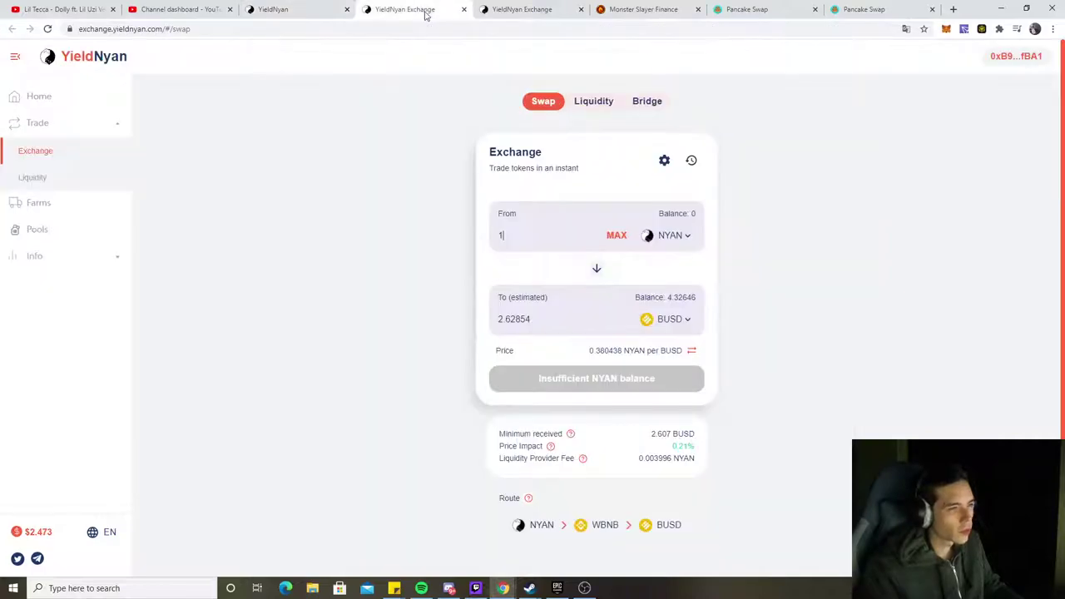
{"action": "left_click", "coordinate": [352, 7]}
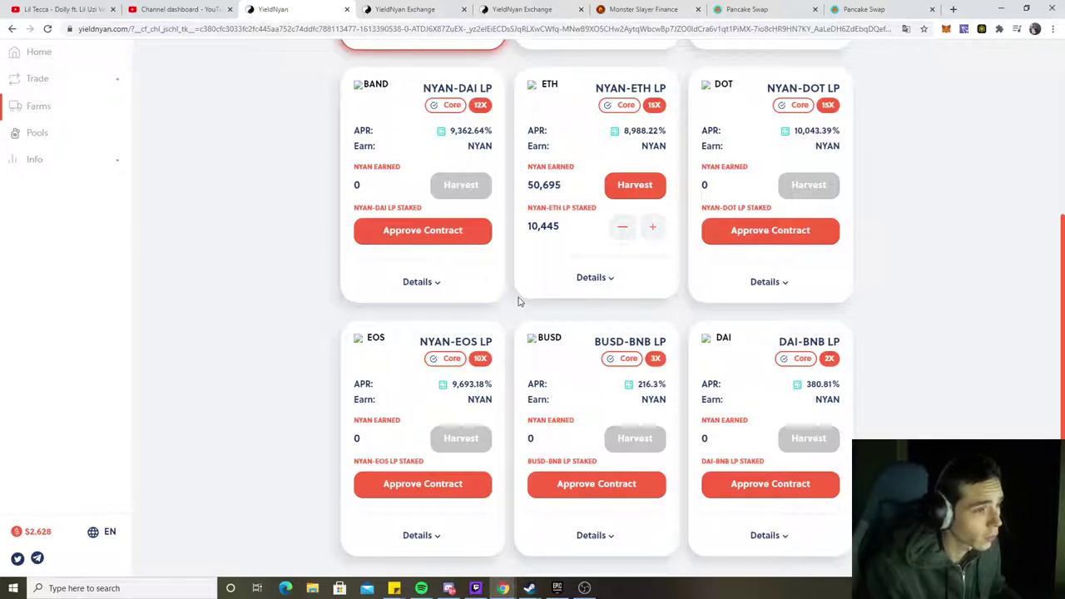
{"action": "scroll", "coordinate": [520, 309], "scroll_direction": "down", "scroll_amount": 1}
{"action": "scroll", "coordinate": [516, 313], "scroll_direction": "down", "scroll_amount": 3}
{"action": "scroll", "coordinate": [518, 327], "scroll_direction": "up", "scroll_amount": 7}
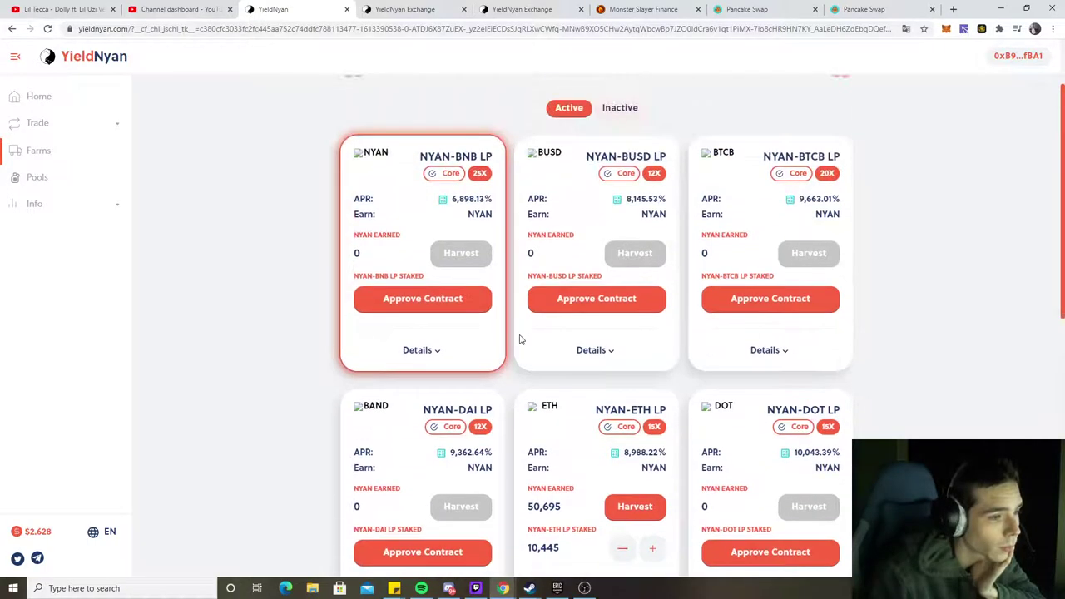
{"action": "left_click", "coordinate": [615, 453]}
{"action": "left_click", "coordinate": [553, 466]}
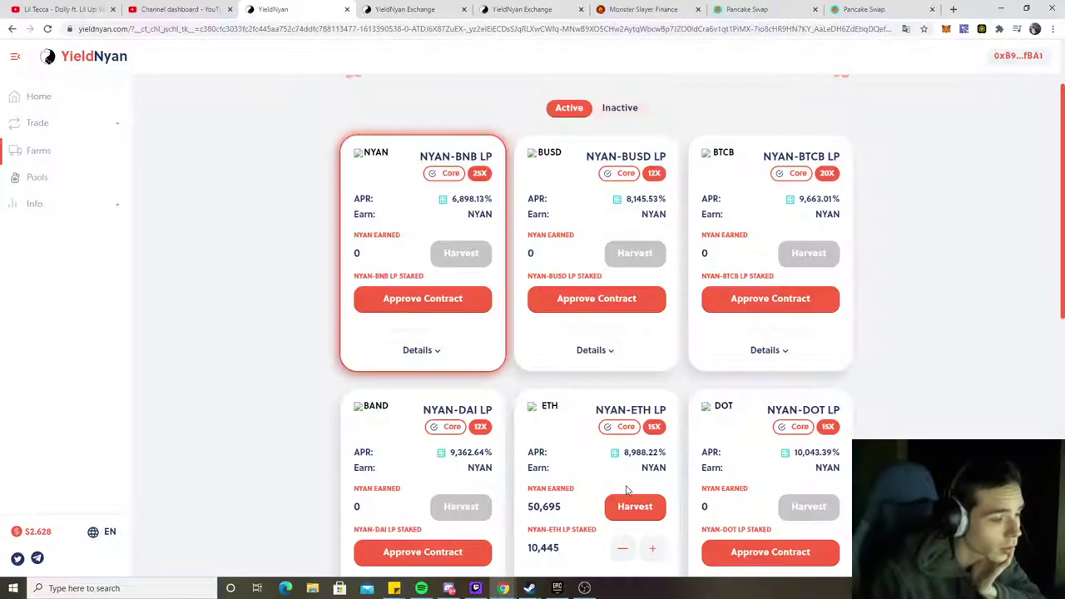
{"action": "left_click_drag", "start_coordinate": [574, 509], "coordinate": [530, 507]}
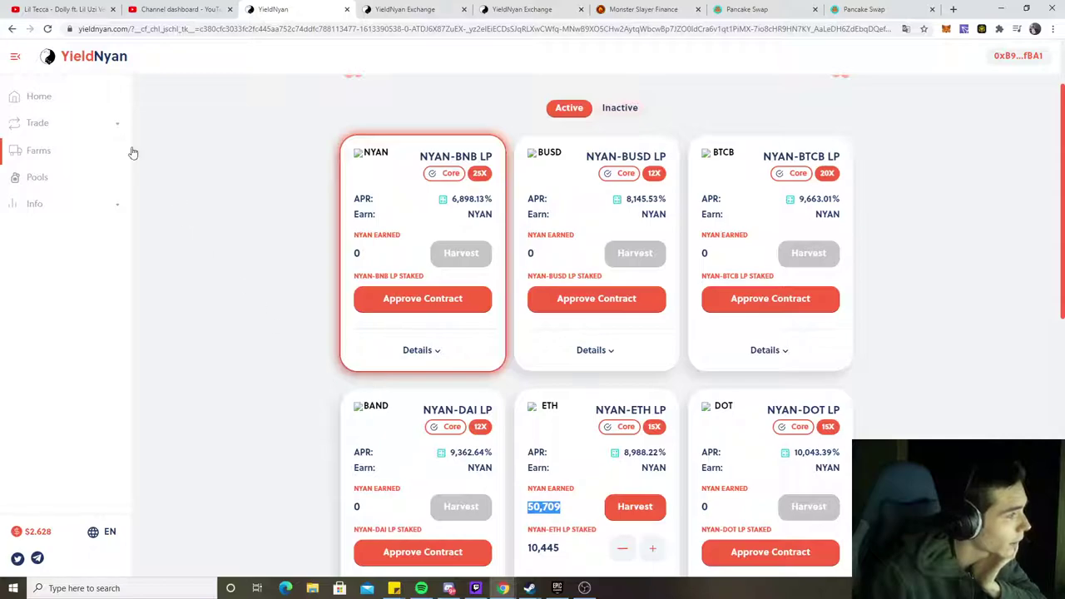
Check the NYAN to Harvest total on the home dashboard
{"action": "left_click", "coordinate": [62, 97]}
{"action": "left_click_drag", "start_coordinate": [466, 277], "coordinate": [352, 274]}
{"action": "left_click", "coordinate": [354, 275]}
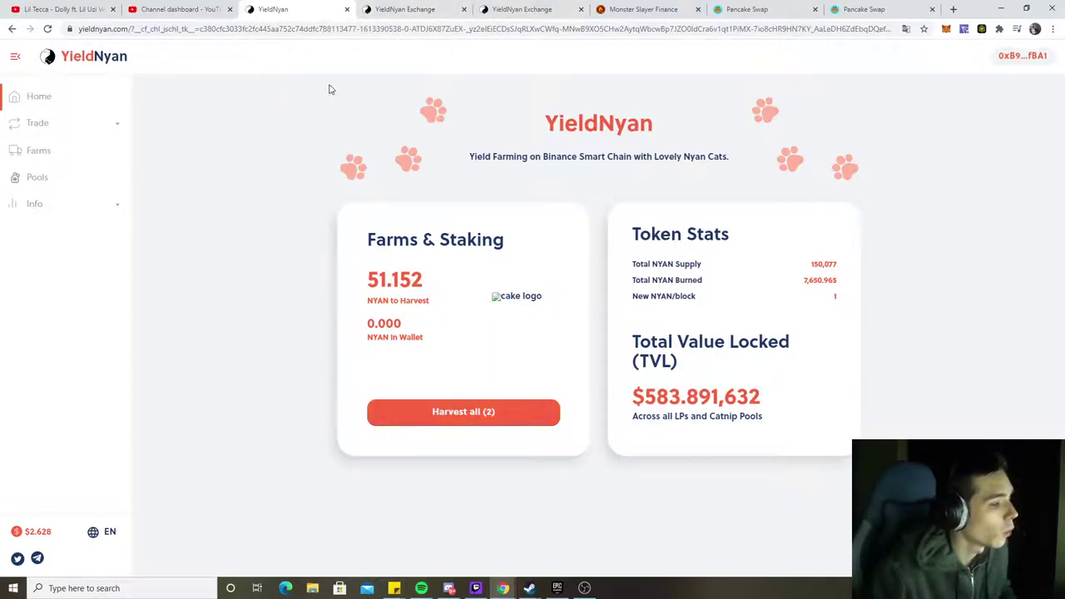
Open the CATNIP pool and highlight 0.438 NYAN earned on the 13.720 NYAN stake
{"action": "left_click", "coordinate": [38, 155]}
{"action": "scroll", "coordinate": [503, 447], "scroll_direction": "down", "scroll_amount": 5}
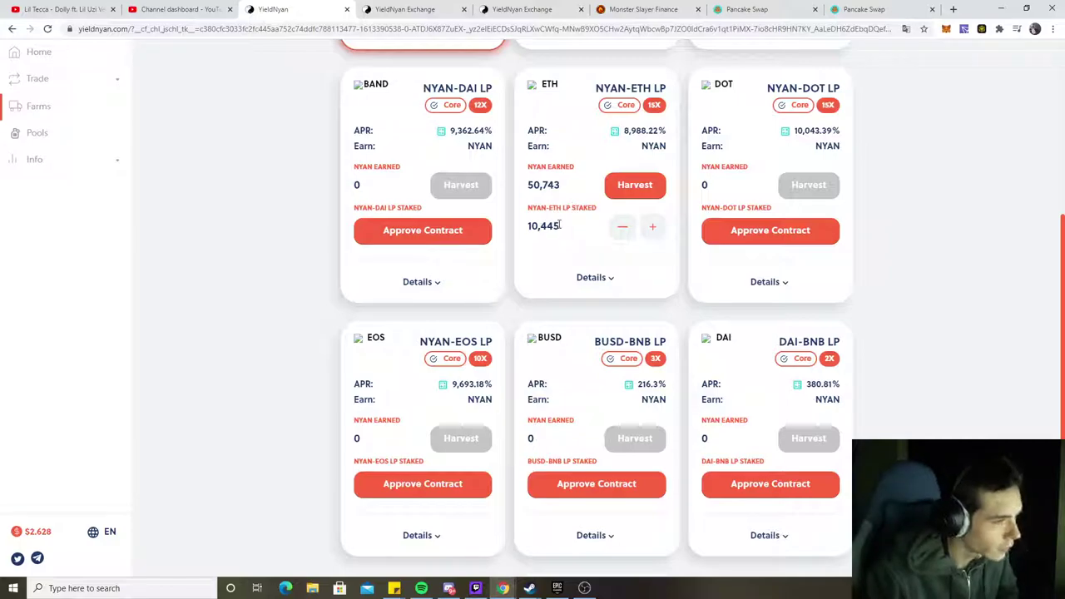
{"action": "left_click", "coordinate": [55, 134]}
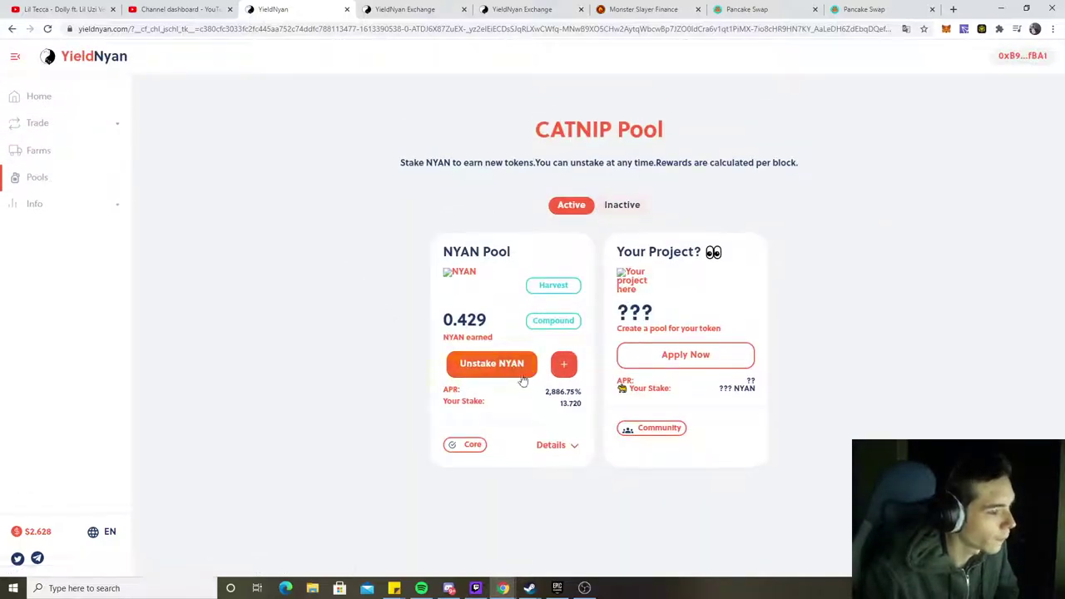
{"action": "left_click_drag", "start_coordinate": [582, 407], "coordinate": [564, 406]}
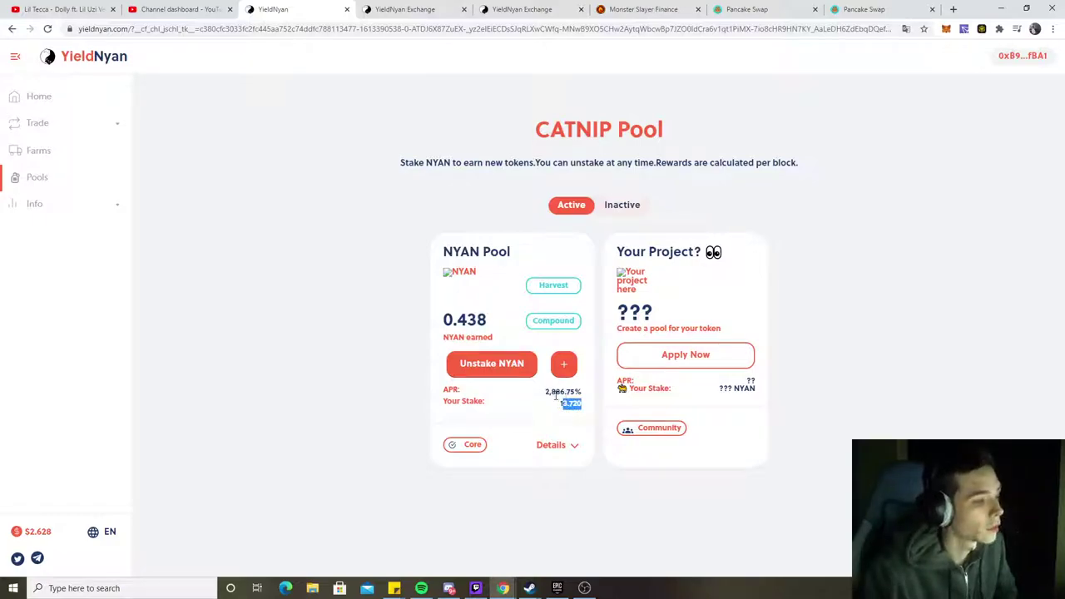
{"action": "left_click_drag", "start_coordinate": [524, 265], "coordinate": [430, 248]}
{"action": "left_click", "coordinate": [463, 321]}
{"action": "double_click", "coordinate": [464, 321]}
{"action": "left_click", "coordinate": [464, 321]}
{"action": "double_click", "coordinate": [463, 322]}
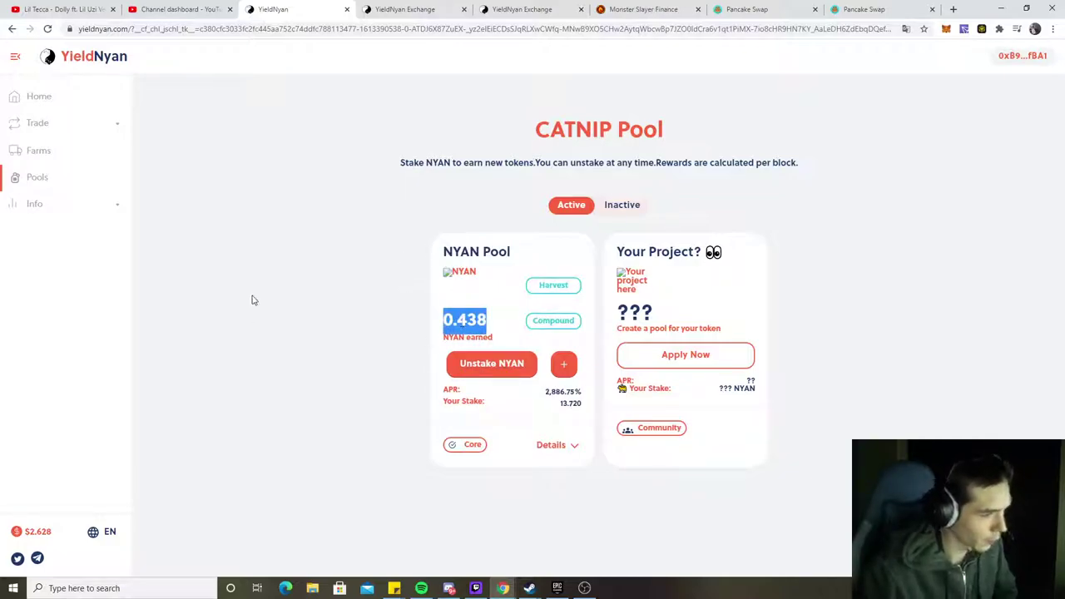
Harvest all NYAN from both farms and confirm both transactions in MetaMask
{"action": "left_click", "coordinate": [50, 94]}
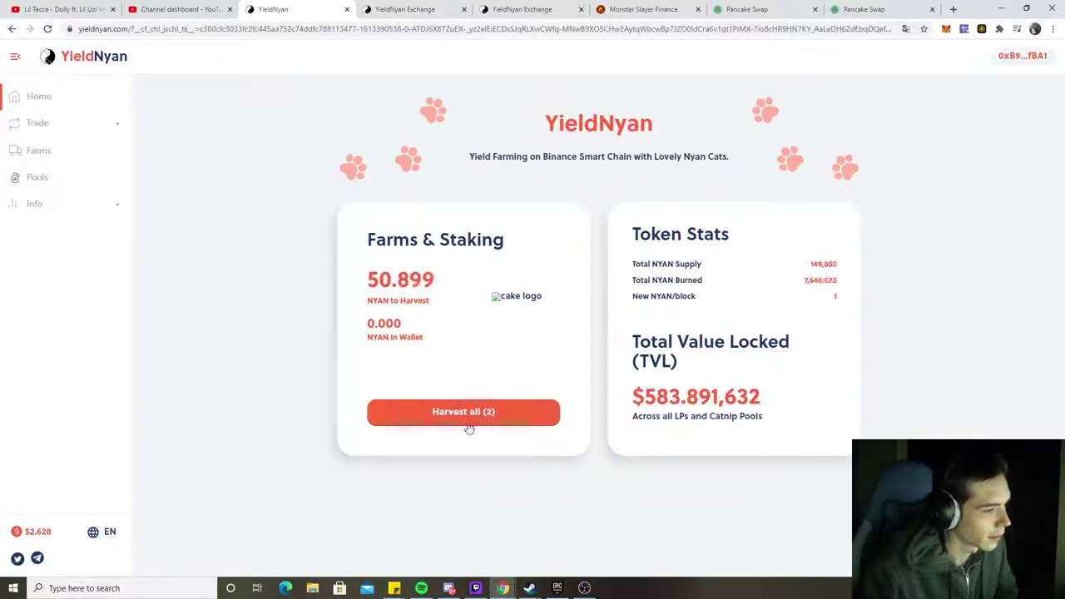
{"action": "left_click", "coordinate": [466, 414]}
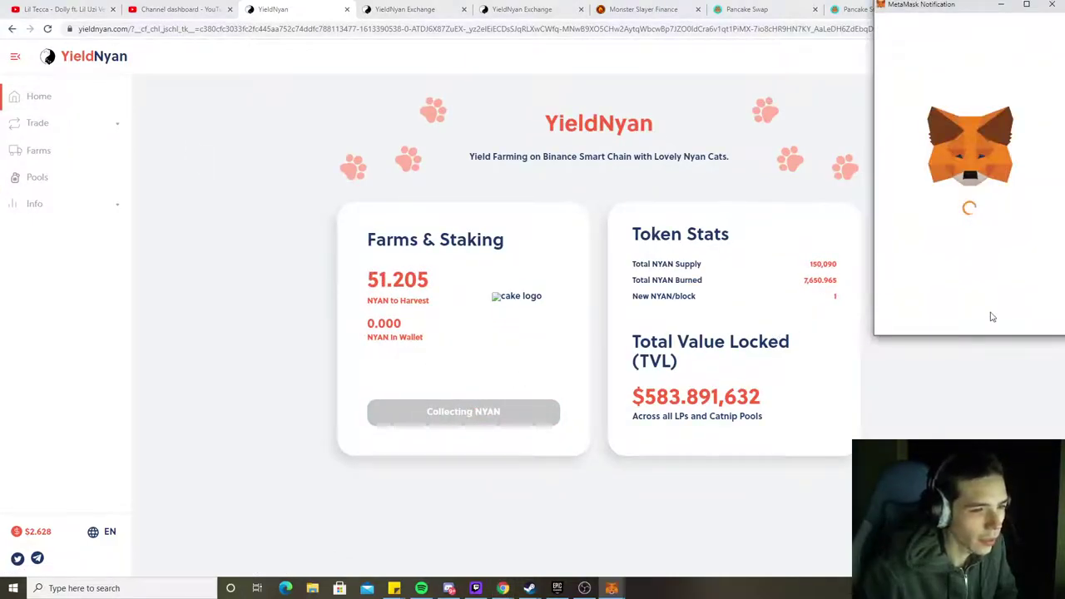
{"action": "scroll", "coordinate": [1023, 307], "scroll_direction": "down", "scroll_amount": 1}
{"action": "left_click", "coordinate": [1021, 304]}
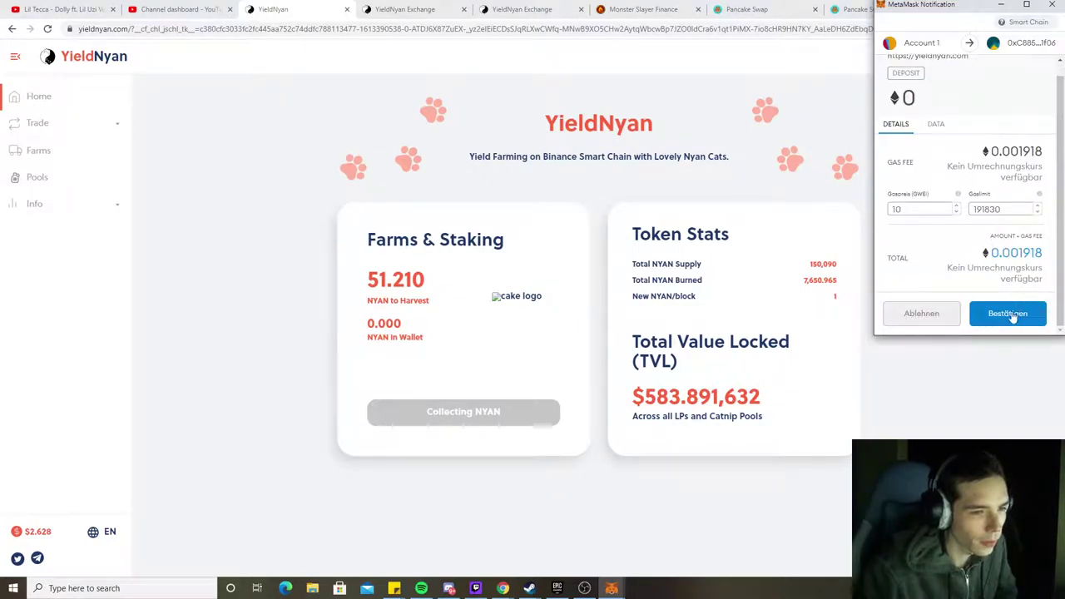
{"action": "left_click", "coordinate": [1008, 322]}
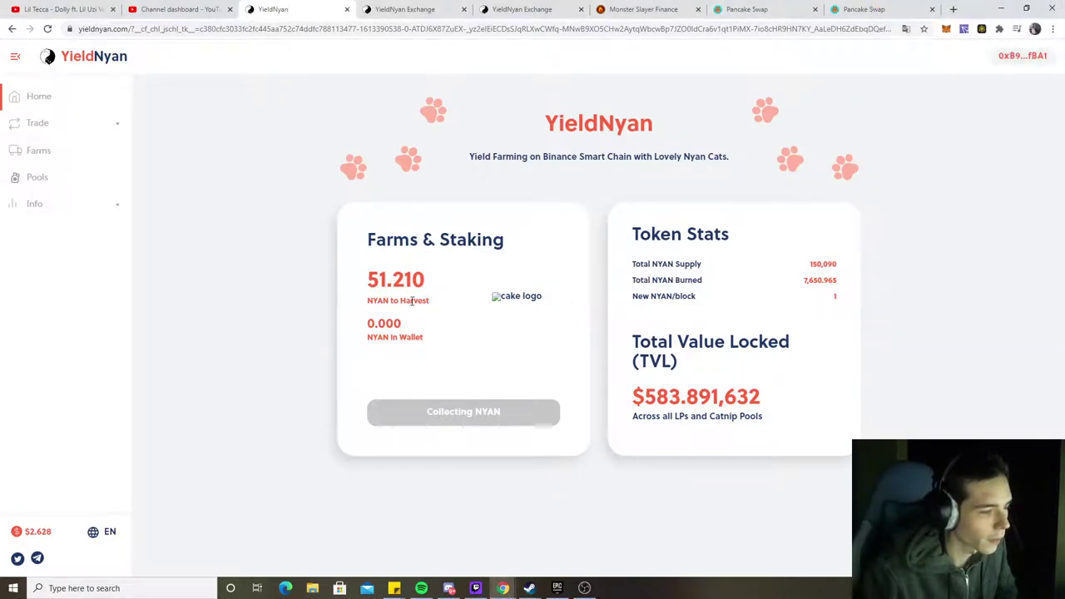
Enter the full 51.2292 NYAN balance to swap for about 133.392 BUSD
{"action": "left_click", "coordinate": [405, 9]}
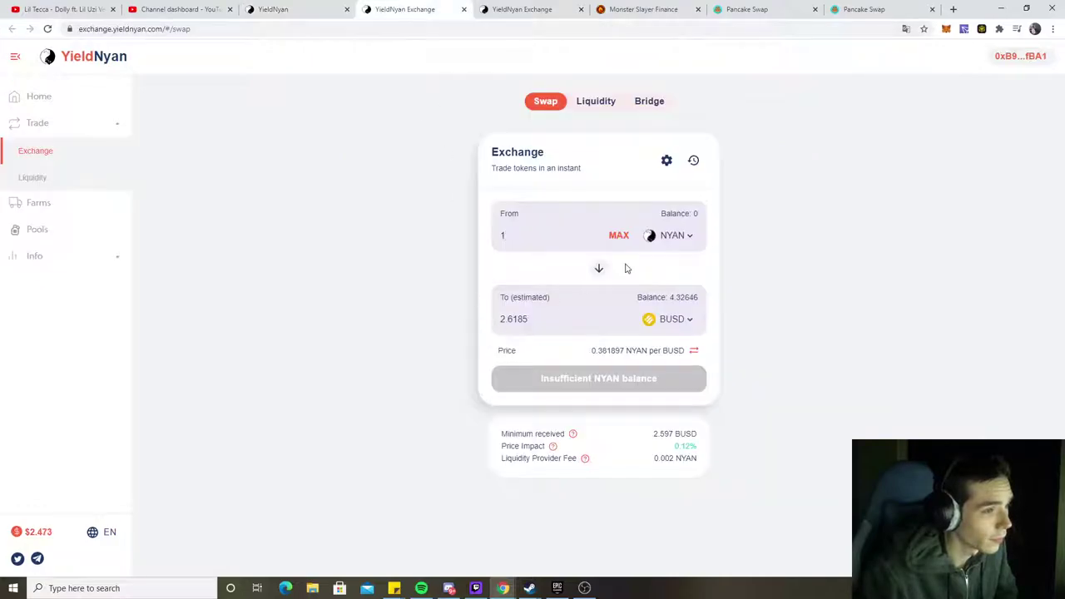
{"action": "left_click_drag", "start_coordinate": [530, 322], "coordinate": [482, 328]}
{"action": "left_click", "coordinate": [552, 322]}
{"action": "left_click", "coordinate": [394, 588]}
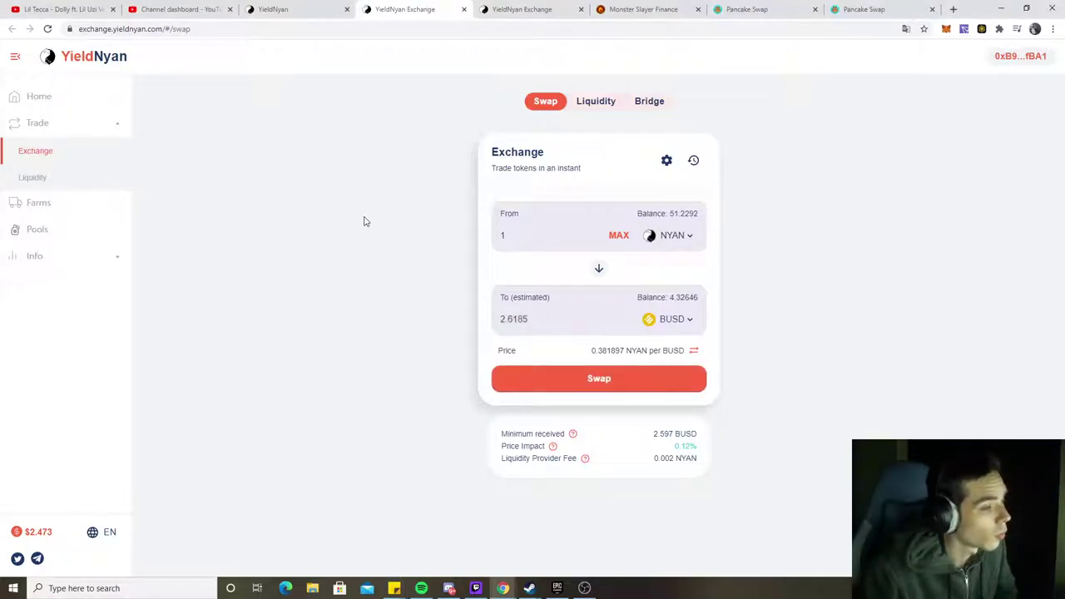
{"action": "left_click", "coordinate": [618, 235]}
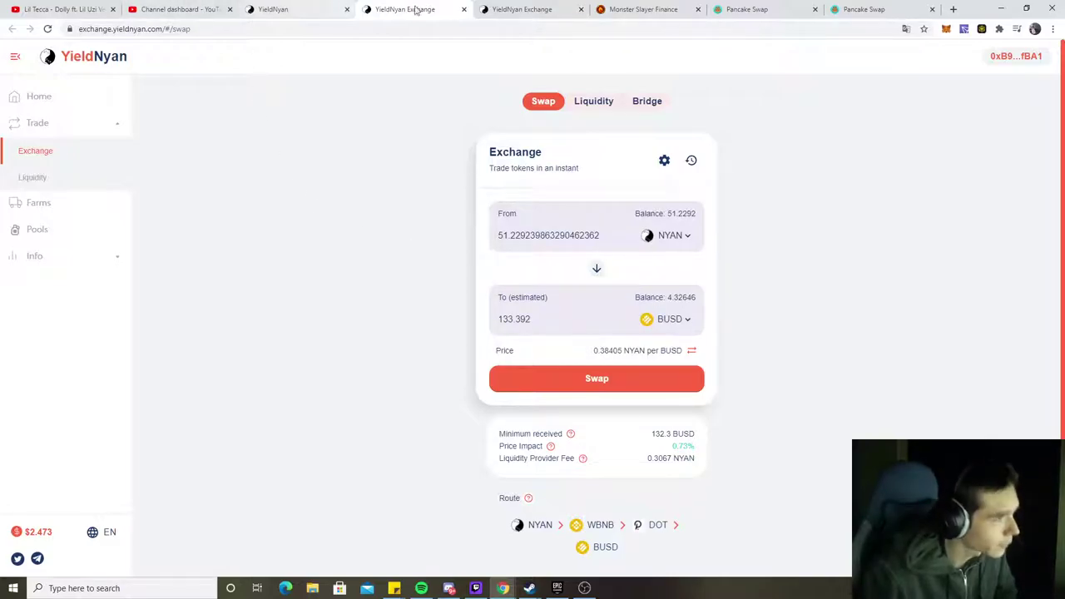
Claim the 0.076 MSS earned in the Monster Slayer MSC-BUSD bank and confirm it
{"action": "left_click", "coordinate": [663, 8]}
{"action": "scroll", "coordinate": [544, 137], "scroll_direction": "up", "scroll_amount": 7}
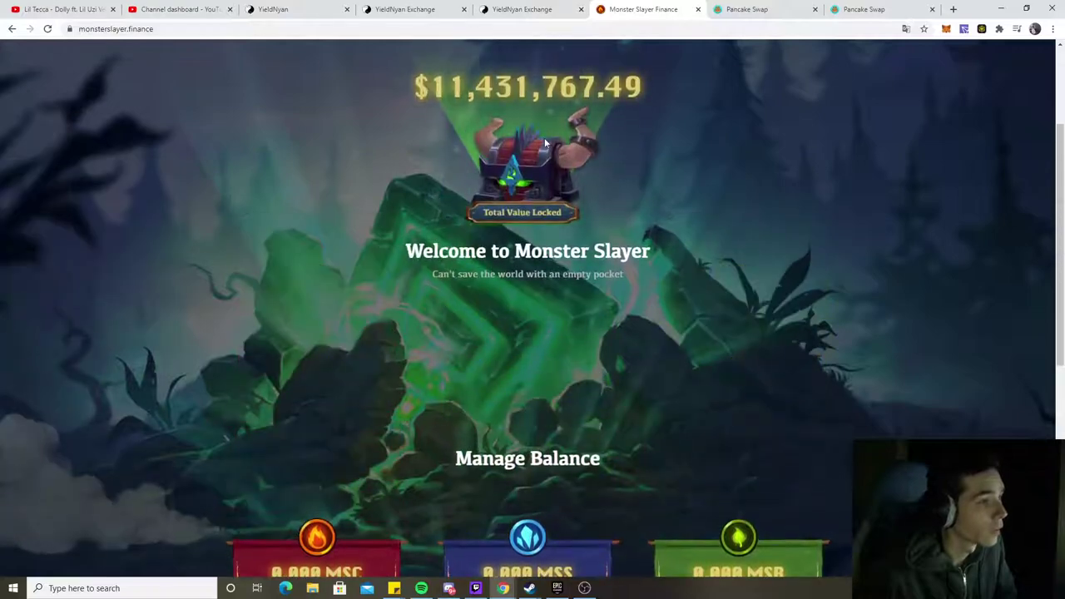
{"action": "left_click", "coordinate": [409, 55]}
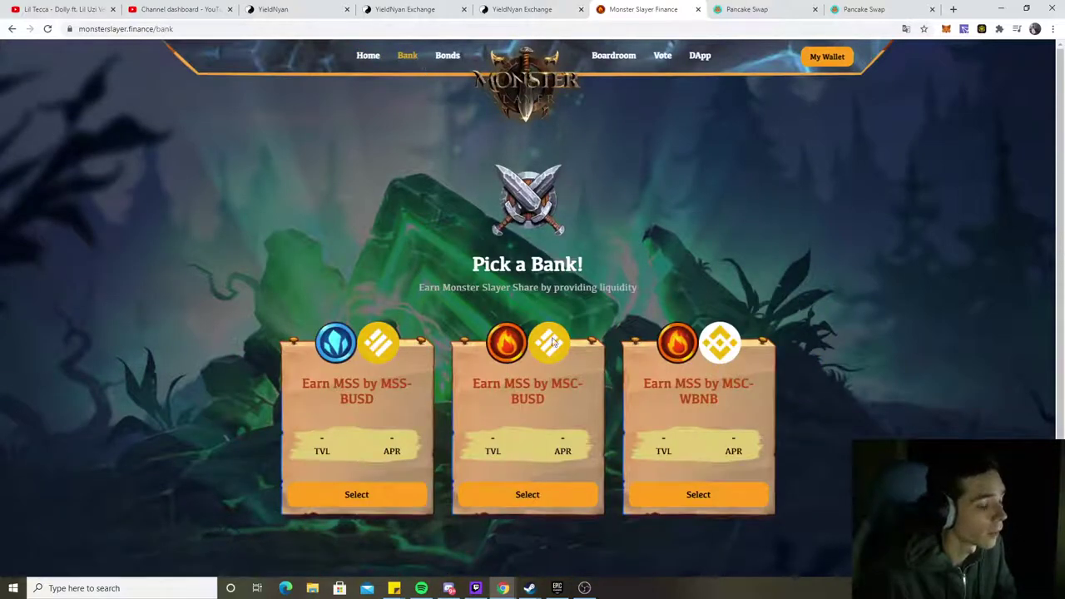
{"action": "left_click", "coordinate": [531, 494]}
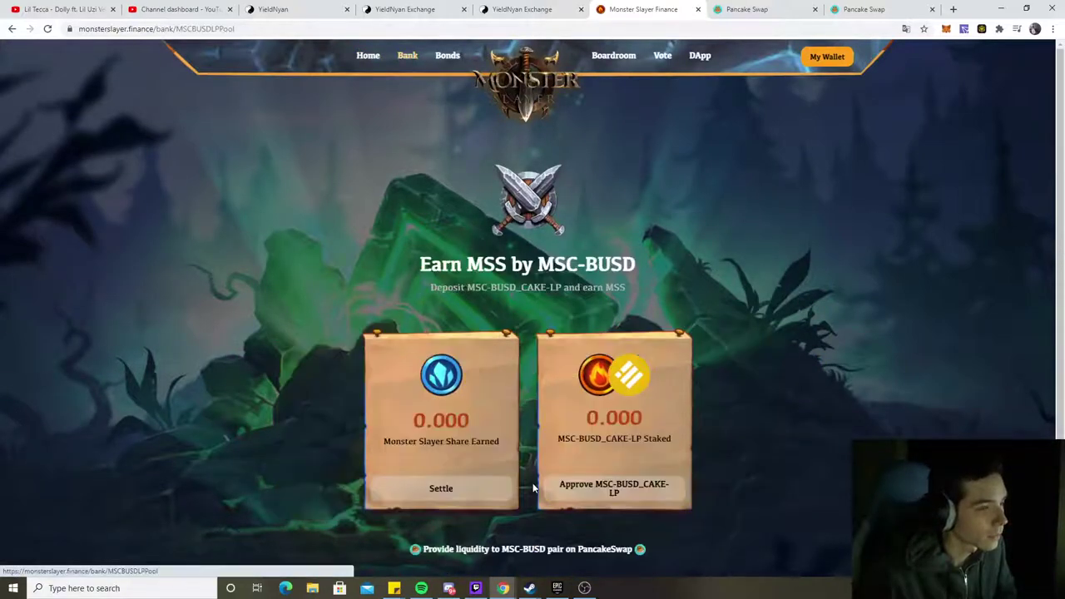
{"action": "left_click", "coordinate": [485, 496]}
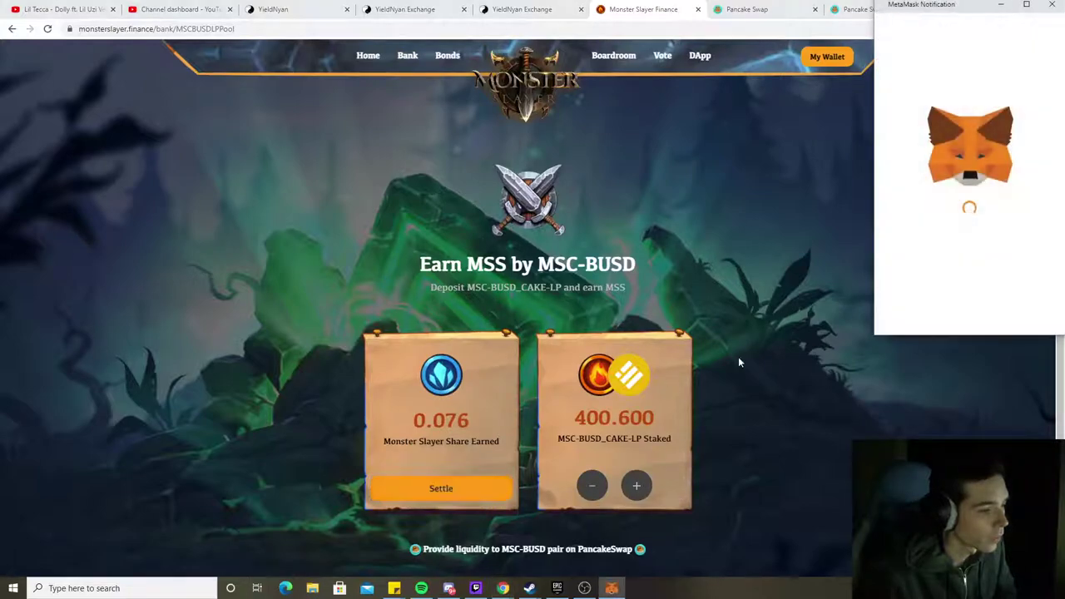
{"action": "left_click", "coordinate": [1008, 325]}
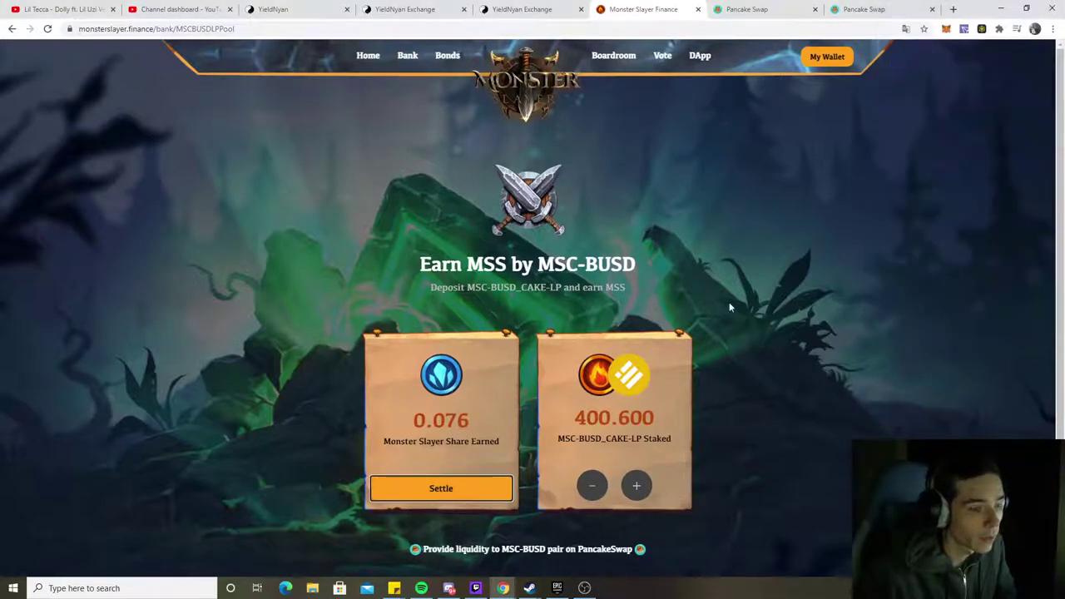
Enter 0.076 MSS on PancakeSwap, checking it against the Monster Slayer pool
{"action": "left_click", "coordinate": [765, 10]}
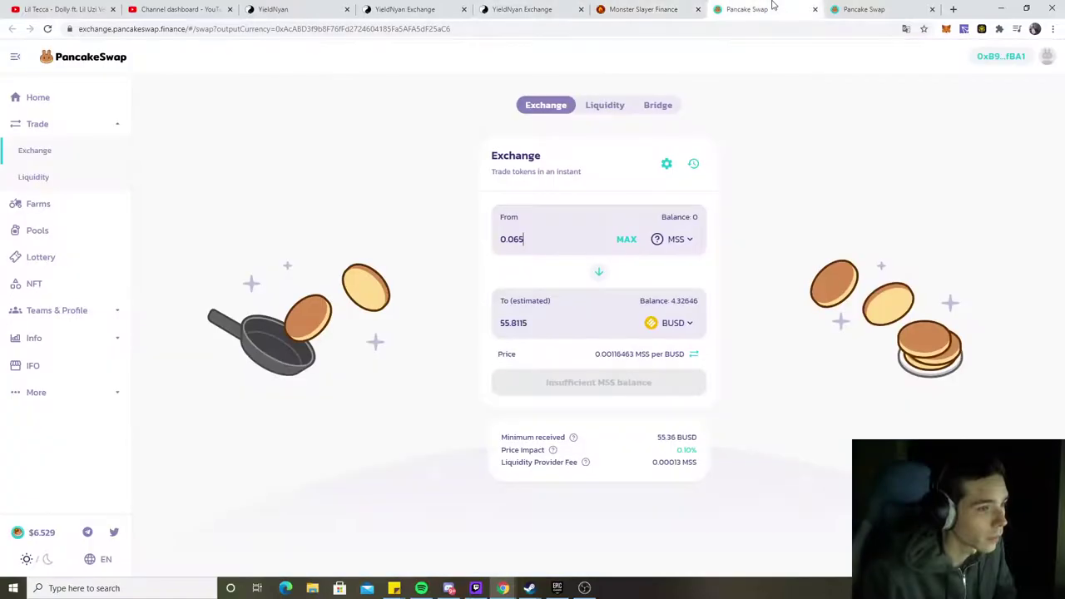
{"action": "left_click_drag", "start_coordinate": [545, 237], "coordinate": [513, 239]}
{"action": "type", "text": "76"}
{"action": "left_click", "coordinate": [645, 9]}
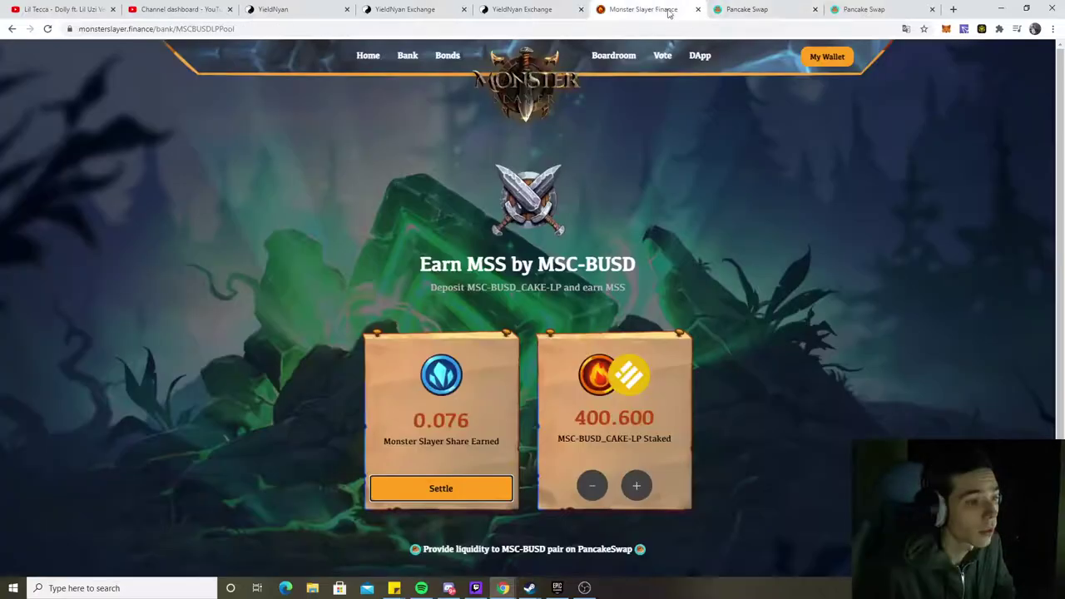
{"action": "left_click", "coordinate": [786, 5]}
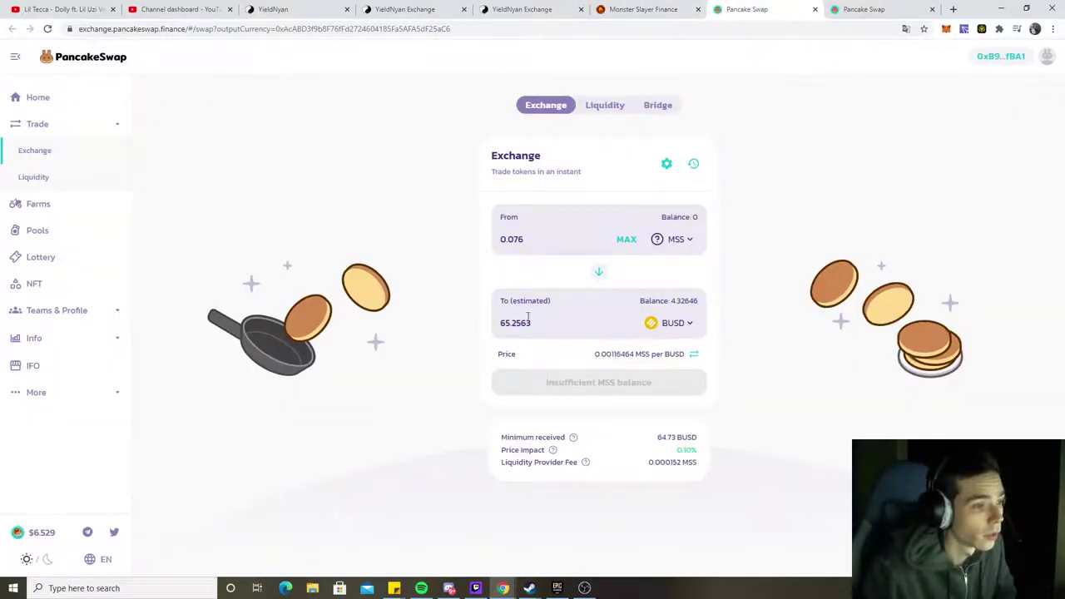
Compare the PancakeSwap and YieldNyan swap and add-liquidity pages, ending on YieldNyan's swap
{"action": "left_click", "coordinate": [408, 9]}
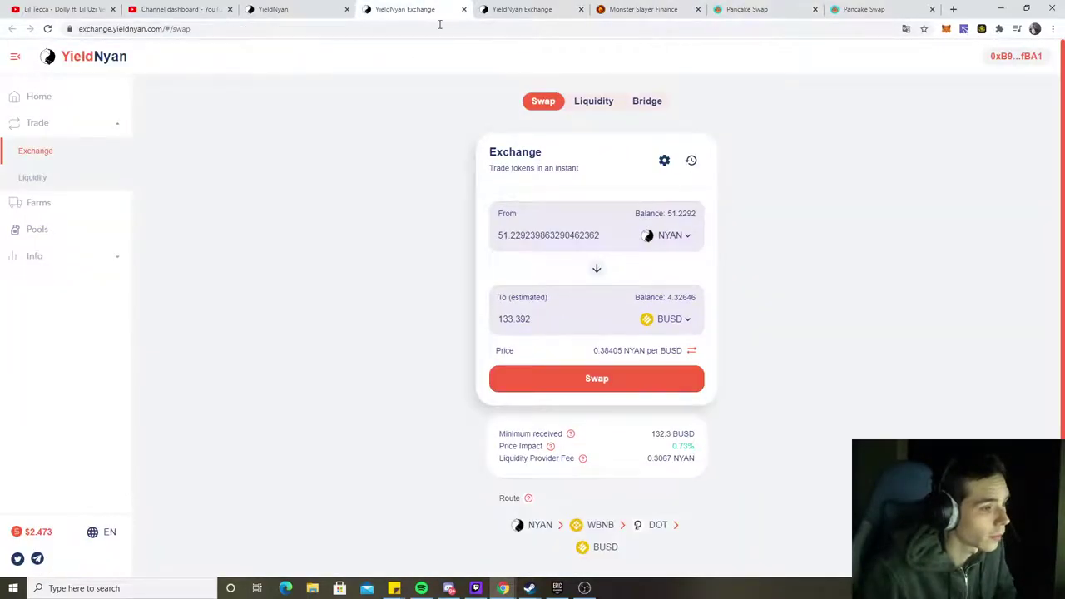
{"action": "left_click", "coordinate": [766, 7]}
{"action": "left_click", "coordinate": [860, 8]}
{"action": "left_click", "coordinate": [774, 8]}
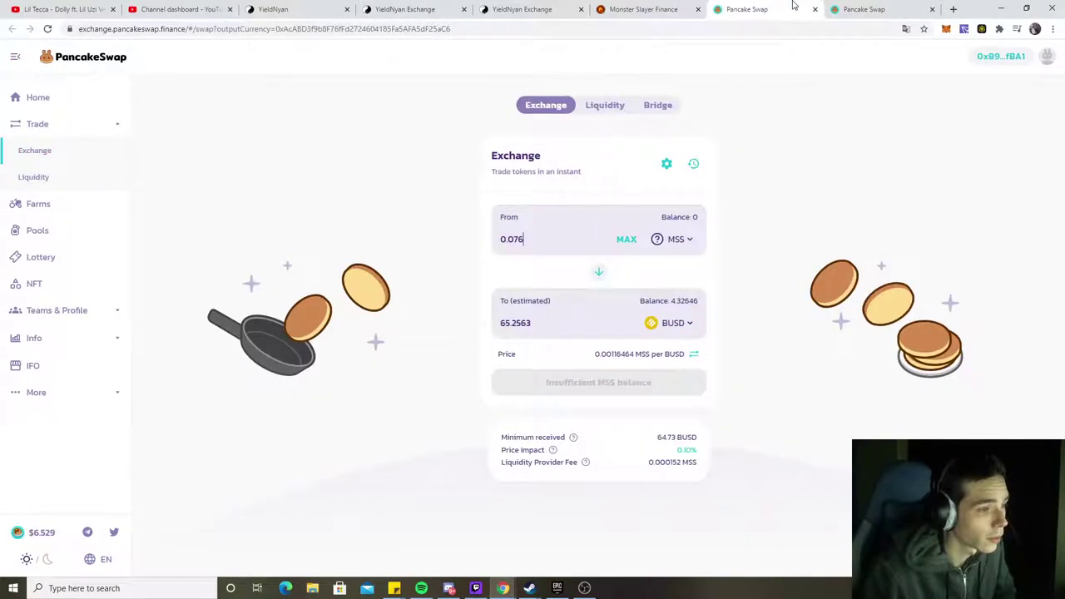
{"action": "left_click", "coordinate": [550, 5]}
{"action": "left_click", "coordinate": [438, 7]}
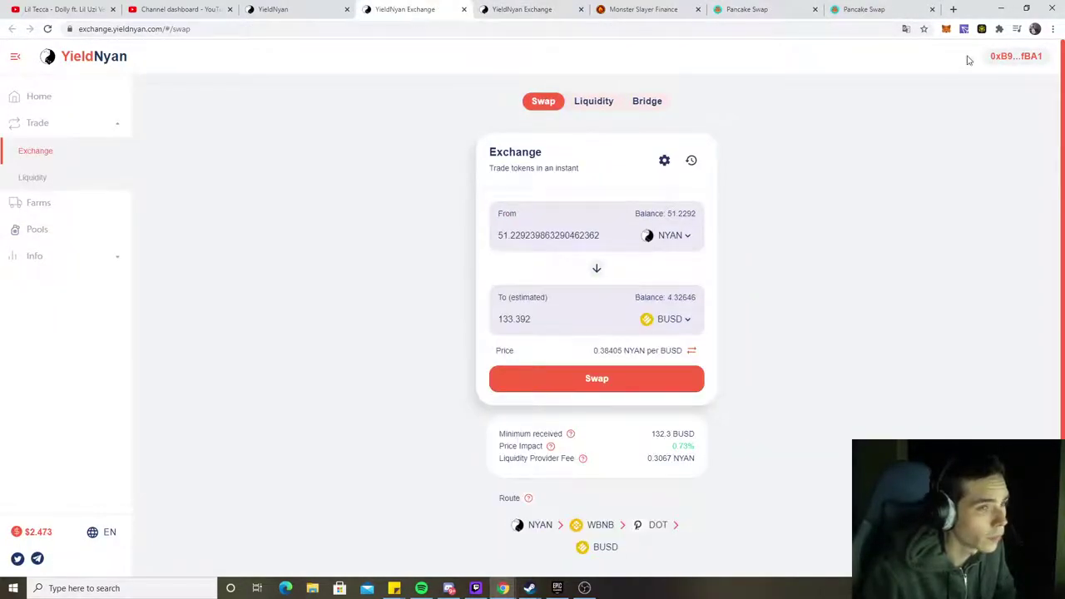
{"action": "left_click", "coordinate": [946, 28]}
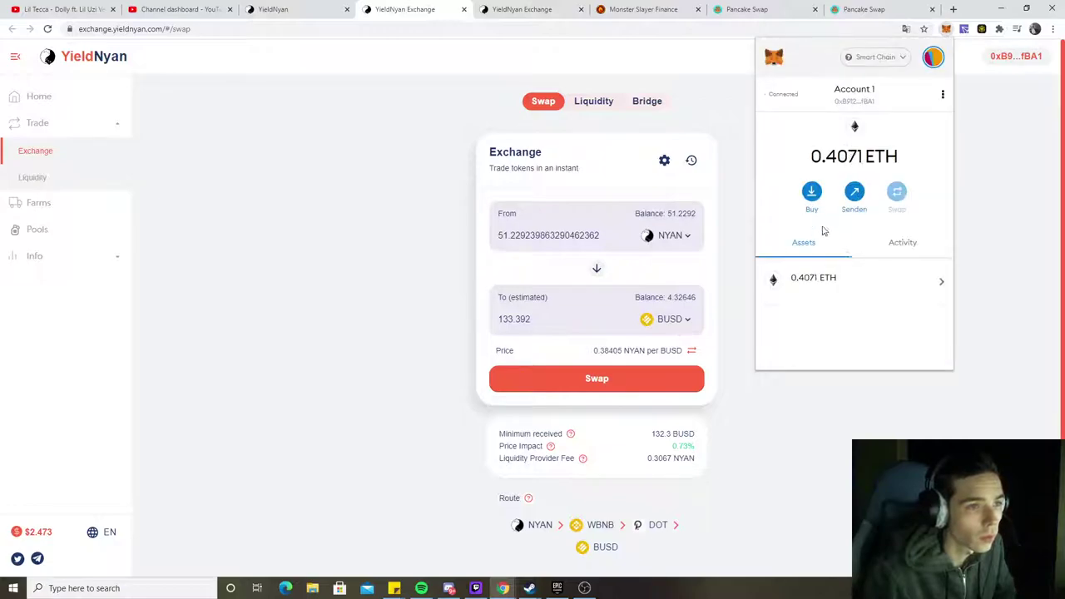
{"action": "left_click", "coordinate": [823, 278]}
{"action": "scroll", "coordinate": [830, 287], "scroll_direction": "down", "scroll_amount": 3}
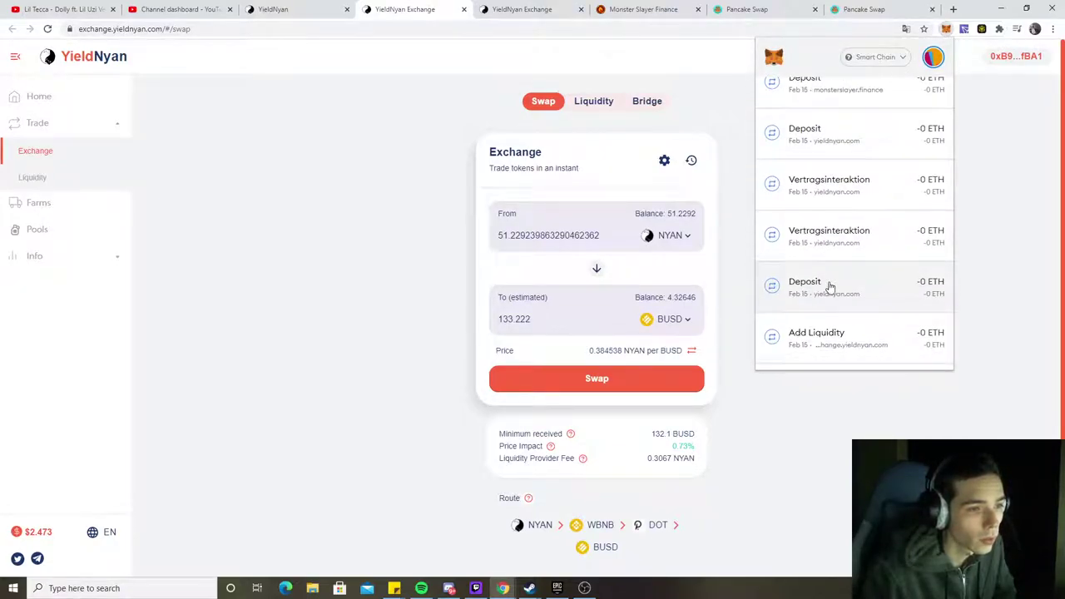
{"action": "scroll", "coordinate": [830, 287], "scroll_direction": "up", "scroll_amount": 5}
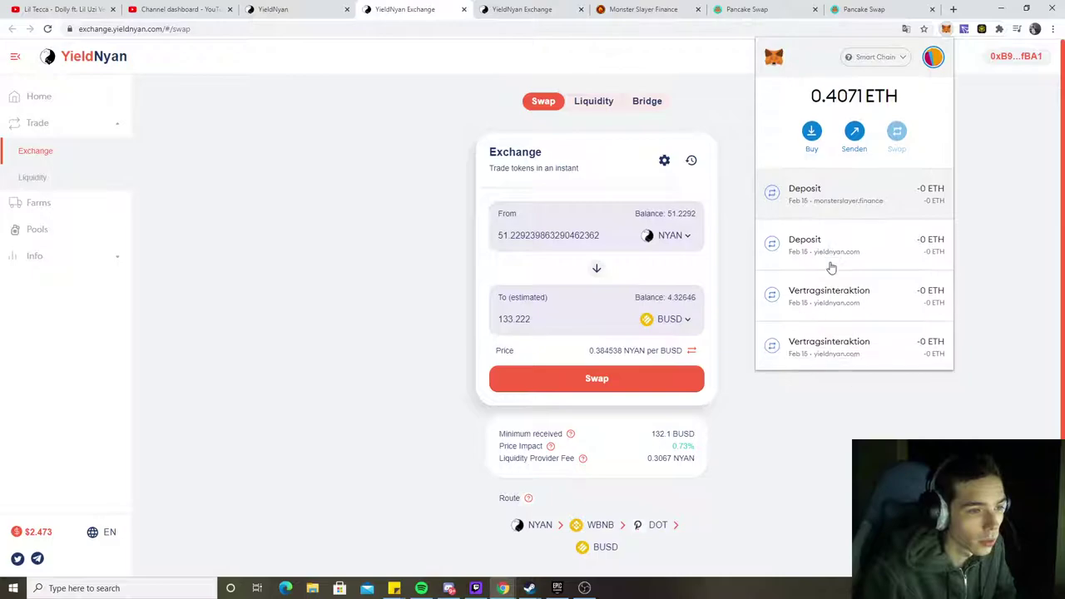
{"action": "scroll", "coordinate": [837, 291], "scroll_direction": "down", "scroll_amount": 2}
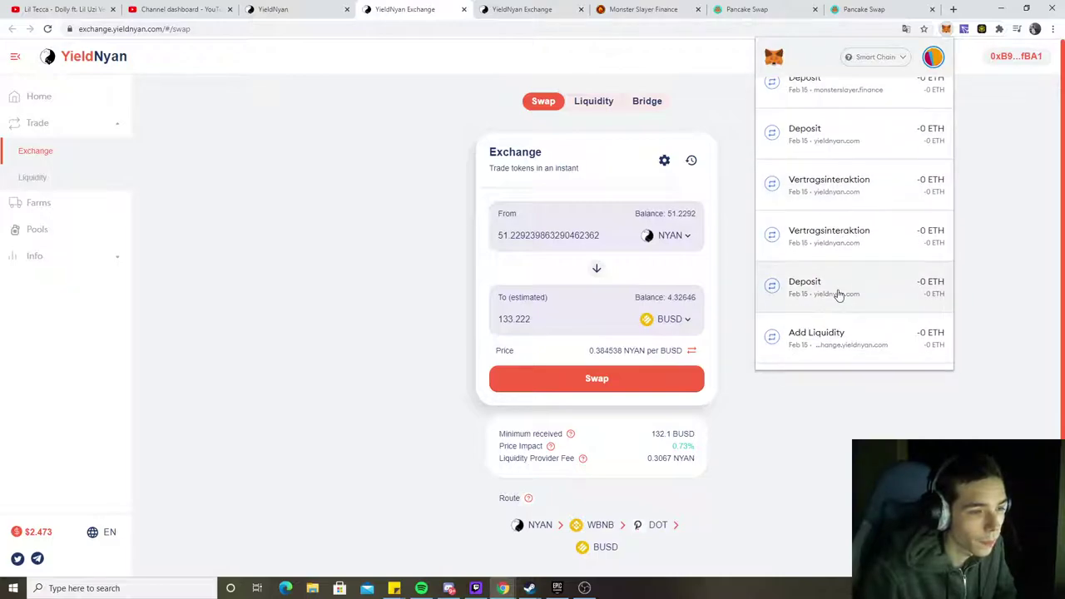
{"action": "left_click", "coordinate": [844, 250]}
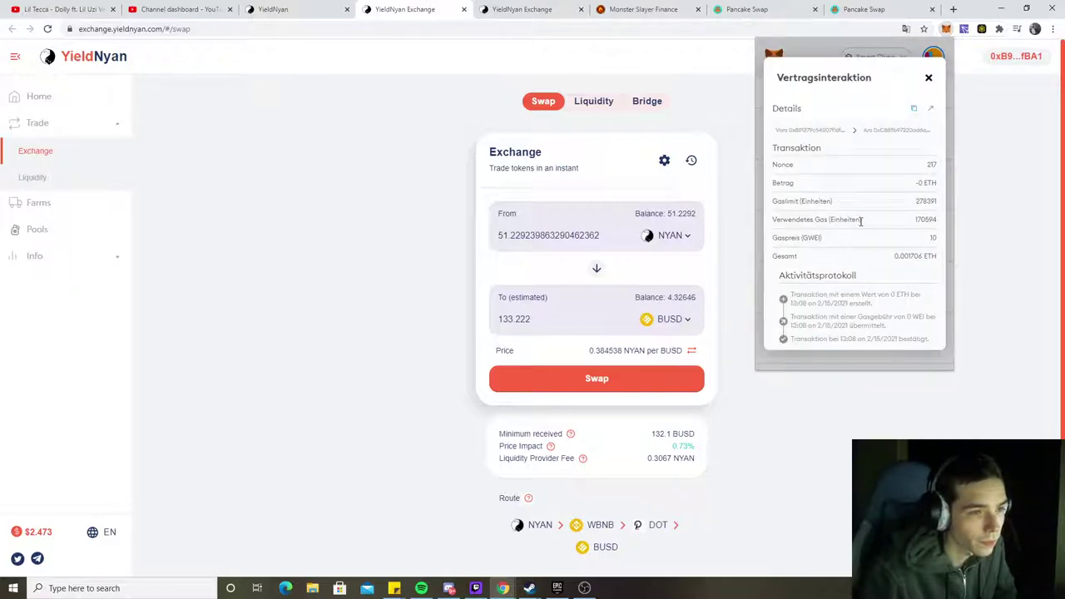
{"action": "left_click", "coordinate": [930, 79]}
{"action": "left_click", "coordinate": [434, 154]}
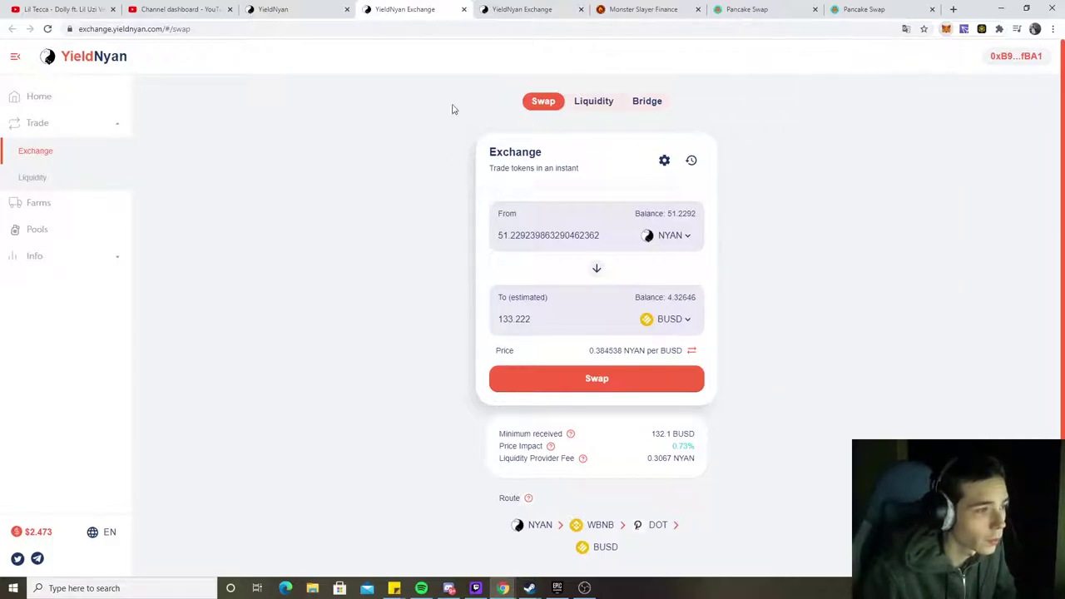
Search for and set ETH as the token to receive on PancakeSwap
{"action": "left_click", "coordinate": [683, 7]}
{"action": "left_click", "coordinate": [747, 8]}
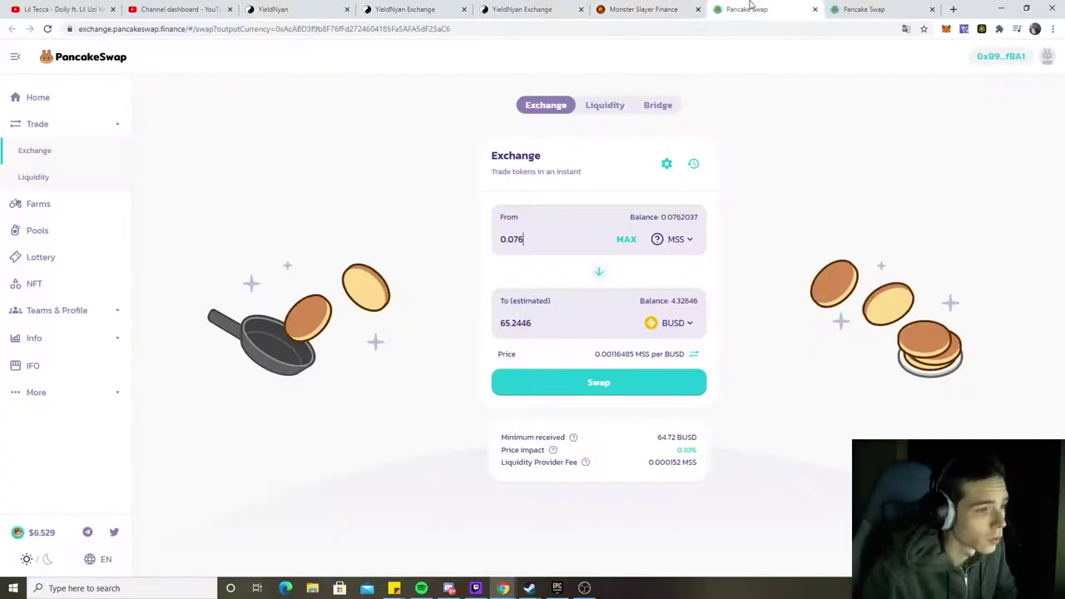
{"action": "left_click", "coordinate": [670, 322]}
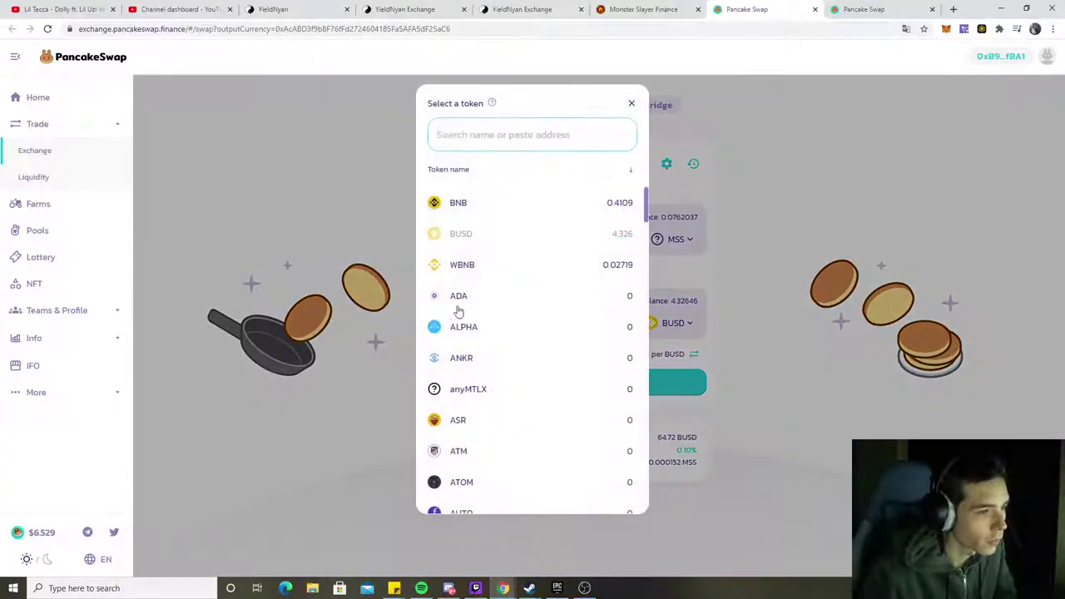
{"action": "left_click", "coordinate": [743, 350]}
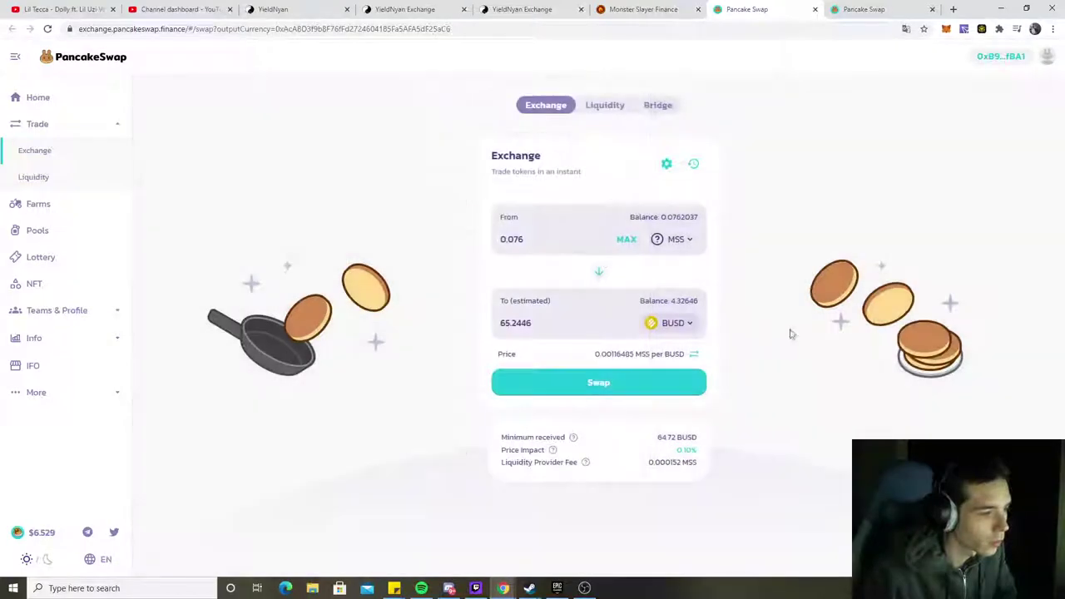
{"action": "left_click", "coordinate": [685, 325]}
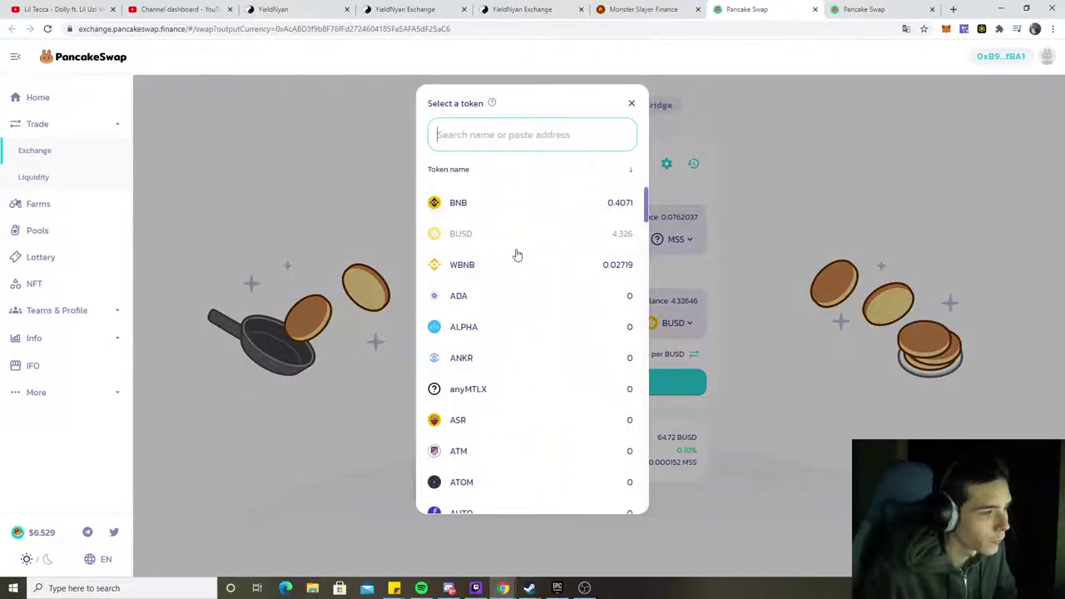
{"action": "left_click", "coordinate": [738, 281]}
{"action": "left_click", "coordinate": [656, 326]}
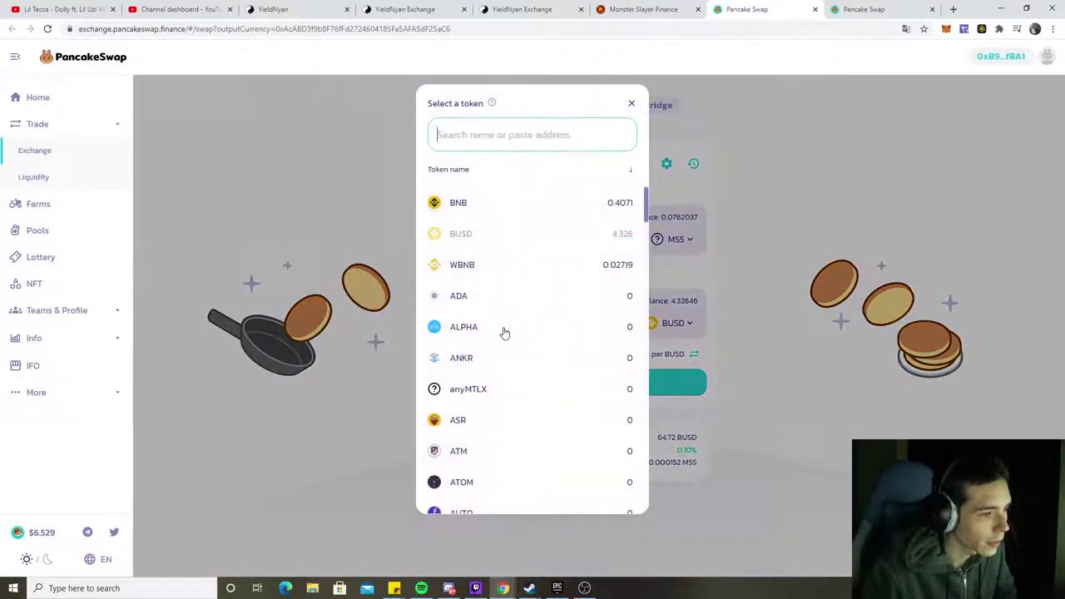
{"action": "scroll", "coordinate": [487, 274], "scroll_direction": "down", "scroll_amount": 3}
{"action": "scroll", "coordinate": [497, 168], "scroll_direction": "up", "scroll_amount": 3}
{"action": "left_click", "coordinate": [490, 148]}
{"action": "type", "text": "eth"}
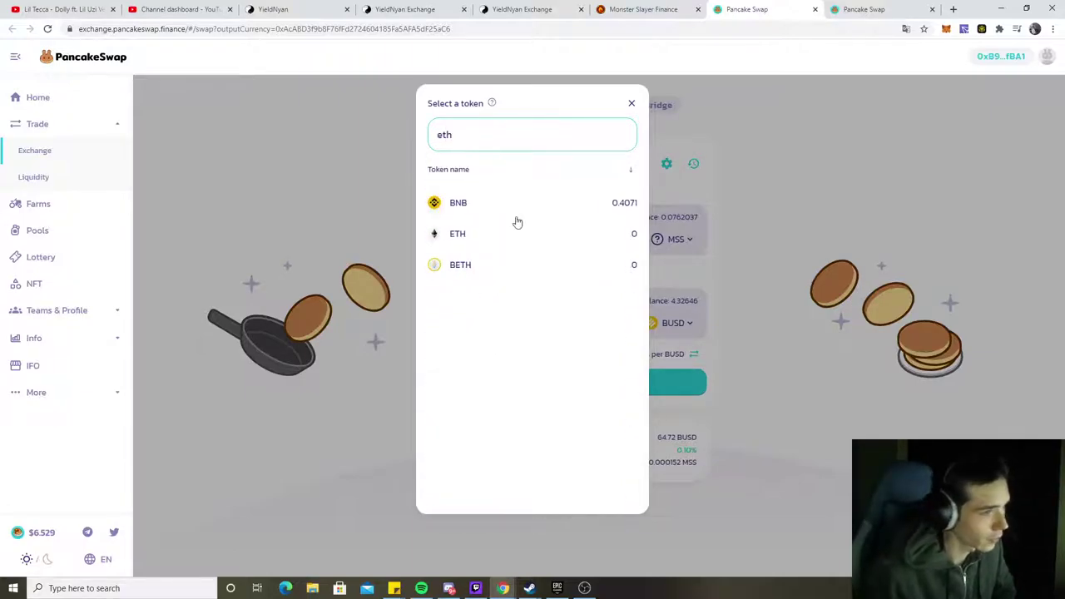
{"action": "left_click", "coordinate": [535, 240]}
Swap the full 0.0762037 MSS for about 0.0356 ETH and confirm in the wallet
{"action": "left_click", "coordinate": [625, 238]}
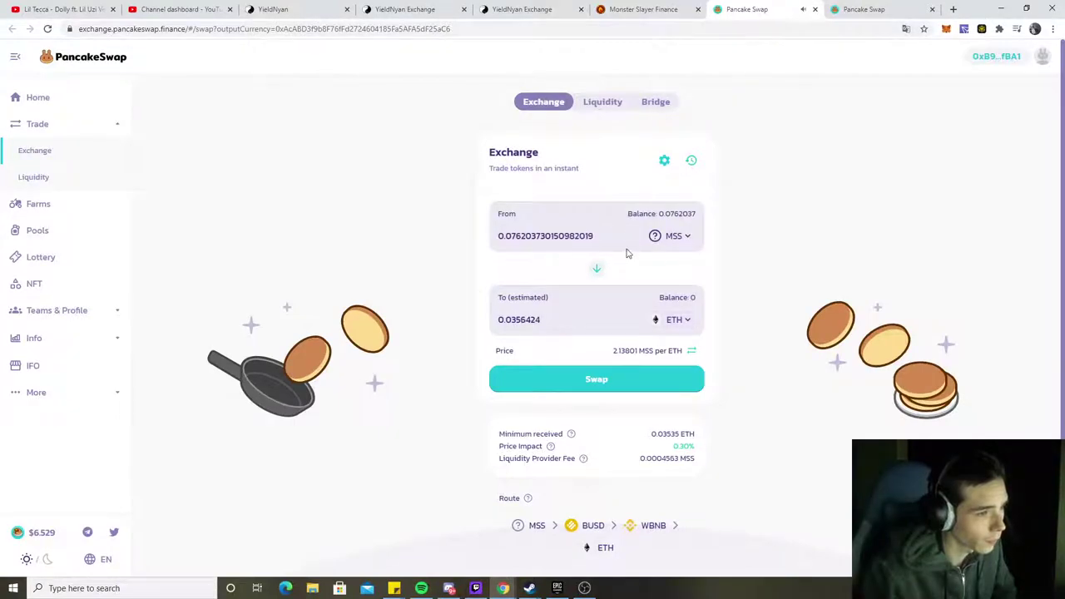
{"action": "left_click", "coordinate": [583, 380]}
{"action": "left_click", "coordinate": [585, 407]}
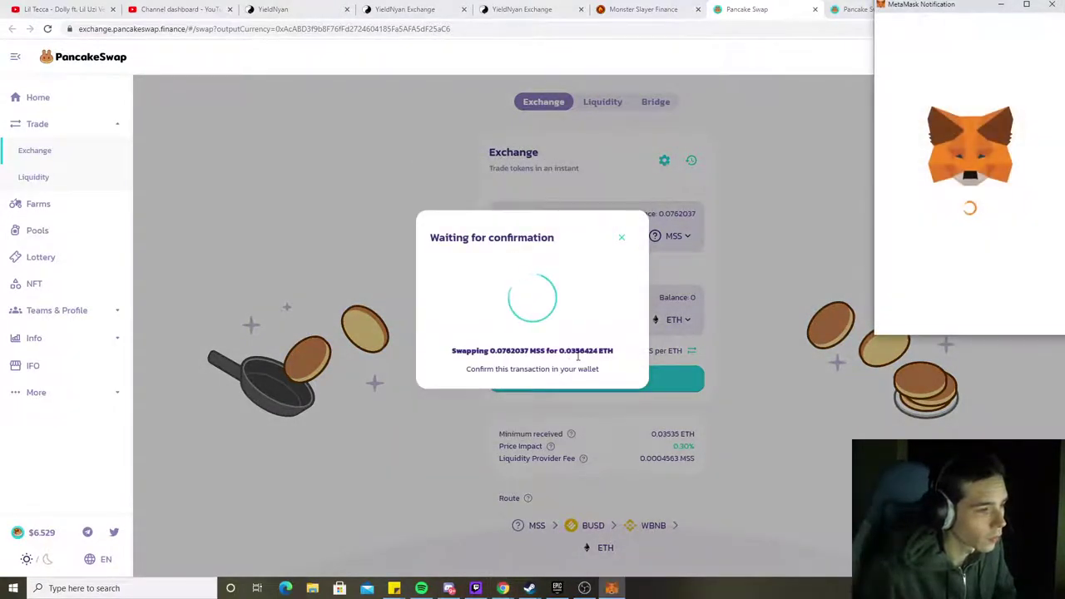
{"action": "left_click", "coordinate": [1020, 330]}
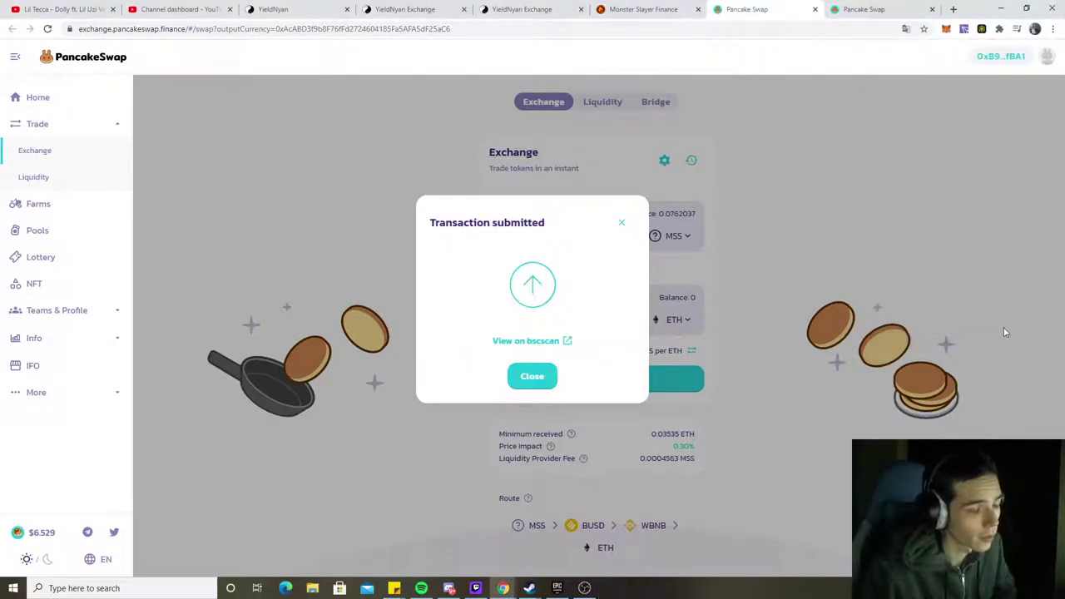
{"action": "left_click", "coordinate": [532, 376]}
Pair the full 0.035762 ETH balance with 25.0774 NYAN at 701.23 NYAN per ETH
{"action": "left_click", "coordinate": [553, 8]}
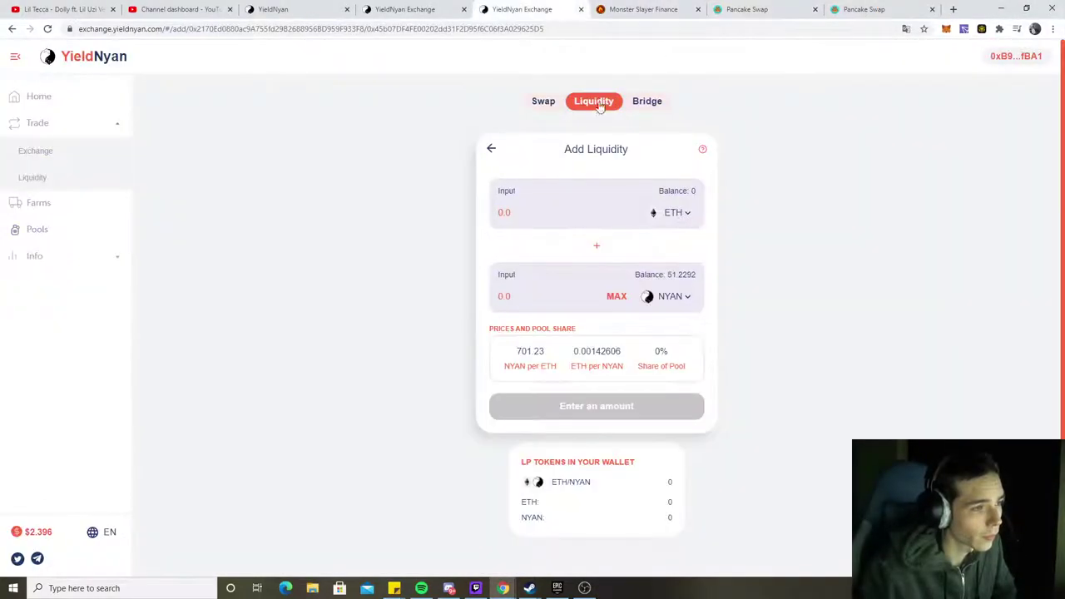
{"action": "left_click", "coordinate": [778, 8]}
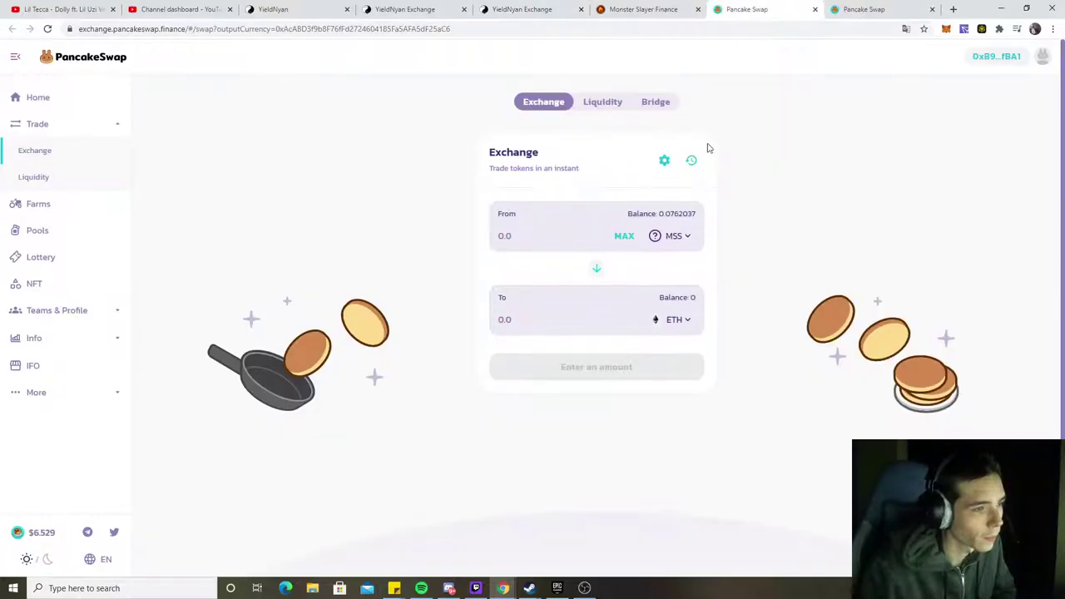
{"action": "left_click", "coordinate": [522, 9]}
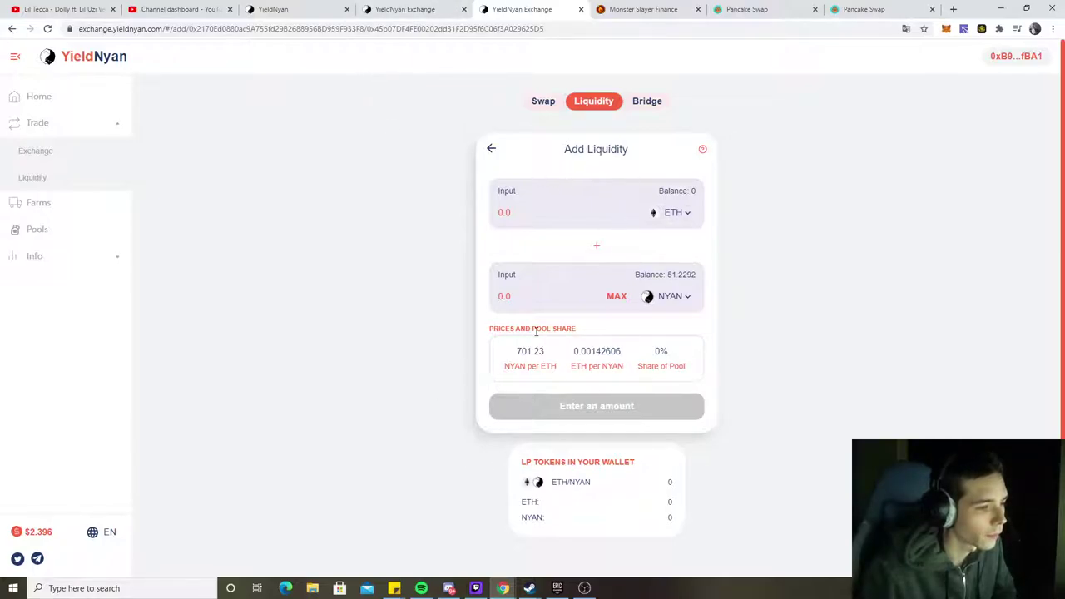
{"action": "left_click_drag", "start_coordinate": [544, 351], "coordinate": [506, 353]}
{"action": "left_click", "coordinate": [506, 353]}
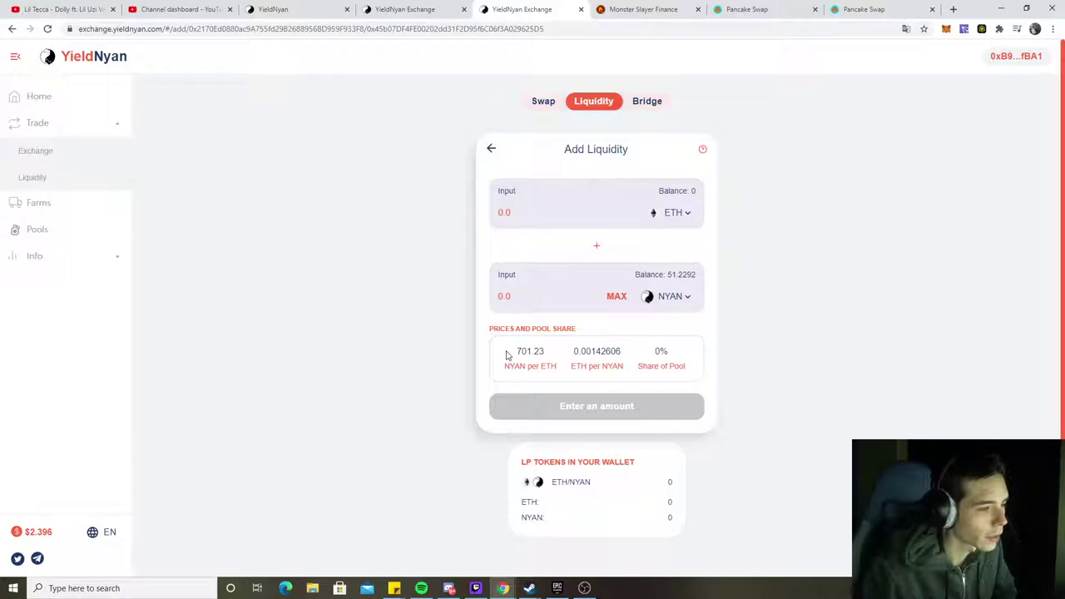
{"action": "left_click_drag", "start_coordinate": [546, 356], "coordinate": [516, 353]}
{"action": "left_click", "coordinate": [517, 353]}
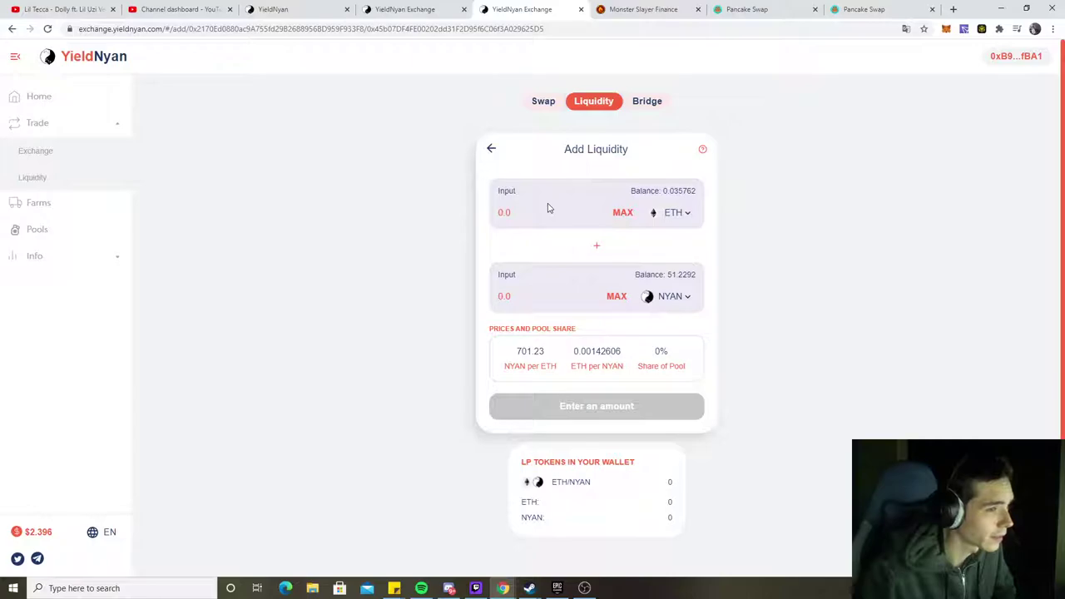
{"action": "left_click", "coordinate": [620, 213]}
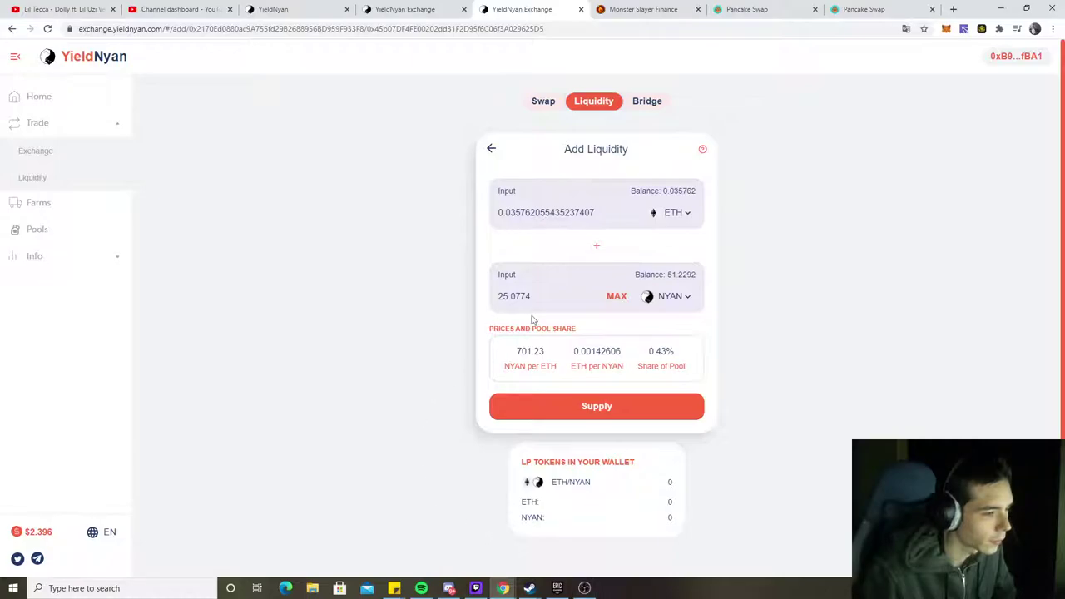
Set up a YieldNyan swap of 12 NYAN for ETH
{"action": "left_click", "coordinate": [543, 102]}
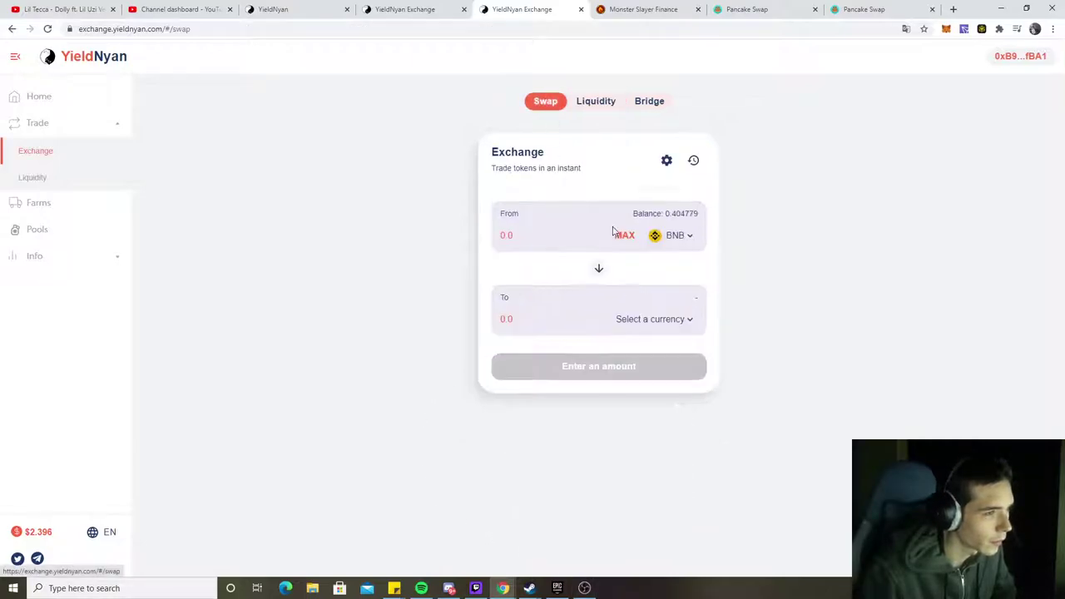
{"action": "left_click", "coordinate": [672, 234]}
{"action": "left_click", "coordinate": [485, 232]}
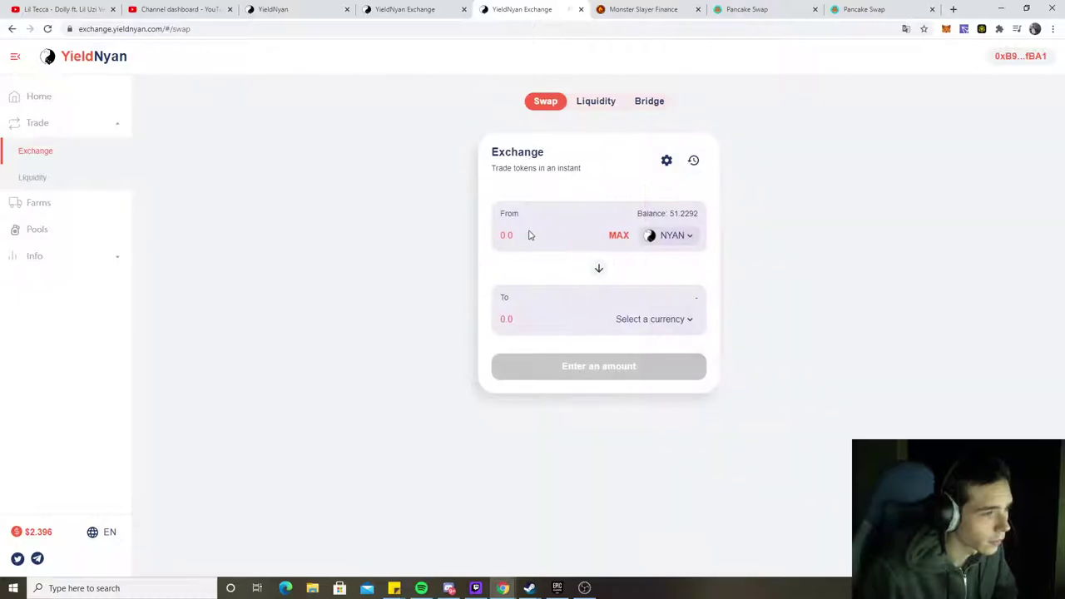
{"action": "type", "text": "12"}
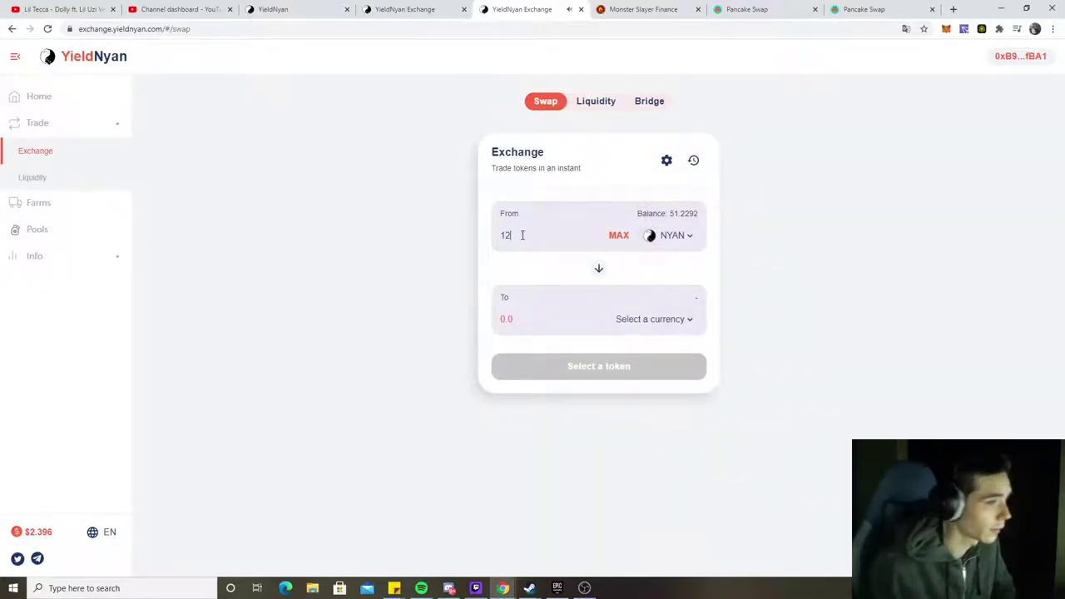
{"action": "left_click", "coordinate": [690, 330]}
{"action": "left_click", "coordinate": [489, 293]}
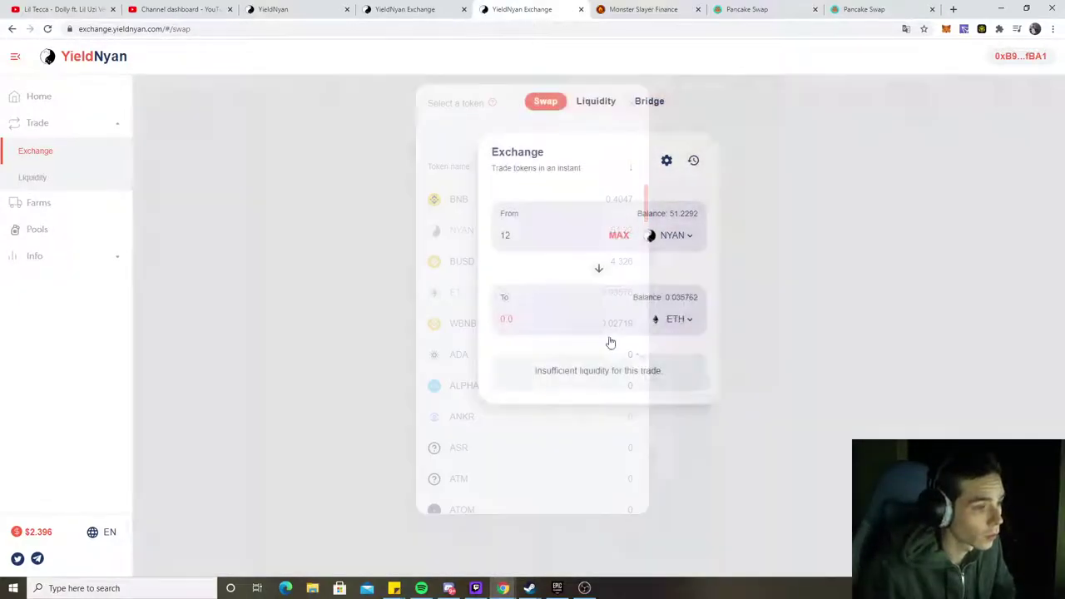
Confirm the 12 NYAN-for-0.0171552 ETH swap in the wallet and revisit the NYAN-to-BUSD quote
{"action": "left_click", "coordinate": [608, 380]}
{"action": "left_click", "coordinate": [509, 411]}
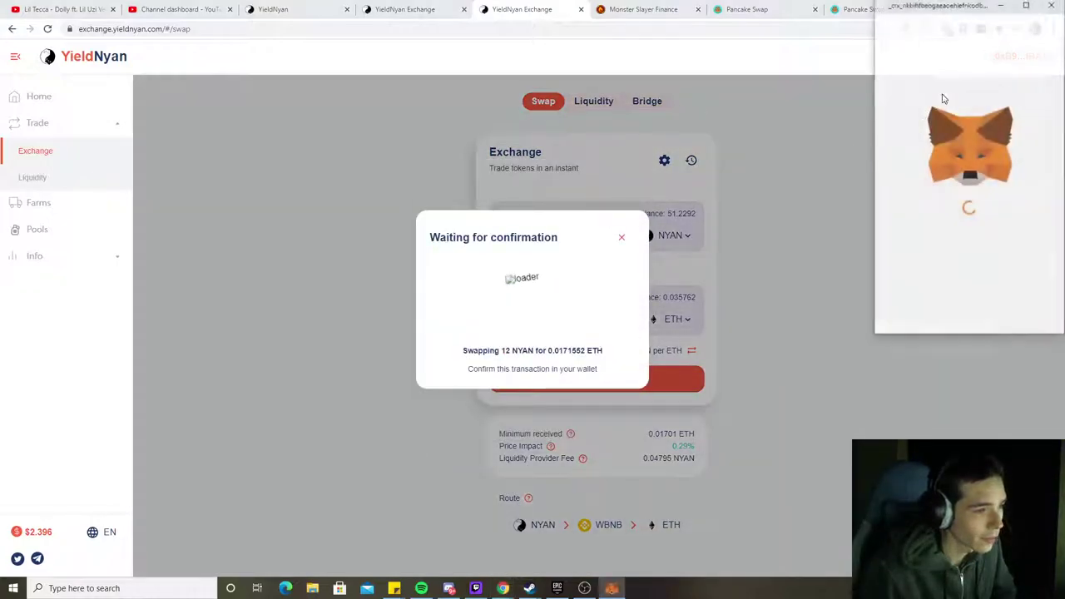
{"action": "left_click", "coordinate": [1021, 329]}
{"action": "left_click", "coordinate": [532, 376]}
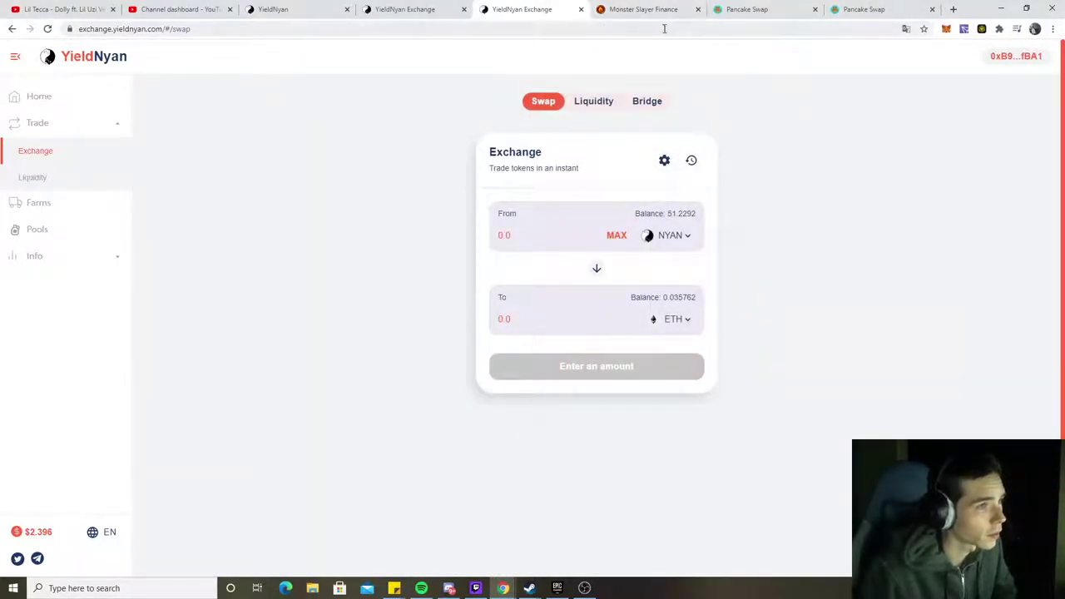
{"action": "key", "text": "ctrl+shift+Tab"}
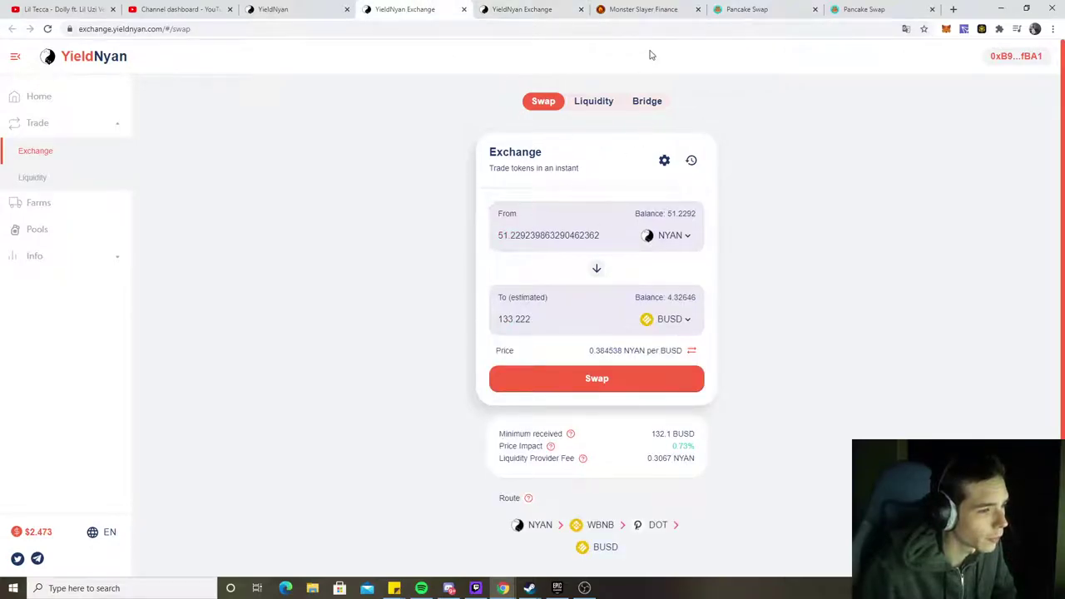
{"action": "left_click", "coordinate": [666, 9]}
Review Monster Slayer home stats, then reopen the MSC-BUSD bank showing 0.000 MSS earned
{"action": "left_click", "coordinate": [762, 8]}
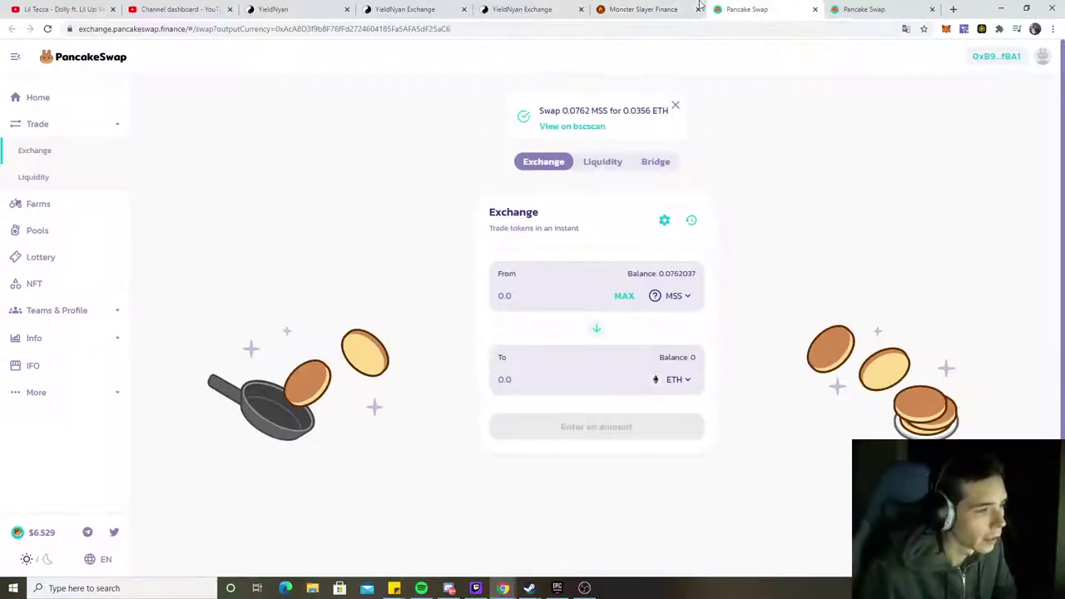
{"action": "left_click", "coordinate": [691, 8]}
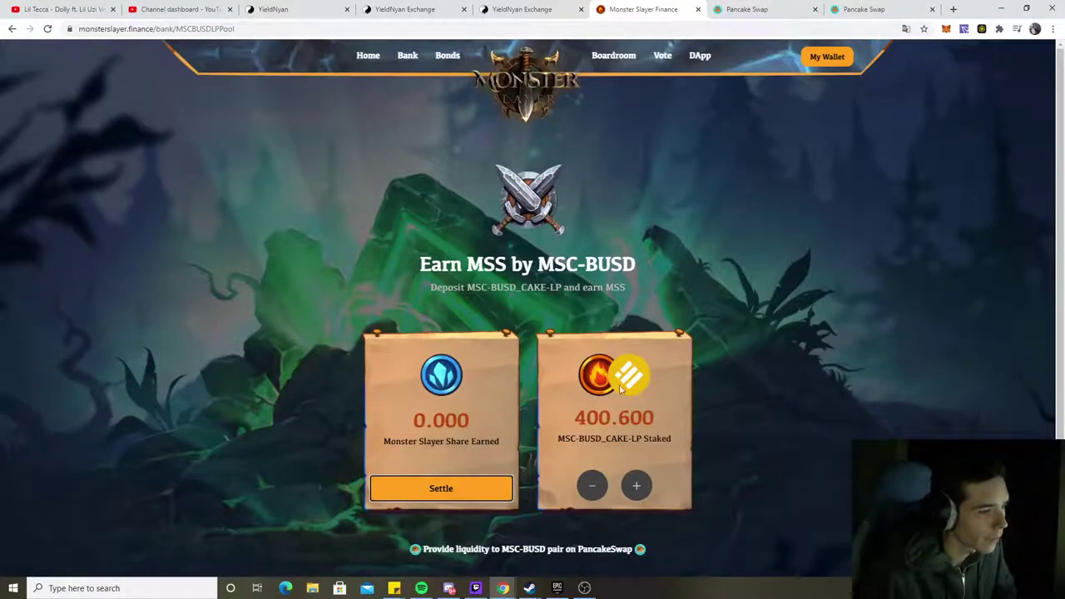
{"action": "left_click", "coordinate": [367, 54]}
{"action": "scroll", "coordinate": [466, 375], "scroll_direction": "down", "scroll_amount": 3}
{"action": "scroll", "coordinate": [489, 411], "scroll_direction": "down", "scroll_amount": 5}
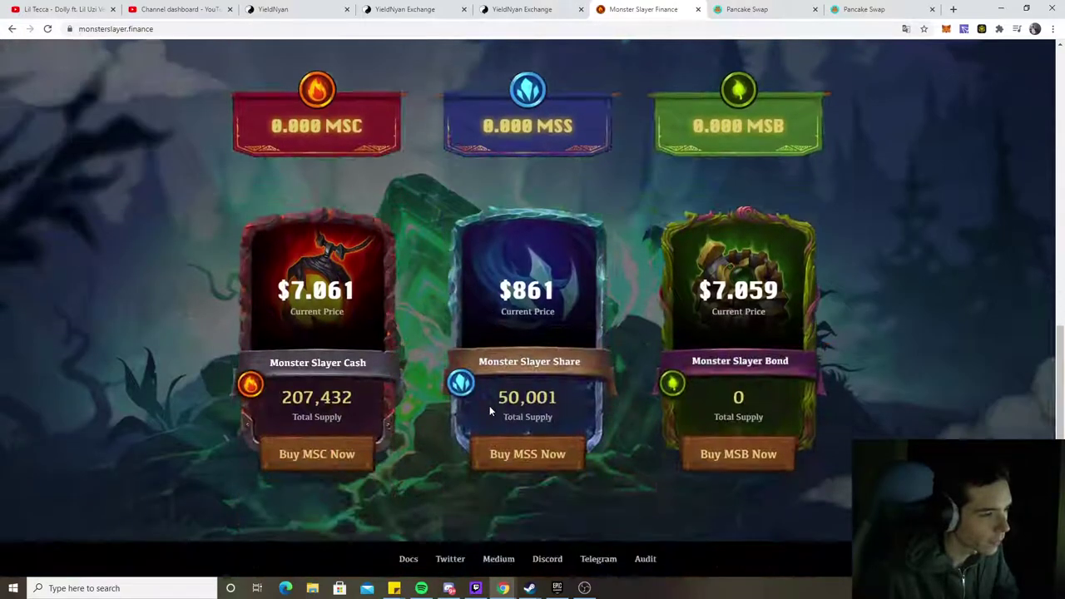
{"action": "scroll", "coordinate": [348, 454], "scroll_direction": "up", "scroll_amount": 8}
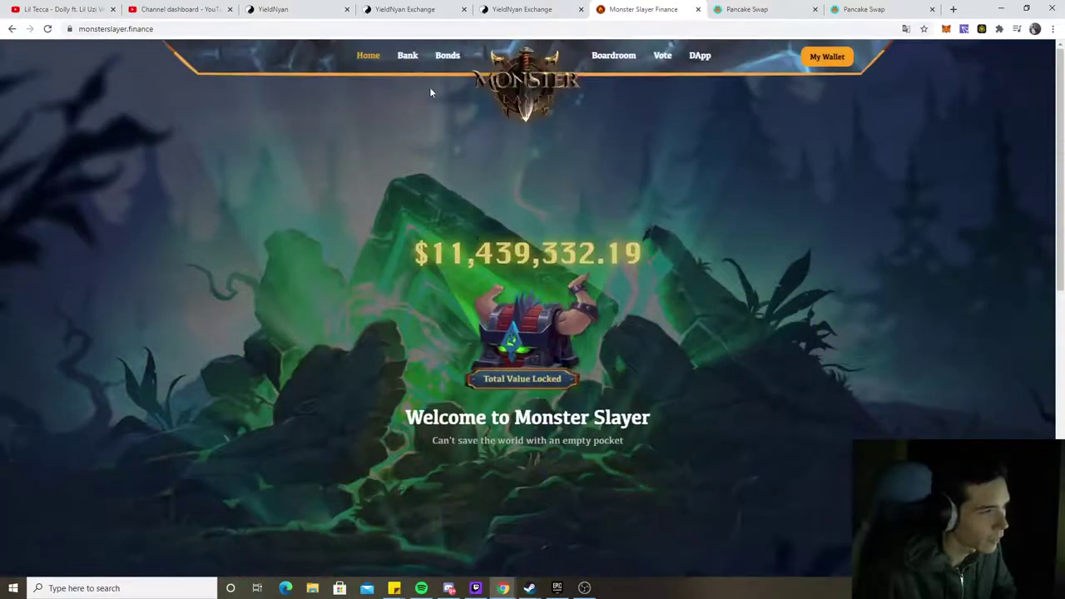
{"action": "left_click", "coordinate": [407, 55]}
{"action": "left_click", "coordinate": [557, 499]}
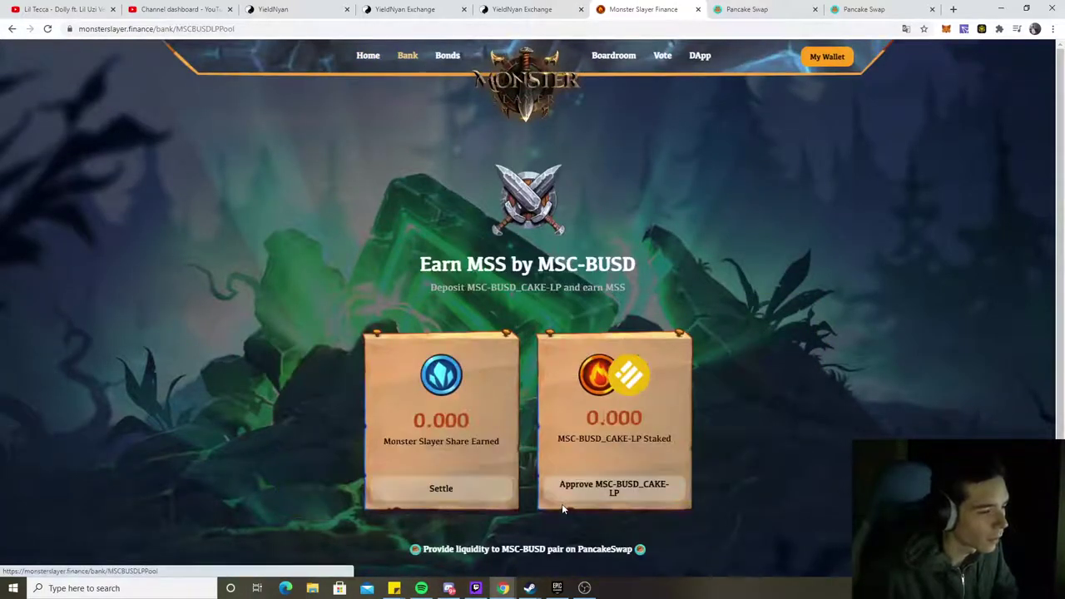
Expand the MSC/BUSD position on PancakeSwap's Liquidity page to see pooled amounts
{"action": "left_click", "coordinate": [742, 9]}
{"action": "key", "text": "ctrl+Tab"}
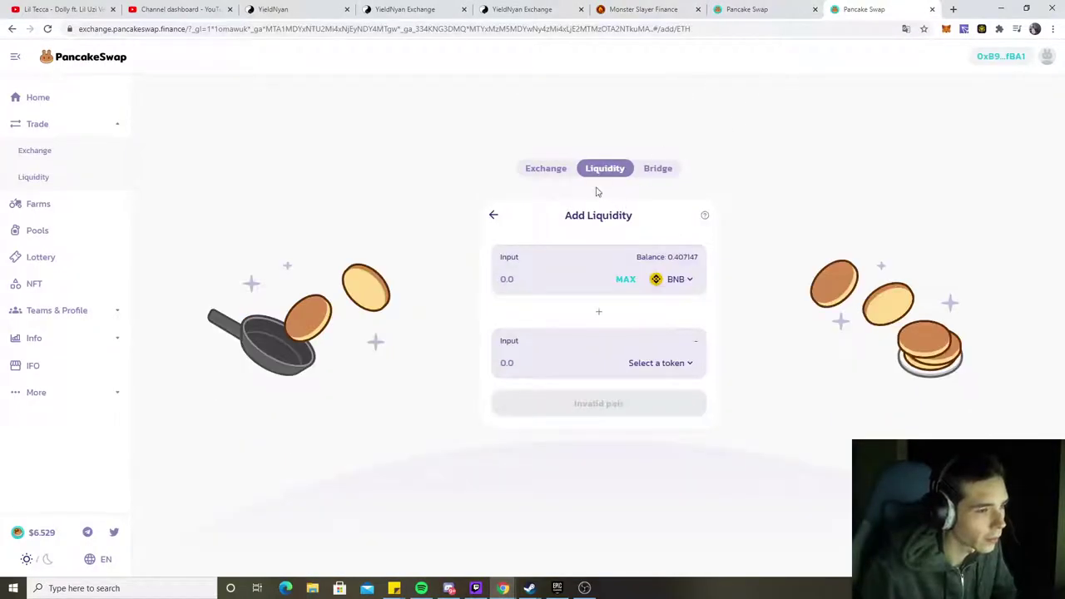
{"action": "left_click", "coordinate": [782, 9]}
{"action": "left_click", "coordinate": [840, 10]}
{"action": "left_click", "coordinate": [620, 170]}
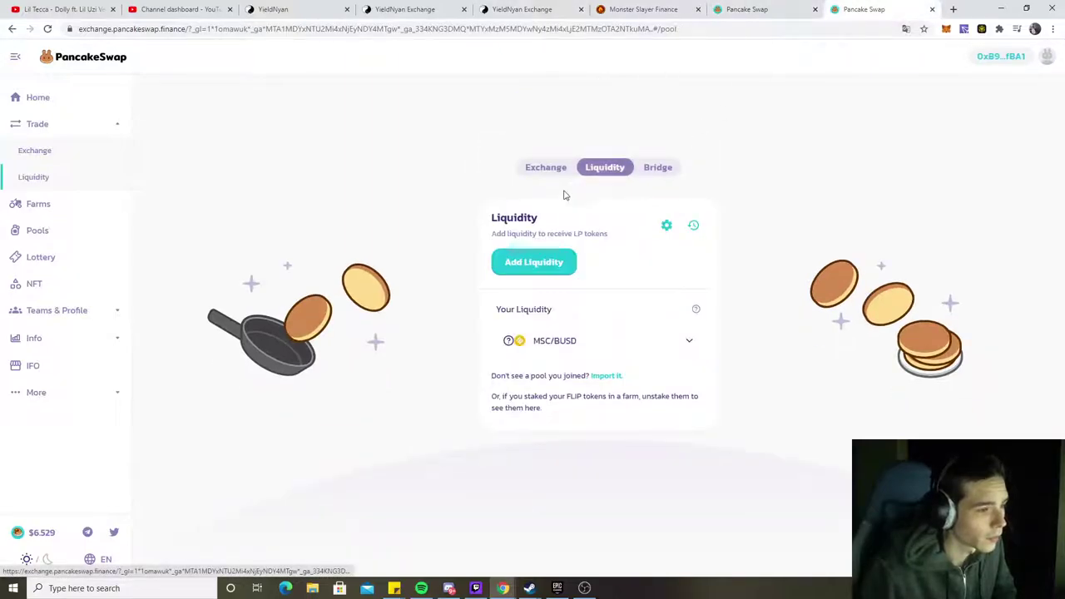
{"action": "left_click", "coordinate": [606, 340]}
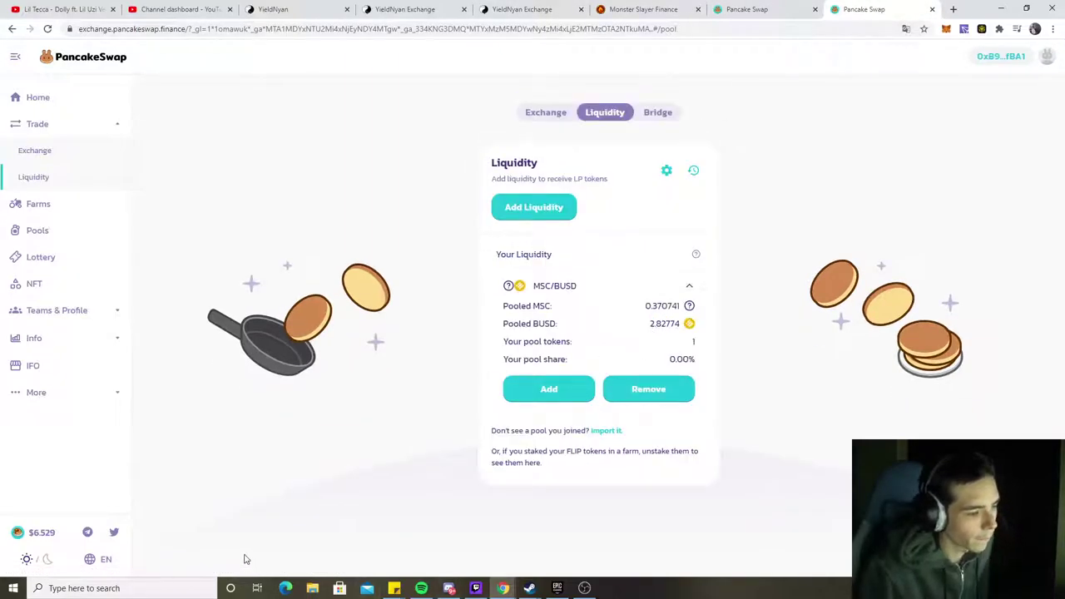
Launch Windows Calculator and compute 2.82 × 400 = 1128
{"action": "left_click", "coordinate": [125, 588]}
{"action": "left_click", "coordinate": [84, 316]}
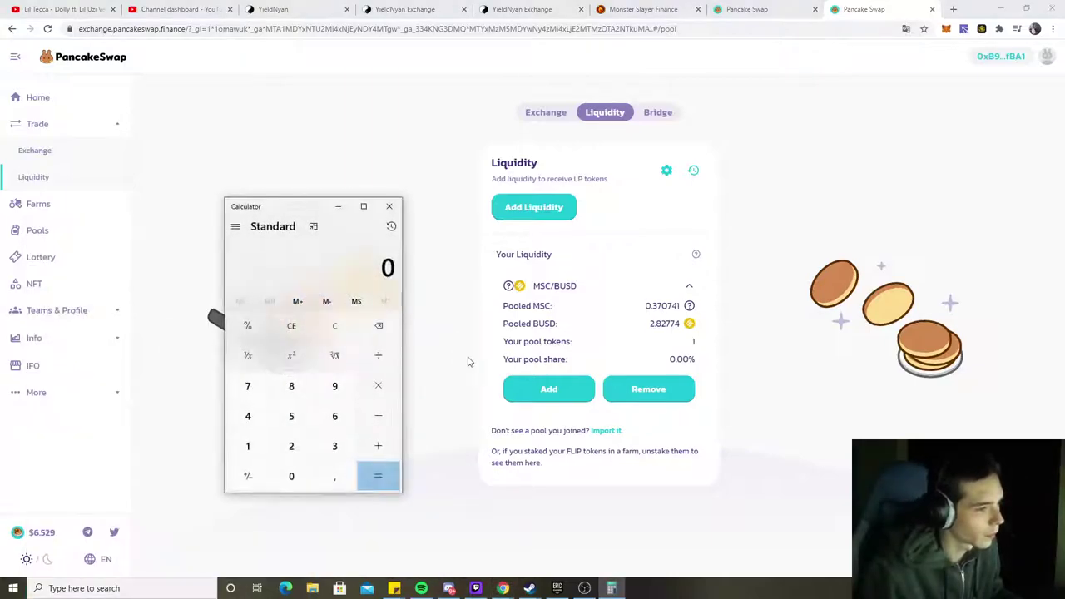
{"action": "left_click", "coordinate": [291, 446]}
{"action": "left_click", "coordinate": [334, 475]}
{"action": "double_click", "coordinate": [291, 386]}
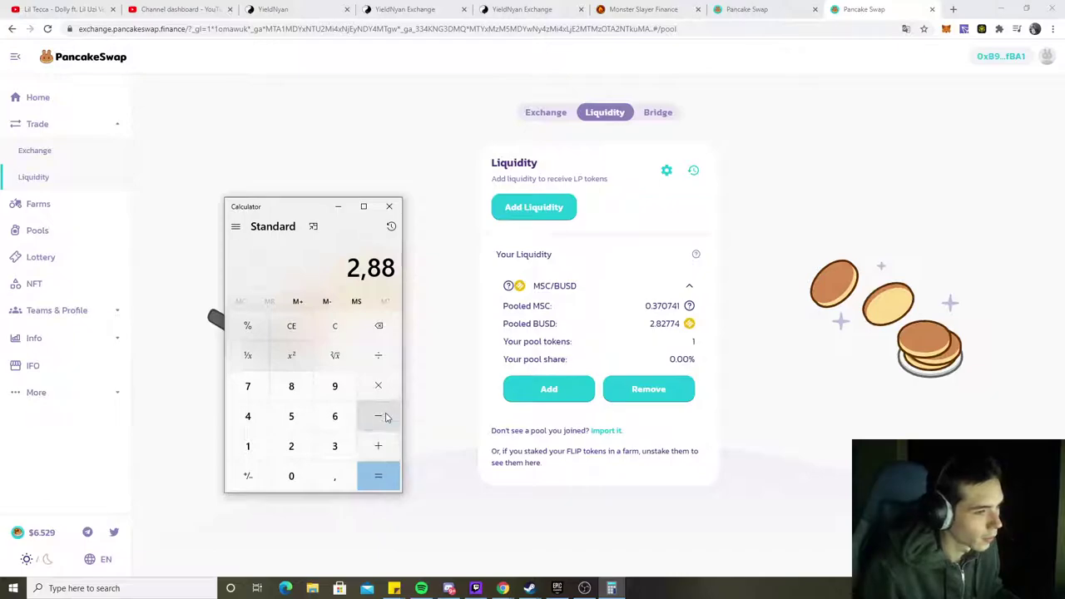
{"action": "left_click", "coordinate": [378, 325]}
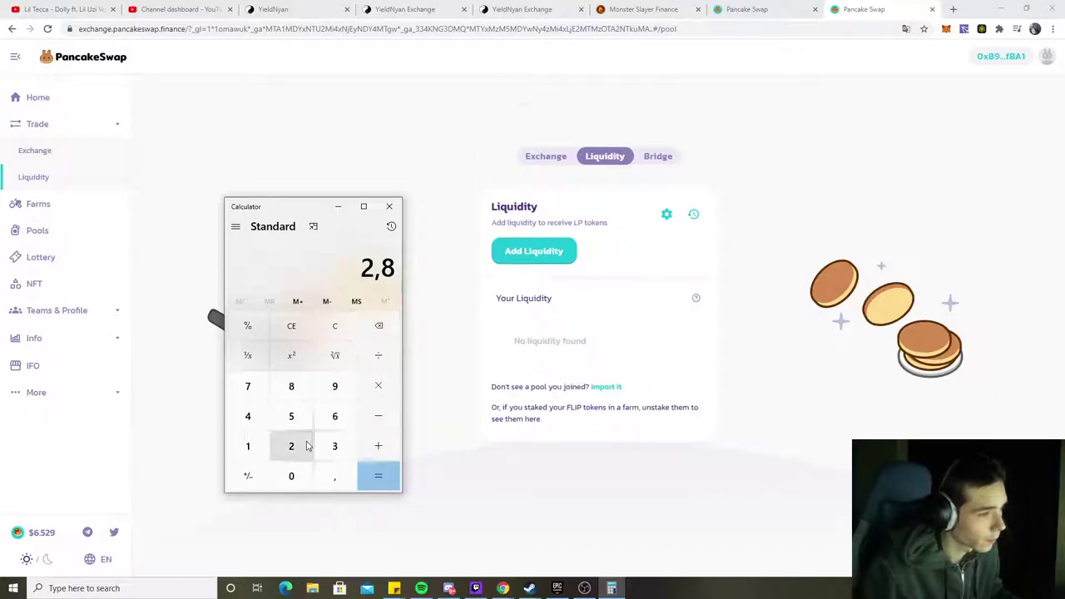
{"action": "left_click", "coordinate": [291, 446]}
{"action": "left_click", "coordinate": [377, 385]}
{"action": "left_click", "coordinate": [248, 416]}
{"action": "double_click", "coordinate": [291, 475]}
{"action": "left_click", "coordinate": [335, 475]}
{"action": "left_click", "coordinate": [378, 325]}
{"action": "left_click", "coordinate": [378, 475]}
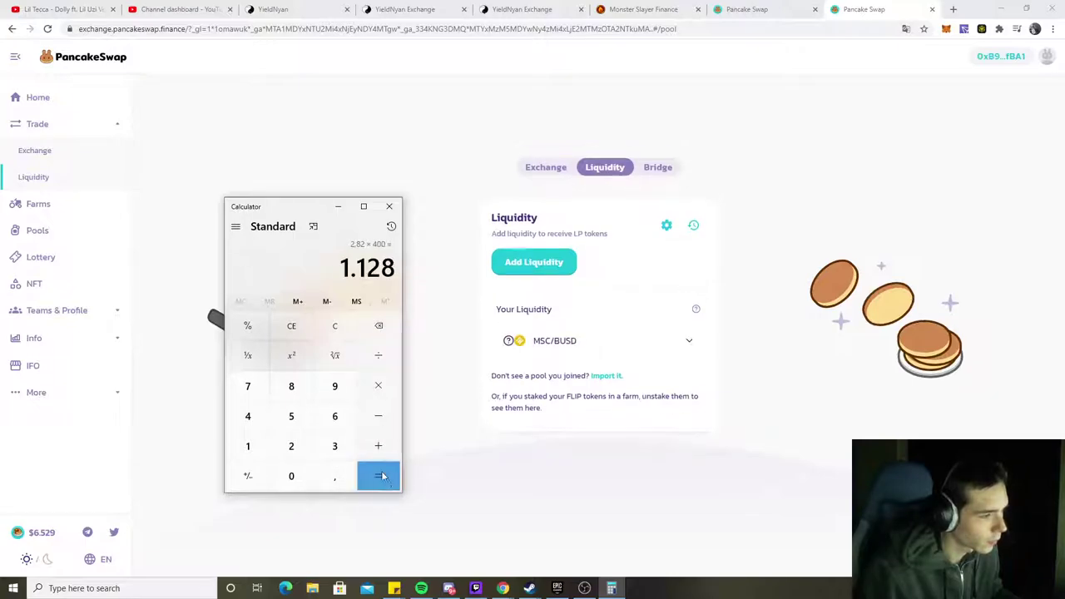
Double it to 2256, subtract 1500 to get 756, and copy the result
{"action": "left_click", "coordinate": [378, 386]}
{"action": "left_click", "coordinate": [291, 446]}
{"action": "left_click", "coordinate": [372, 487]}
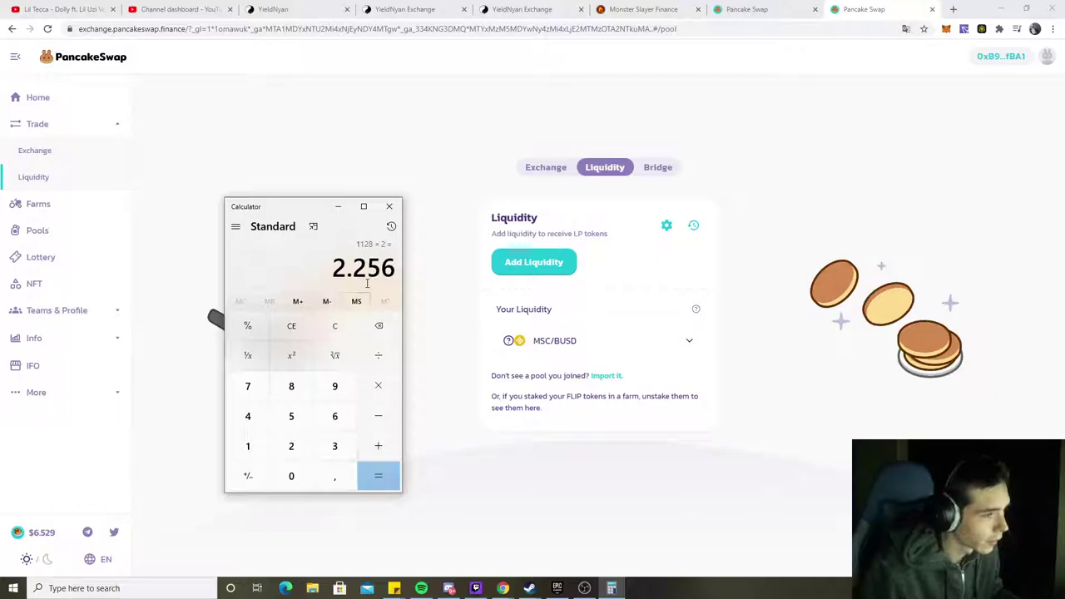
{"action": "left_click_drag", "start_coordinate": [395, 267], "coordinate": [330, 277]}
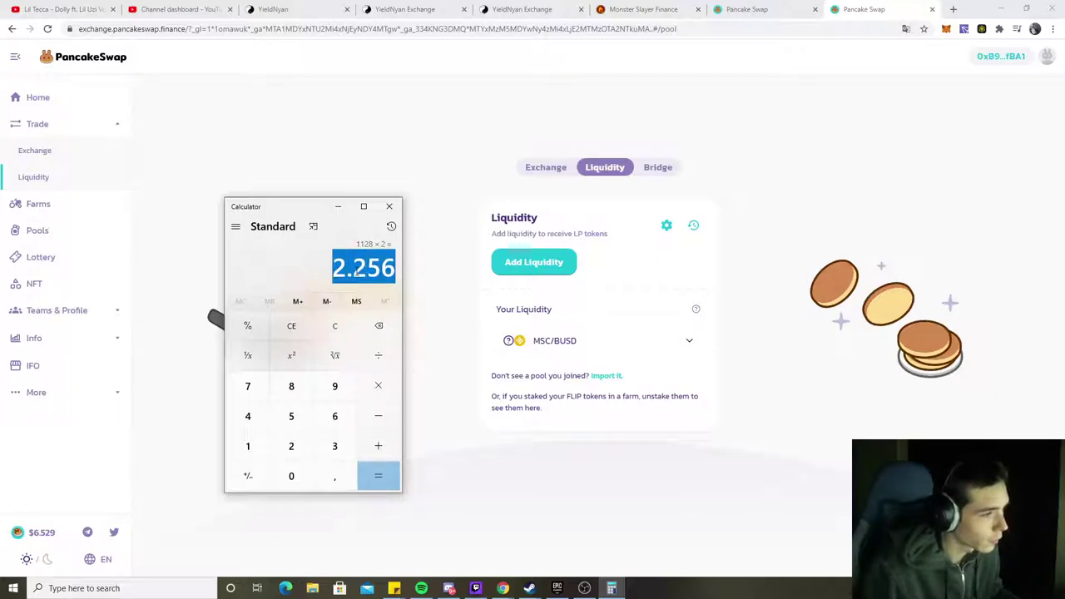
{"action": "left_click", "coordinate": [379, 416]}
{"action": "left_click", "coordinate": [247, 446]}
{"action": "left_click", "coordinate": [291, 416]}
{"action": "left_click", "coordinate": [292, 476]}
{"action": "left_click", "coordinate": [291, 476]}
{"action": "left_click", "coordinate": [379, 476]}
{"action": "key", "text": "ctrl+c"}
{"action": "left_click", "coordinate": [422, 289]}
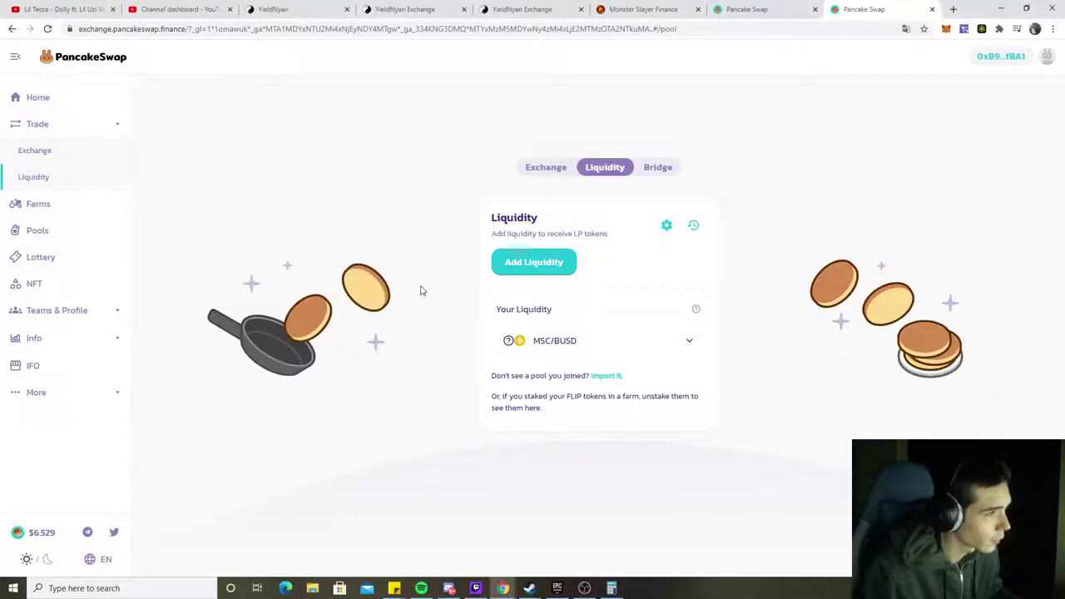
Check the NYAN-ETH farm in YieldNyan's Farms list, which shows 0.316 NYAN earned
{"action": "left_click", "coordinate": [508, 9]}
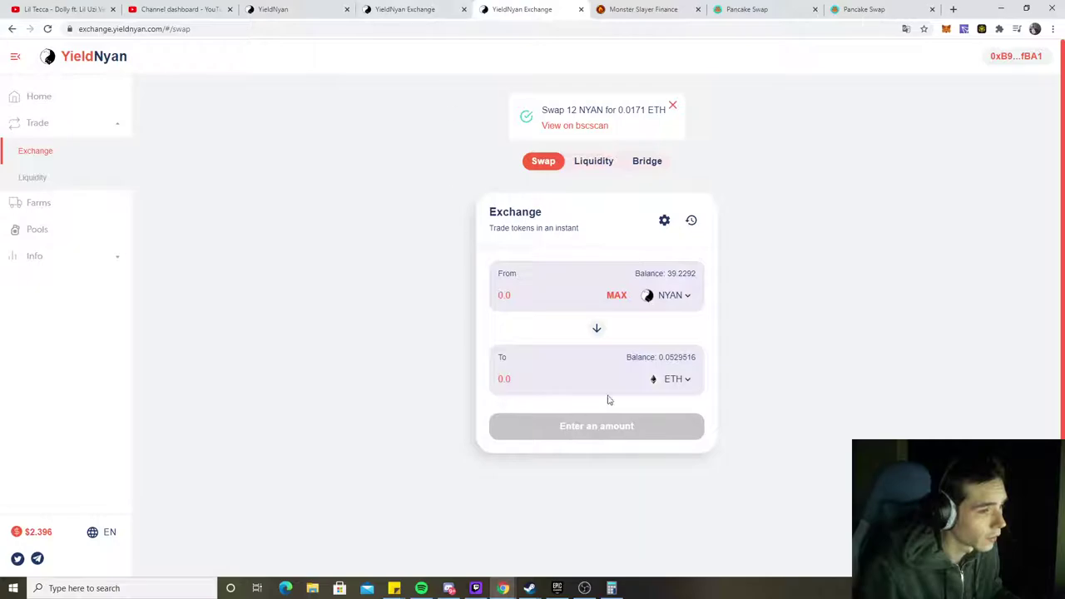
{"action": "left_click", "coordinate": [457, 6]}
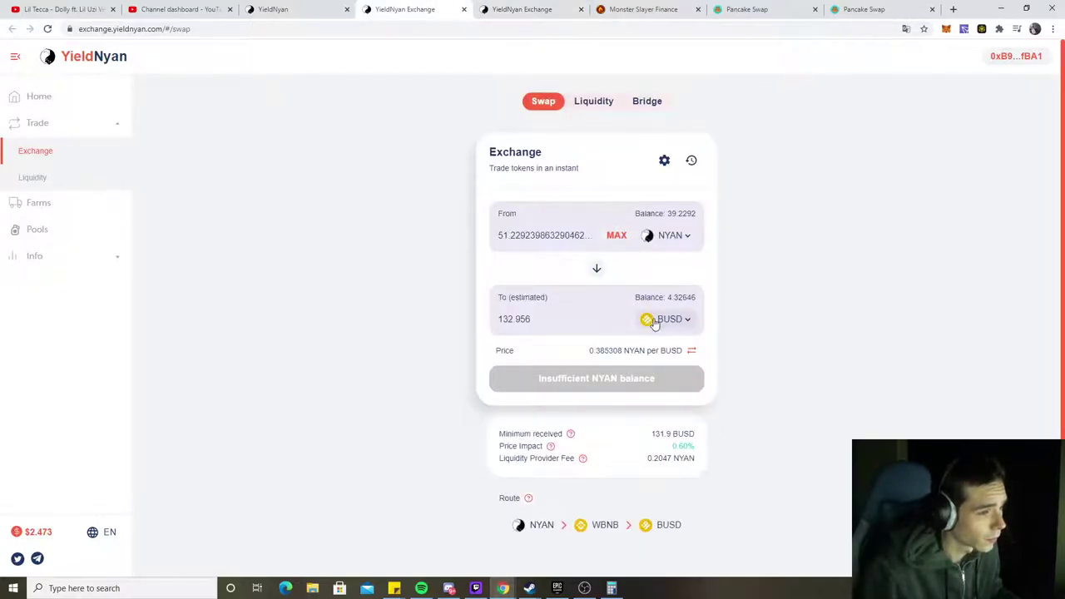
{"action": "left_click", "coordinate": [275, 7]}
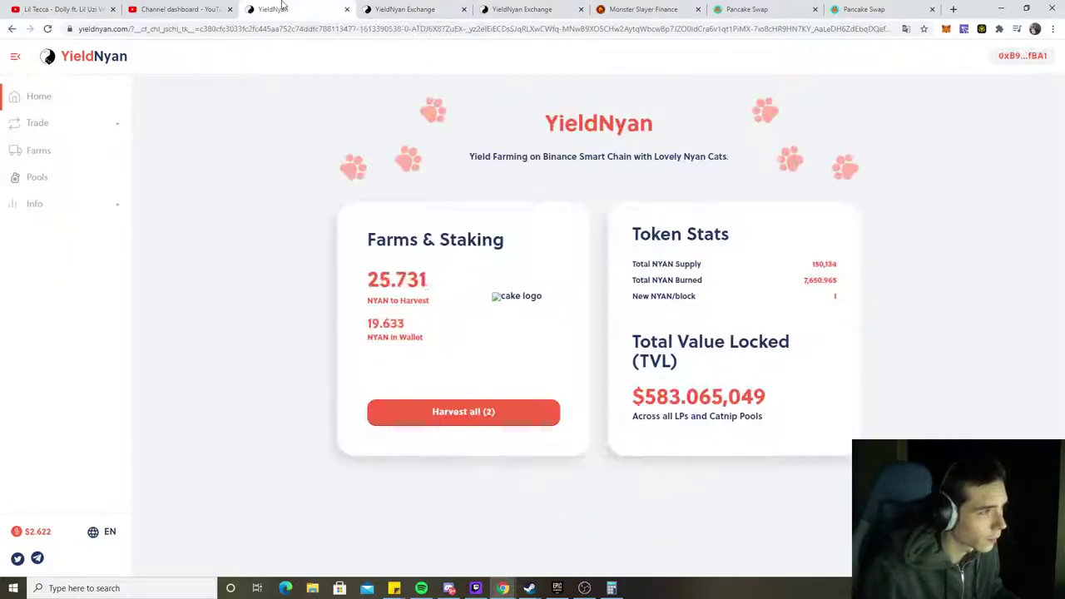
{"action": "left_click", "coordinate": [50, 156]}
{"action": "scroll", "coordinate": [614, 433], "scroll_direction": "down", "scroll_amount": 3}
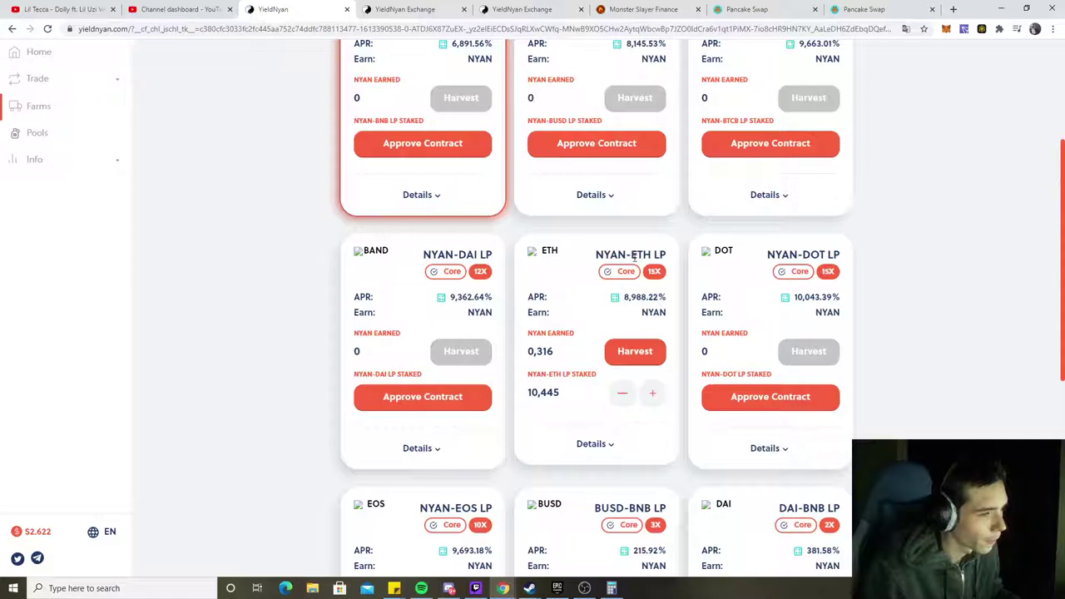
Open the receiving-side token list on the NYAN-to-BUSD swap
{"action": "left_click", "coordinate": [542, 7]}
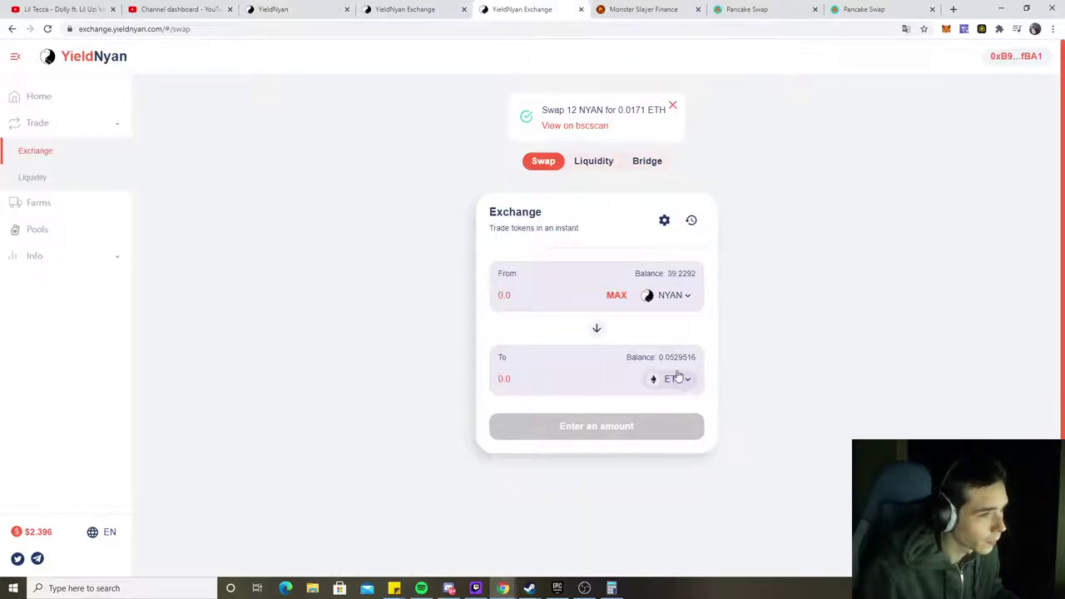
{"action": "left_click", "coordinate": [473, 8]}
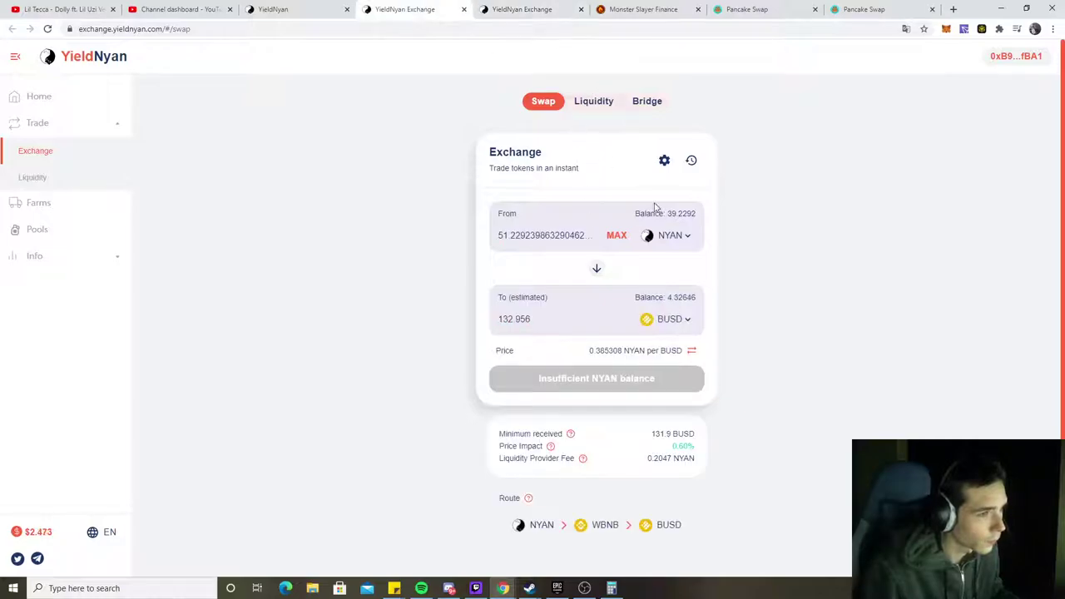
{"action": "left_click", "coordinate": [670, 321]}
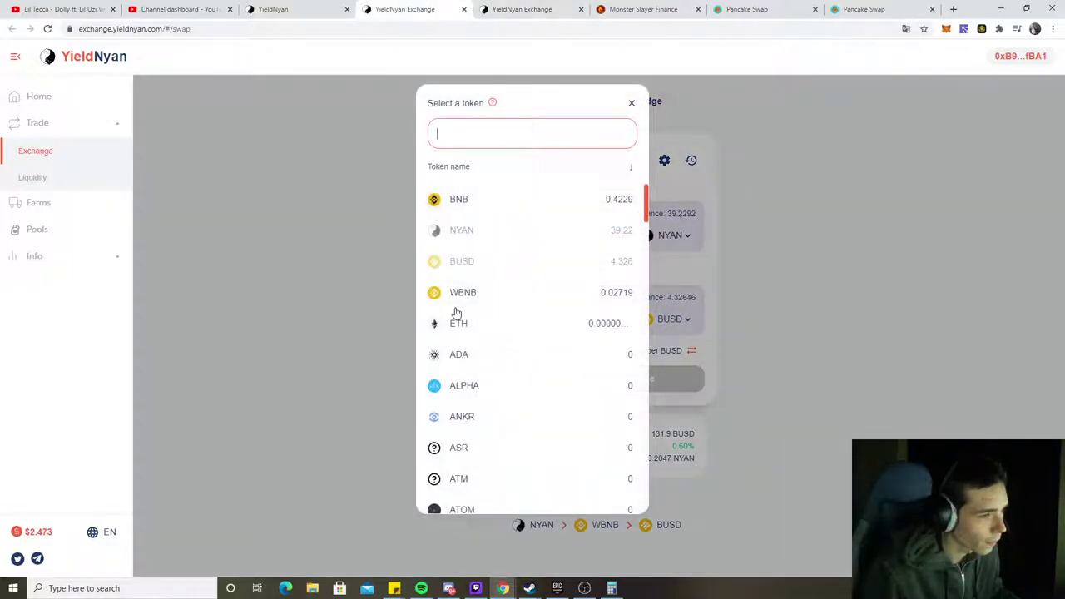
Fill Add Liquidity with the full ETH balance paired with NYAN (0.0528516 ETH, 37.1313 NYAN)
{"action": "left_click", "coordinate": [457, 328]}
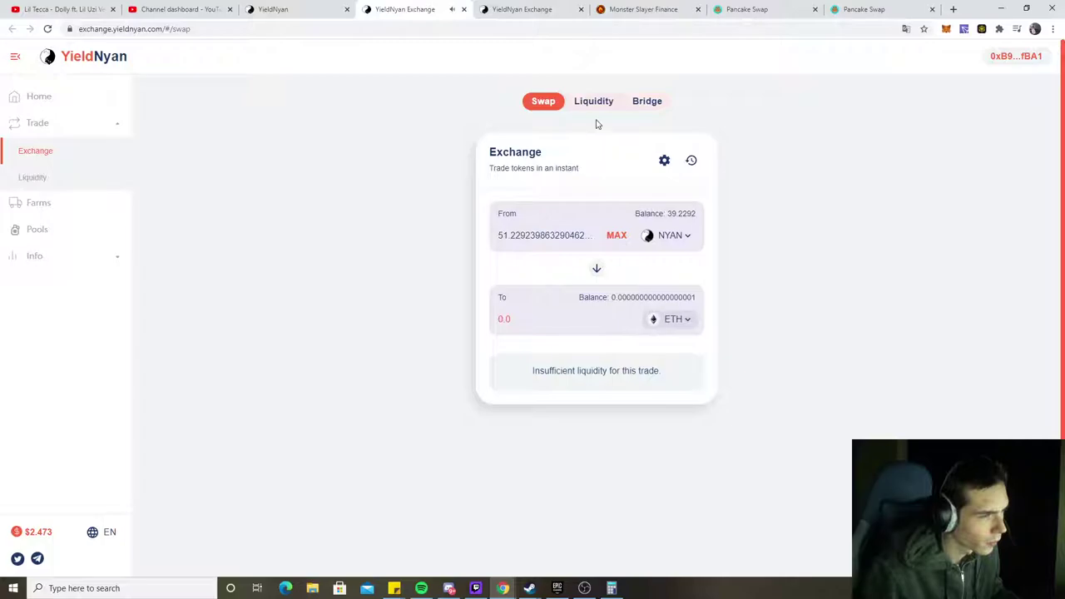
{"action": "left_click", "coordinate": [594, 103]}
{"action": "left_click", "coordinate": [572, 200]}
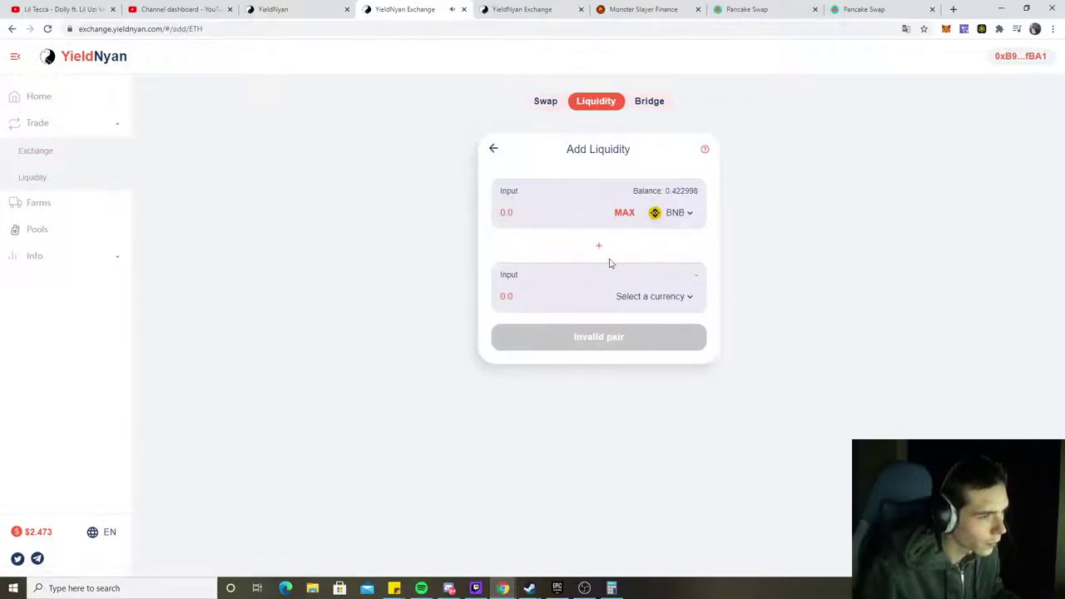
{"action": "left_click", "coordinate": [687, 297]}
{"action": "left_click", "coordinate": [464, 225]}
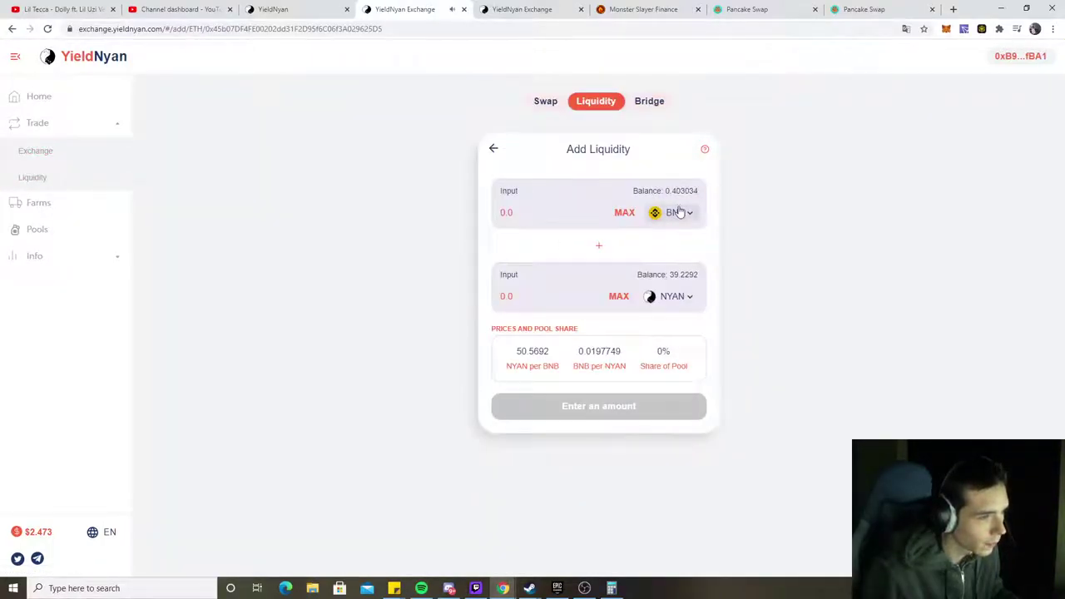
{"action": "left_click", "coordinate": [680, 213]}
{"action": "left_click", "coordinate": [458, 296]}
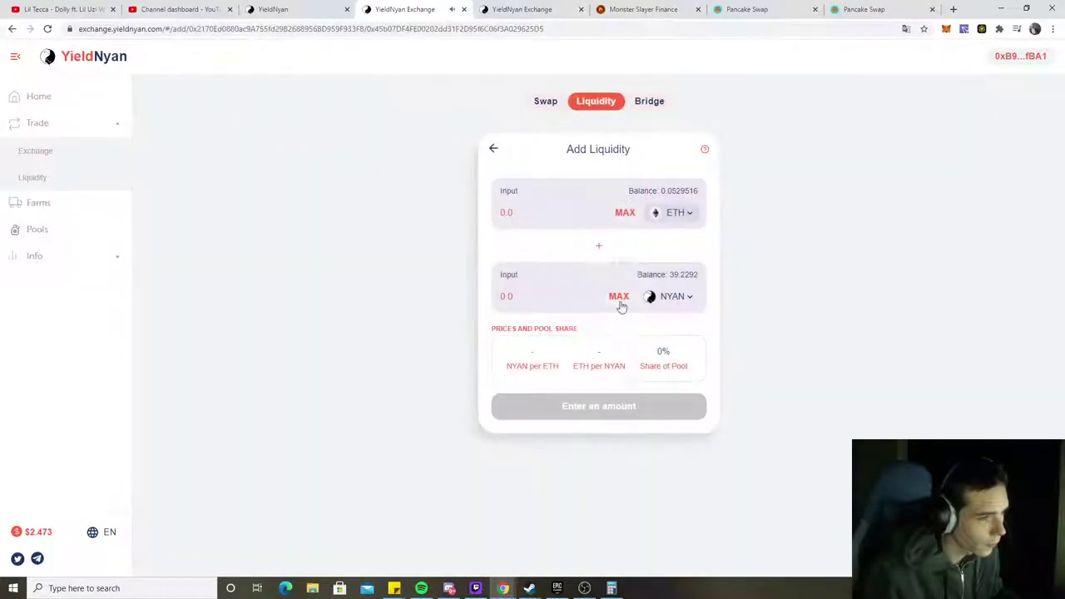
{"action": "left_click", "coordinate": [620, 215]}
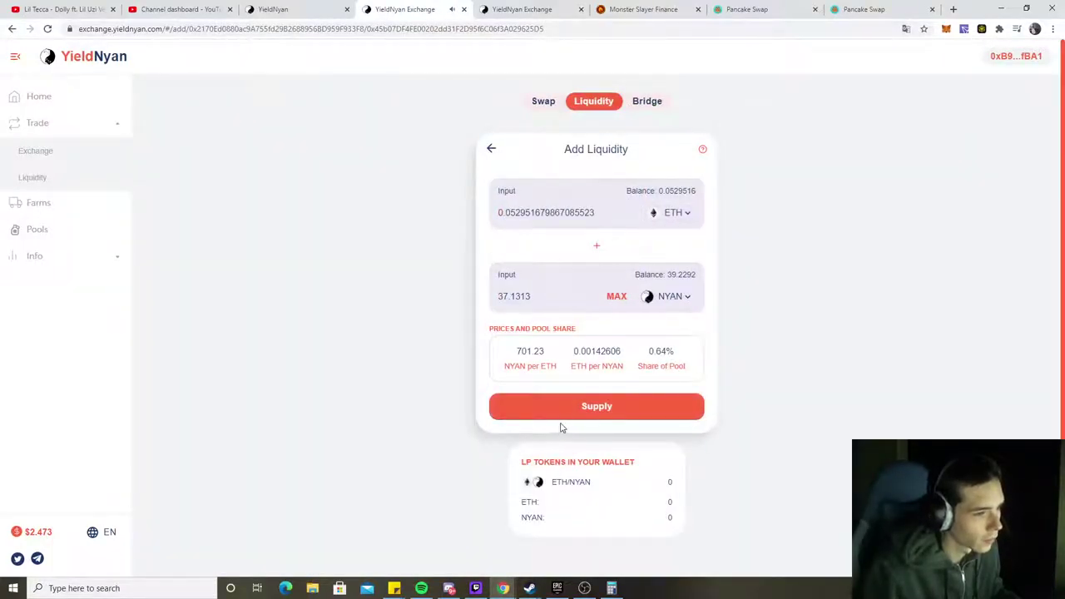
Supply the ETH/NYAN liquidity, approve it in MetaMask, and close the submitted notice
{"action": "left_click", "coordinate": [561, 414]}
{"action": "left_click", "coordinate": [475, 445]}
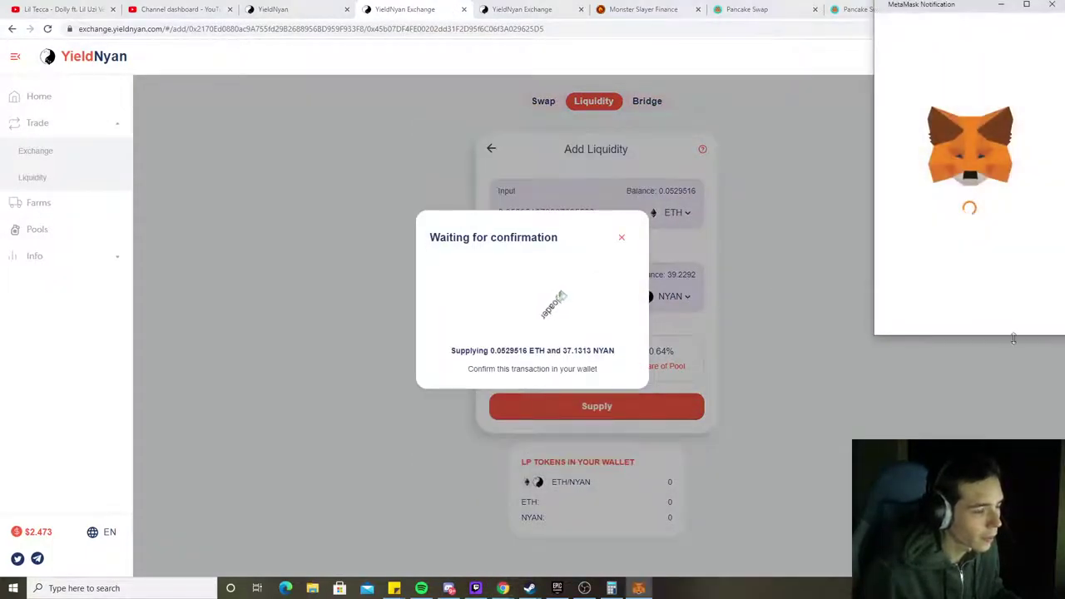
{"action": "left_click", "coordinate": [936, 326]}
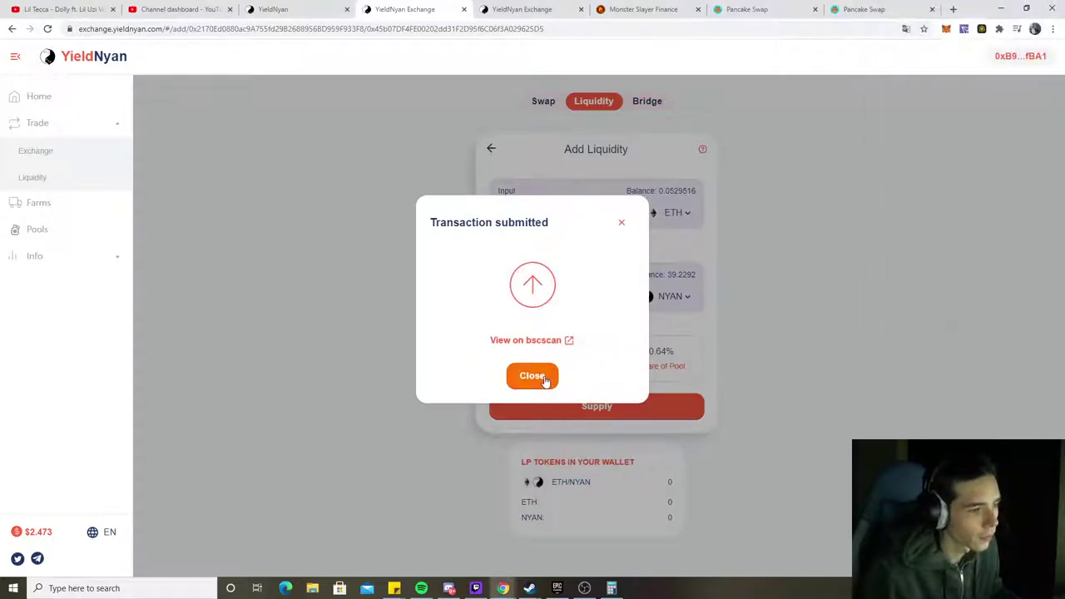
{"action": "left_click", "coordinate": [545, 380]}
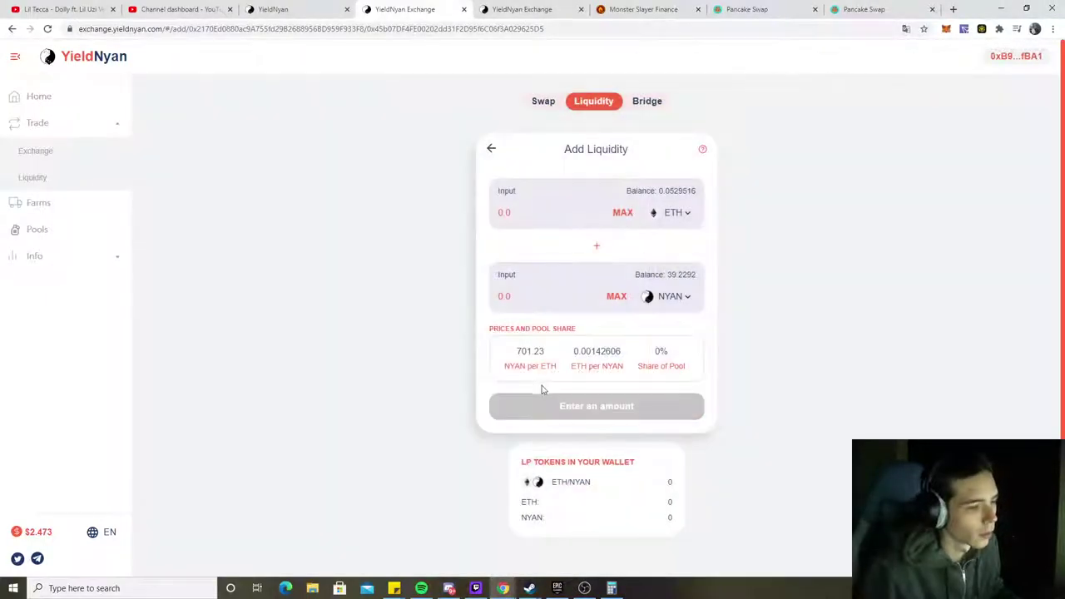
Check the NYAN-ETH farm's 10,445 LP stake, then compute 200 × 10 in Calculator
{"action": "left_click", "coordinate": [311, 6]}
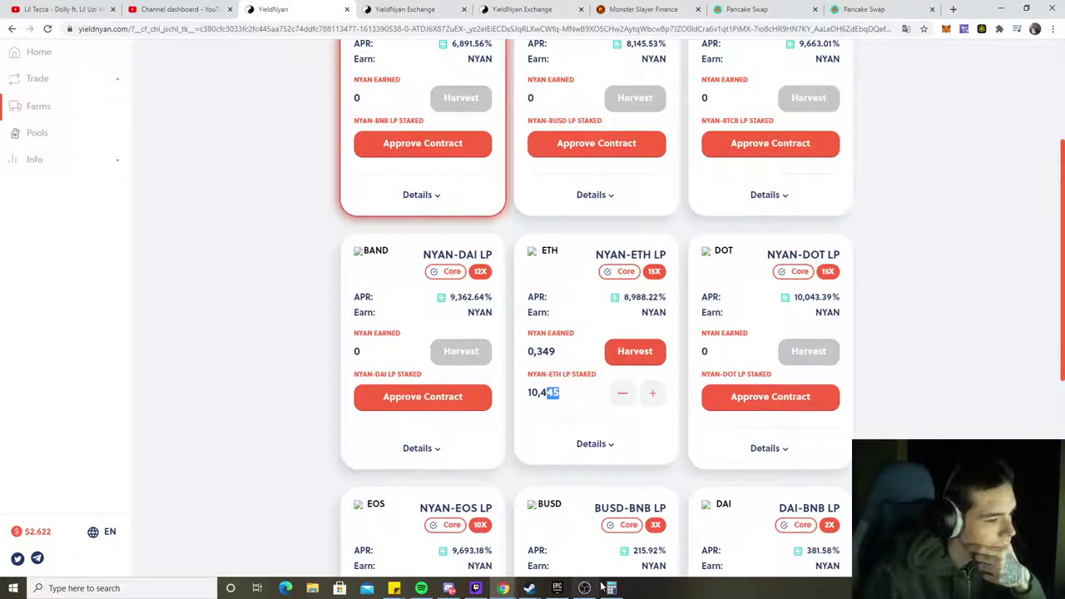
{"action": "left_click", "coordinate": [611, 588]}
{"action": "left_click", "coordinate": [337, 329]}
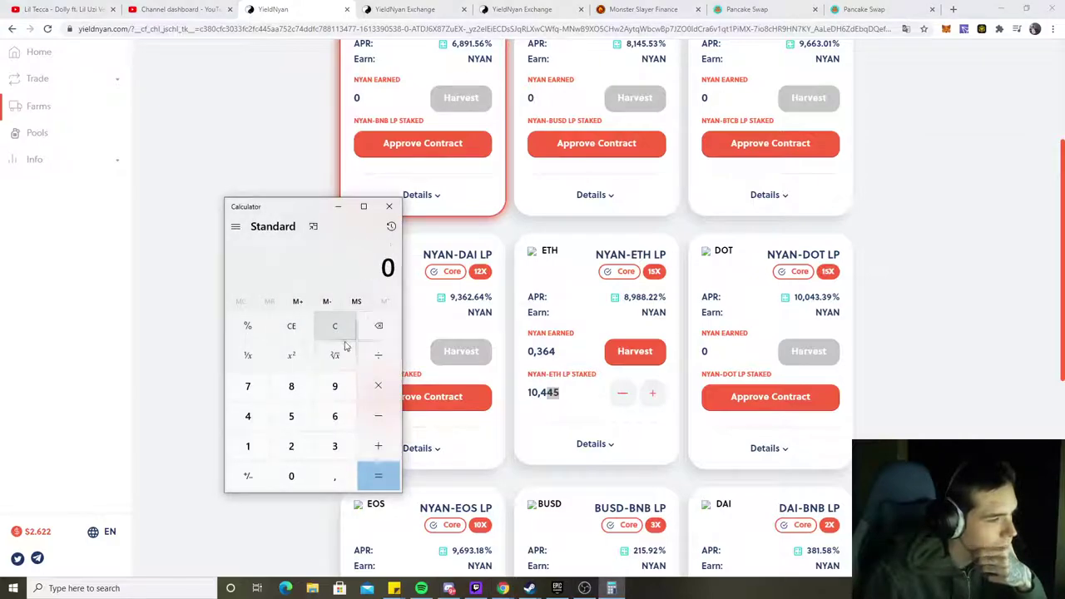
{"action": "left_click", "coordinate": [291, 446]}
{"action": "double_click", "coordinate": [291, 475]}
{"action": "left_click", "coordinate": [378, 386]}
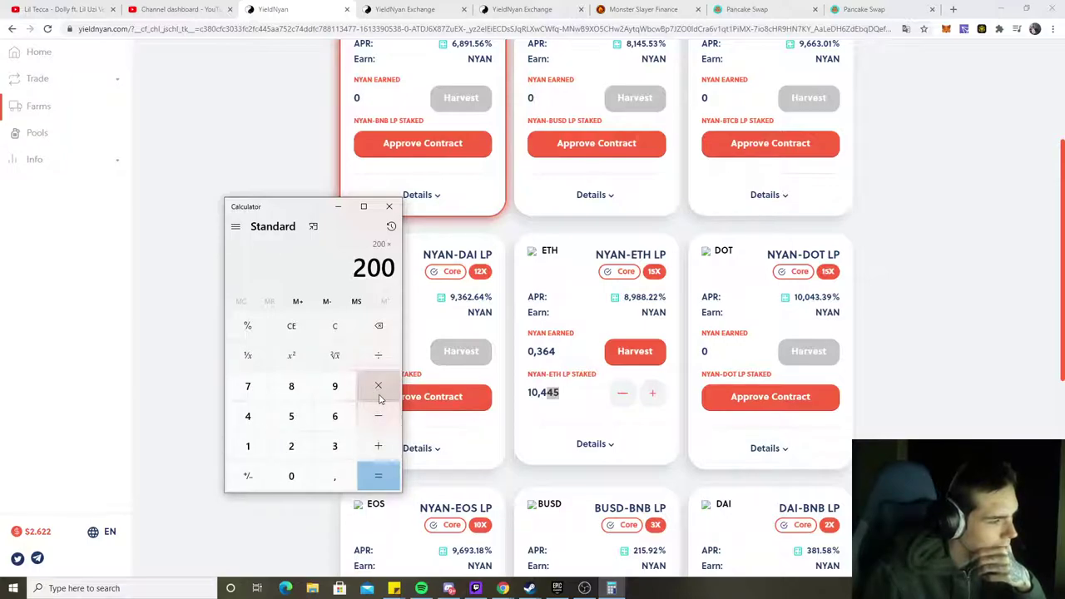
{"action": "left_click", "coordinate": [247, 446]}
{"action": "left_click", "coordinate": [291, 475]}
{"action": "left_click", "coordinate": [379, 475]}
{"action": "key", "text": "alt+Tab"}
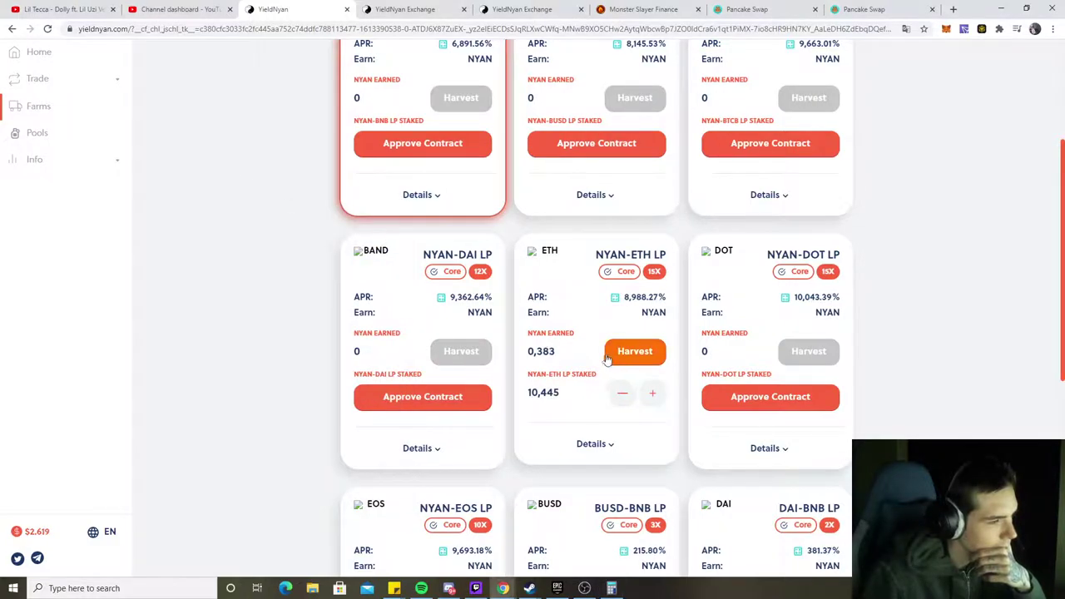
Stake the full 1.3859 NYAN-ETH LP balance and approve it in MetaMask
{"action": "left_click", "coordinate": [653, 394]}
{"action": "left_click", "coordinate": [564, 303]}
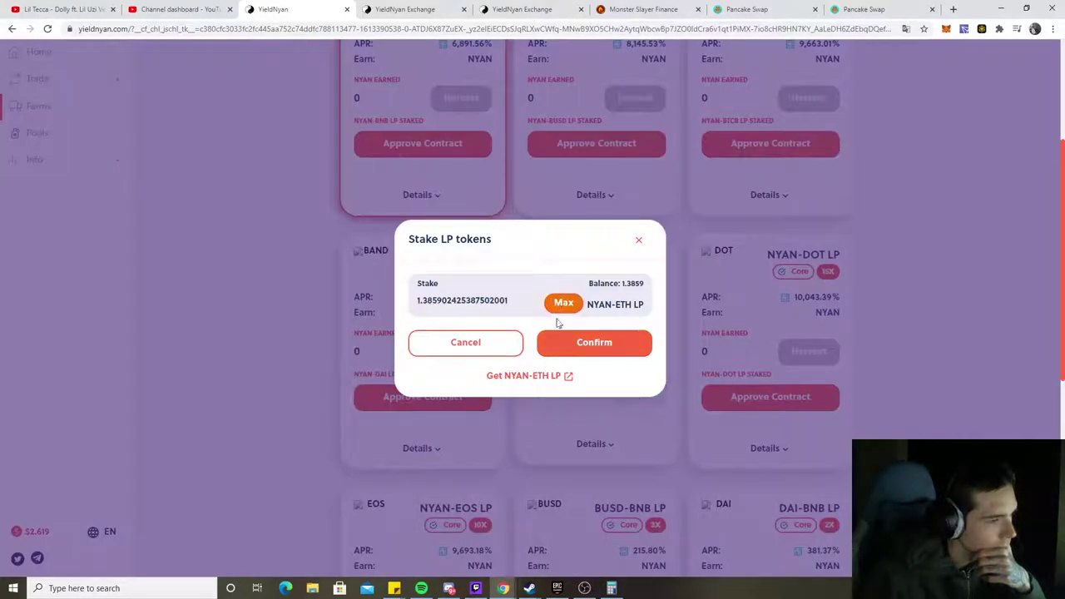
{"action": "left_click", "coordinate": [580, 344]}
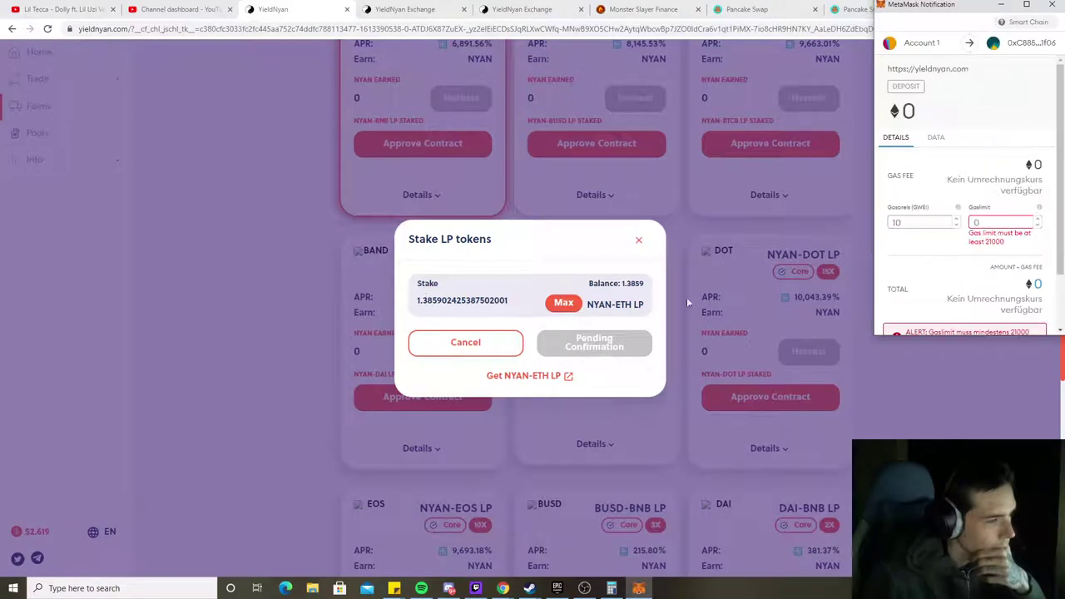
{"action": "left_click", "coordinate": [1022, 325]}
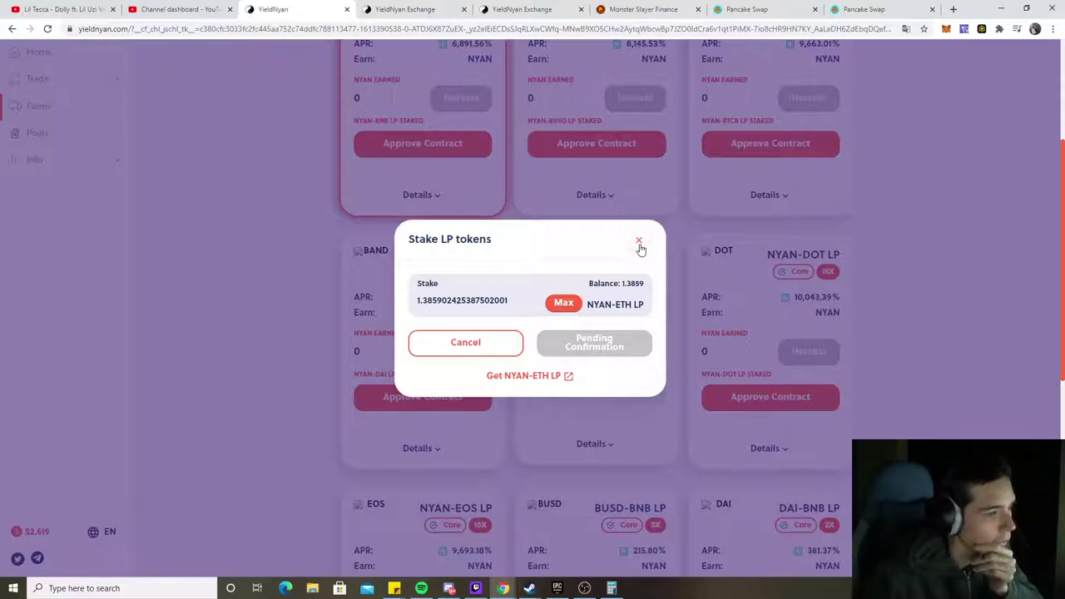
{"action": "left_click", "coordinate": [639, 243]}
Highlight the new 11,831 farm stake and dismiss the reopened staking form
{"action": "left_click_drag", "start_coordinate": [566, 400], "coordinate": [539, 397]}
{"action": "left_click", "coordinate": [654, 400]}
{"action": "key", "text": "Escape"}
{"action": "left_click", "coordinate": [599, 402]}
Look over the PancakeSwap and Monster Slayer tabs, then return to the top of YieldNyan's farms list
{"action": "left_click", "coordinate": [749, 9]}
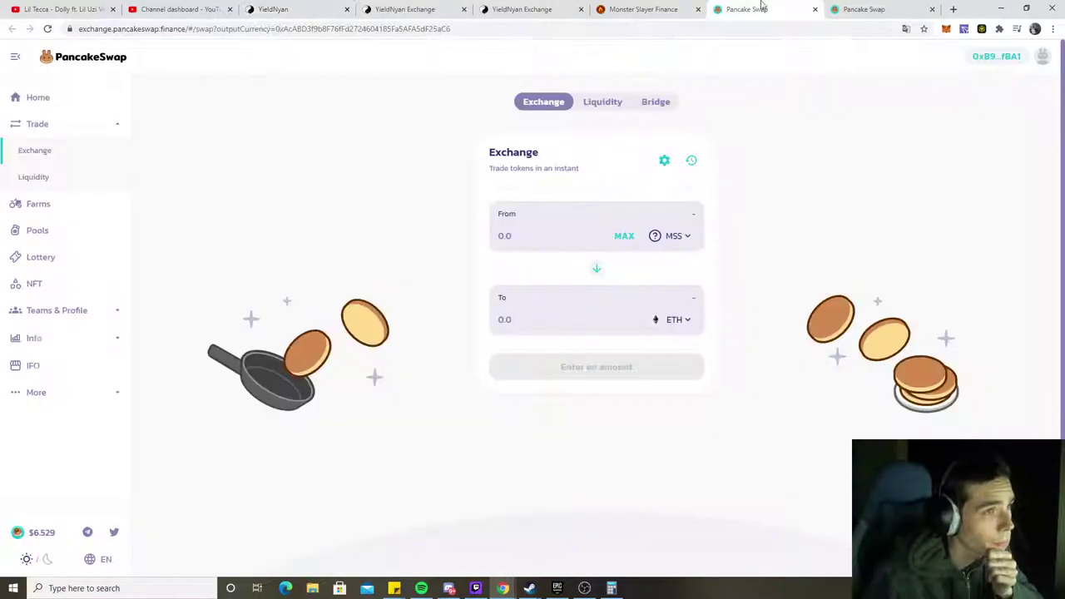
{"action": "left_click", "coordinate": [684, 7]}
{"action": "left_click", "coordinate": [884, 6]}
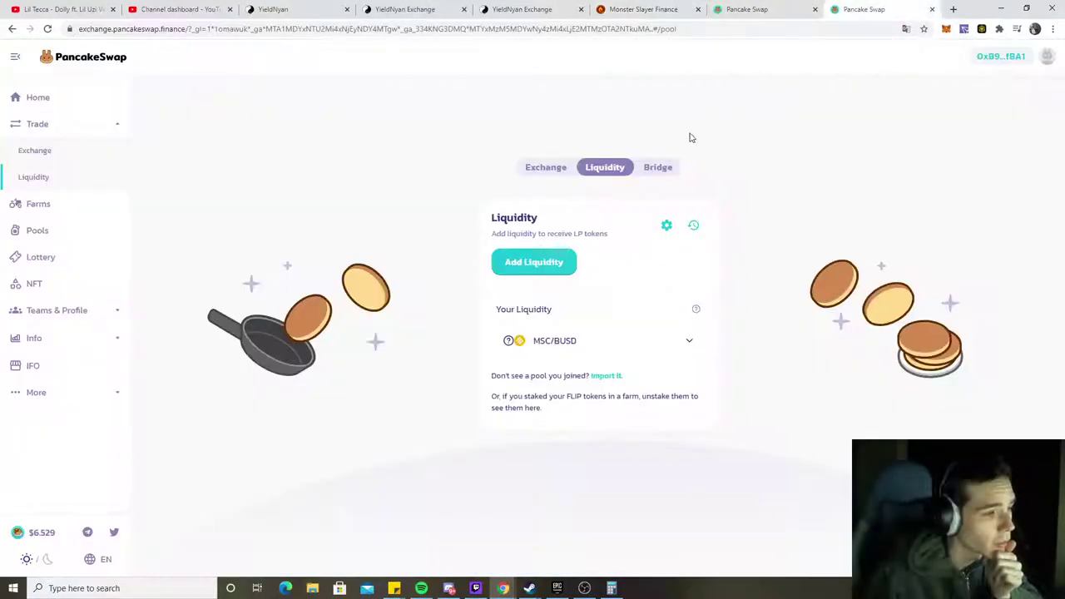
{"action": "left_click", "coordinate": [549, 167]}
{"action": "left_click", "coordinate": [644, 10]}
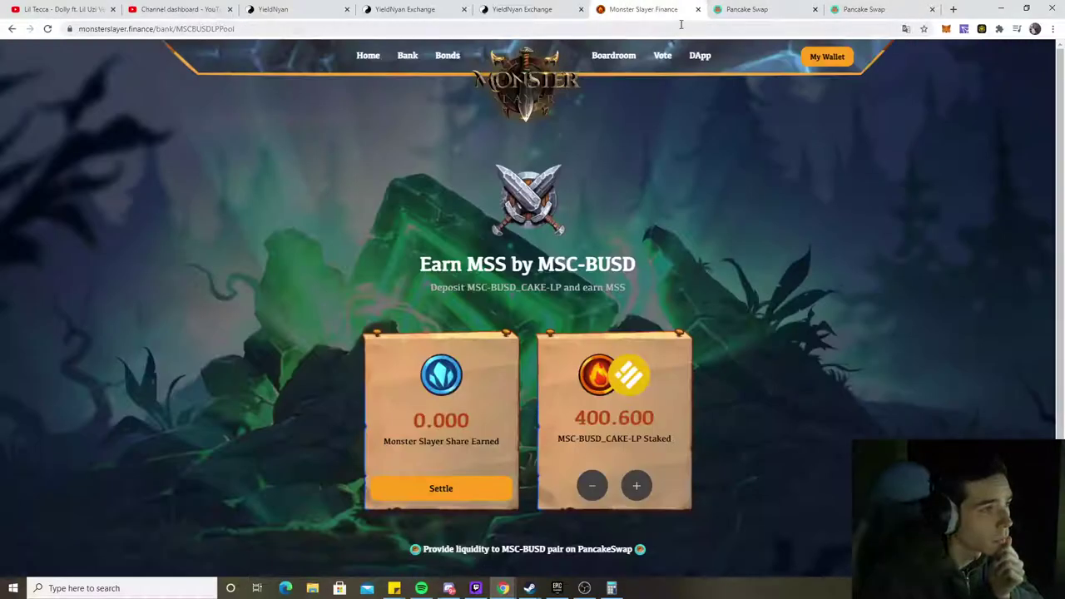
{"action": "left_click", "coordinate": [500, 6]}
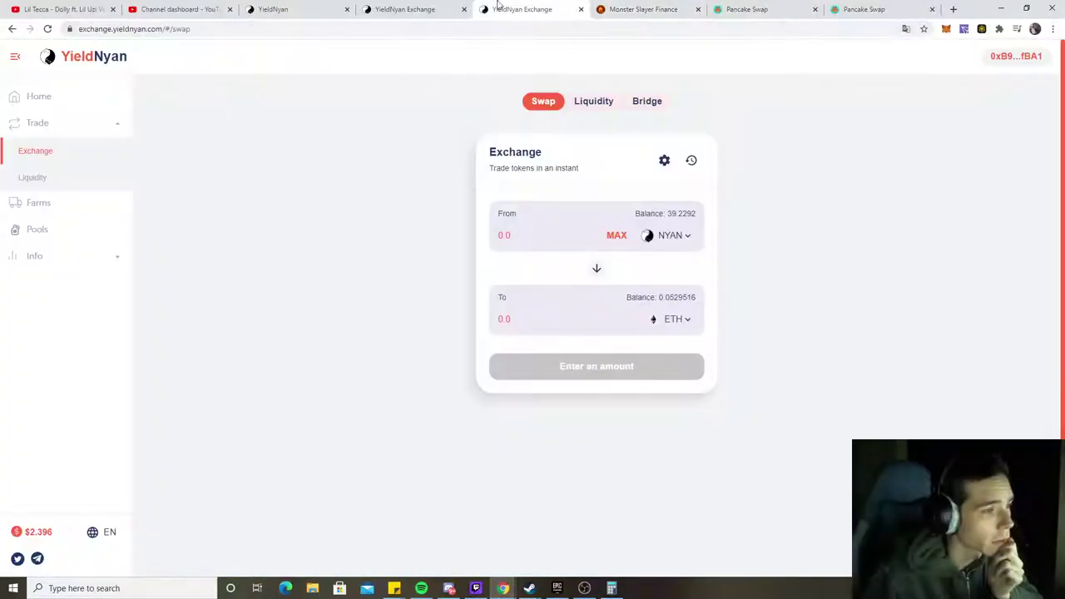
{"action": "left_click", "coordinate": [446, 7]}
{"action": "left_click", "coordinate": [337, 6]}
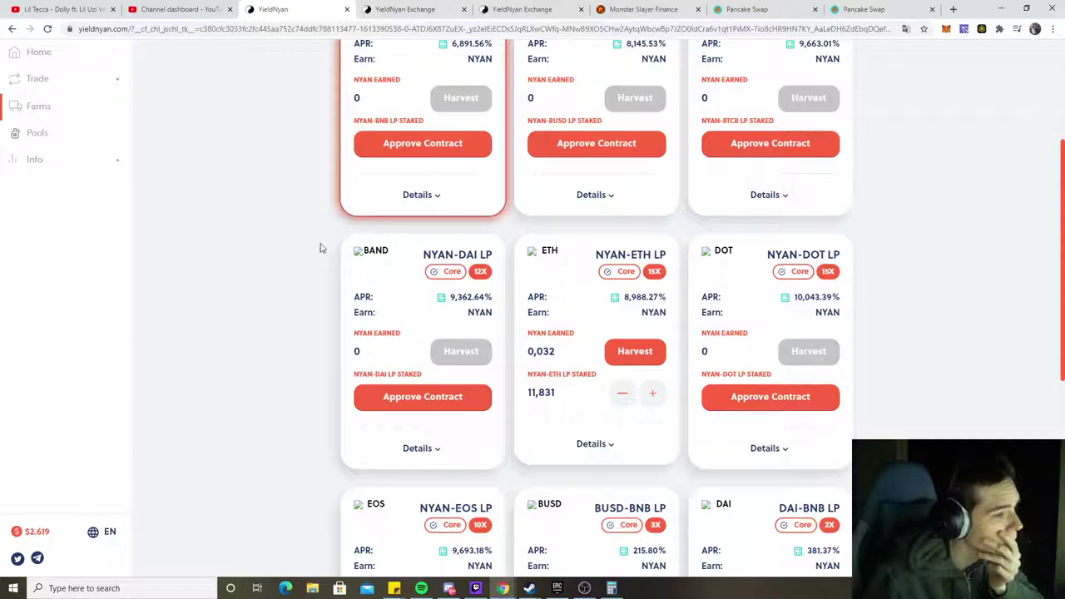
{"action": "scroll", "coordinate": [321, 247], "scroll_direction": "up", "scroll_amount": 3}
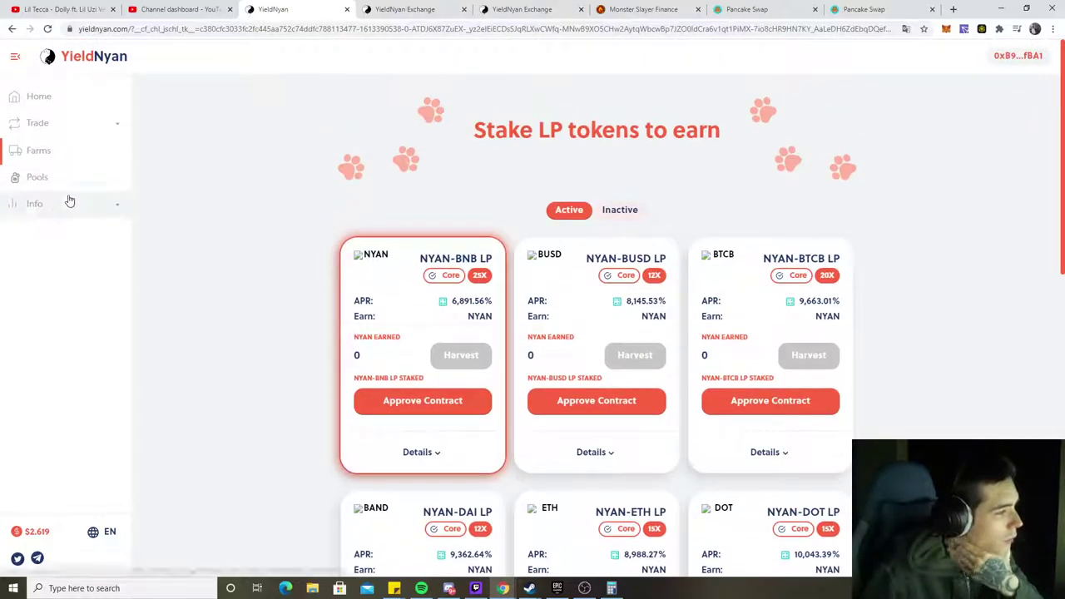
Deposit the full 2.4999 NYAN into the CATNIP NYAN Pool, approving in MetaMask; 13.720 now staked
{"action": "left_click", "coordinate": [62, 177]}
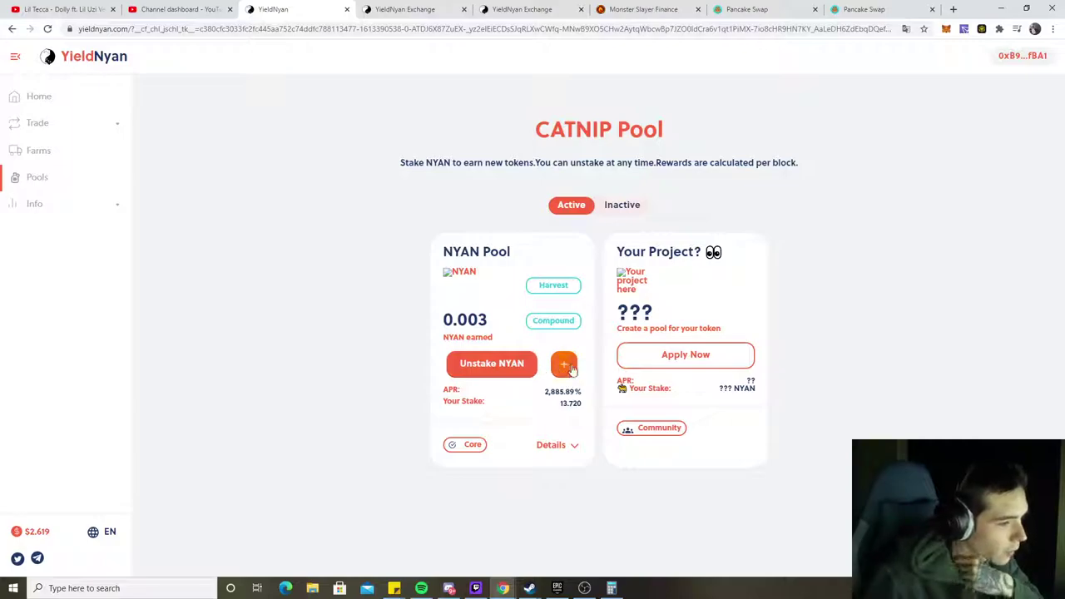
{"action": "left_click", "coordinate": [569, 366]}
{"action": "left_click", "coordinate": [615, 313]}
{"action": "left_click", "coordinate": [592, 360]}
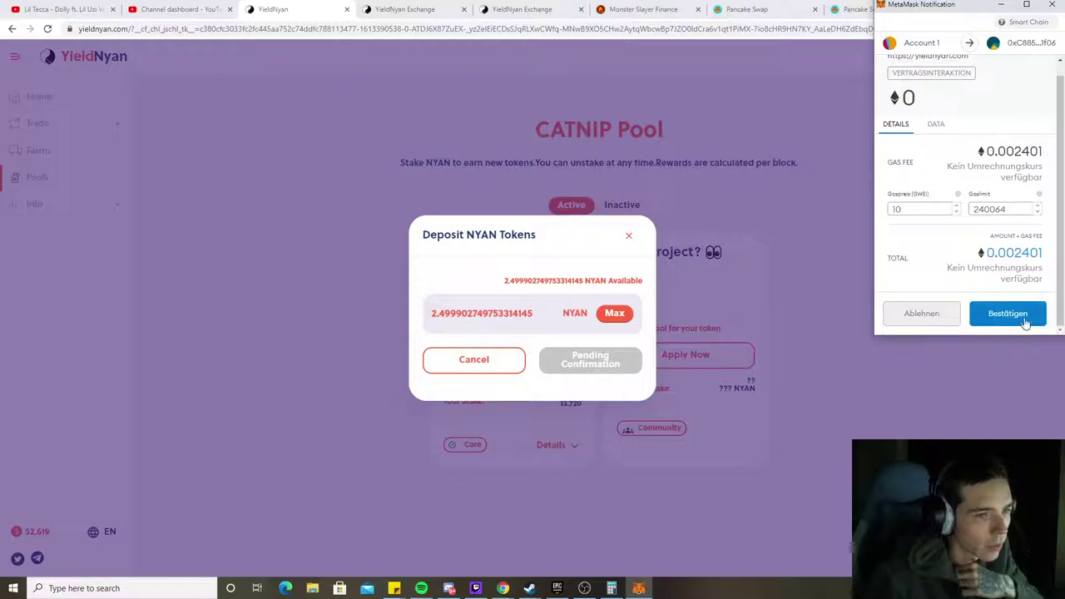
{"action": "left_click", "coordinate": [1025, 319]}
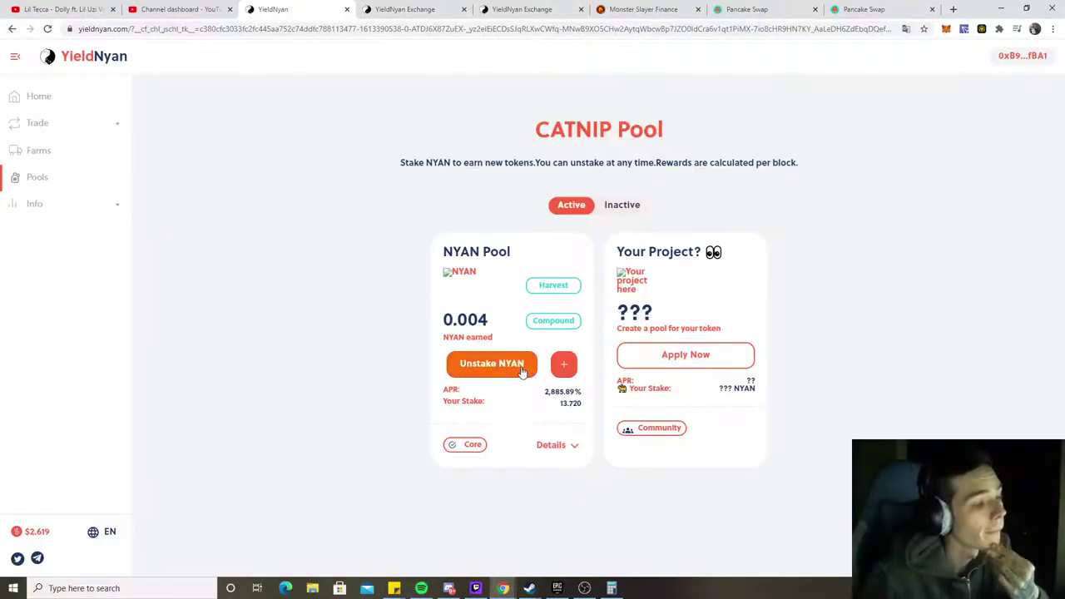
{"action": "left_click_drag", "start_coordinate": [582, 404], "coordinate": [558, 407]}
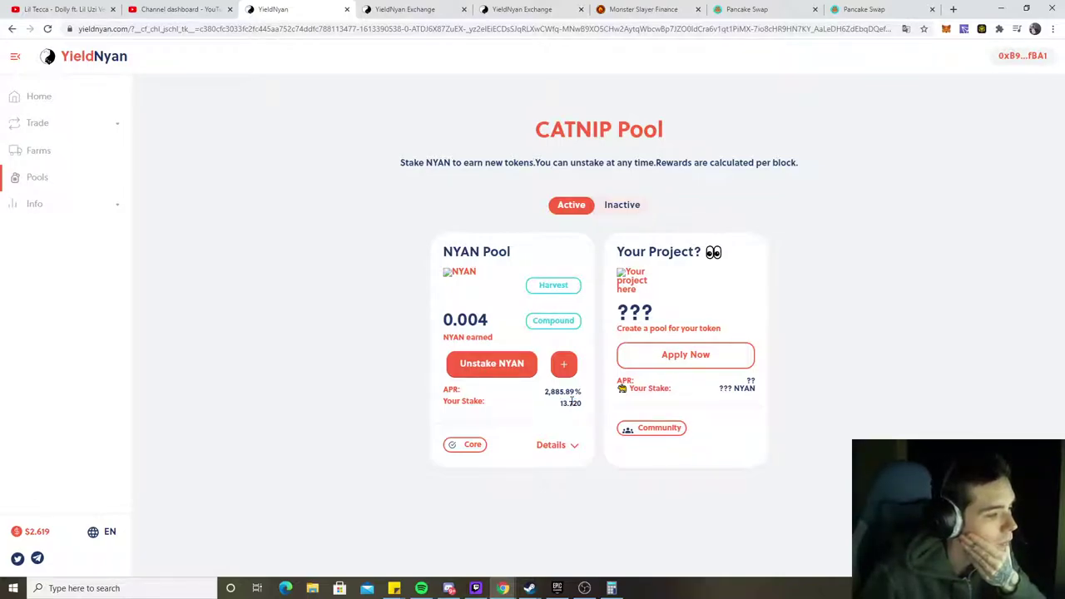
Review the NYAN-ETH farm's ROI estimates (24.47% per day) from the farms list
{"action": "left_click", "coordinate": [73, 155]}
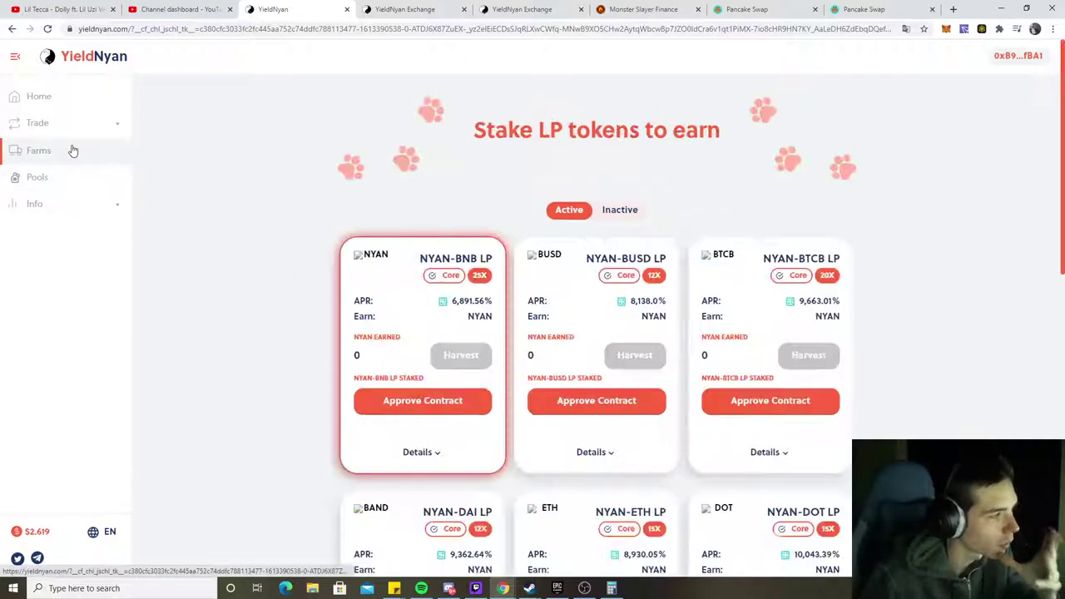
{"action": "scroll", "coordinate": [536, 391], "scroll_direction": "down", "scroll_amount": 3}
{"action": "scroll", "coordinate": [537, 391], "scroll_direction": "down", "scroll_amount": 2}
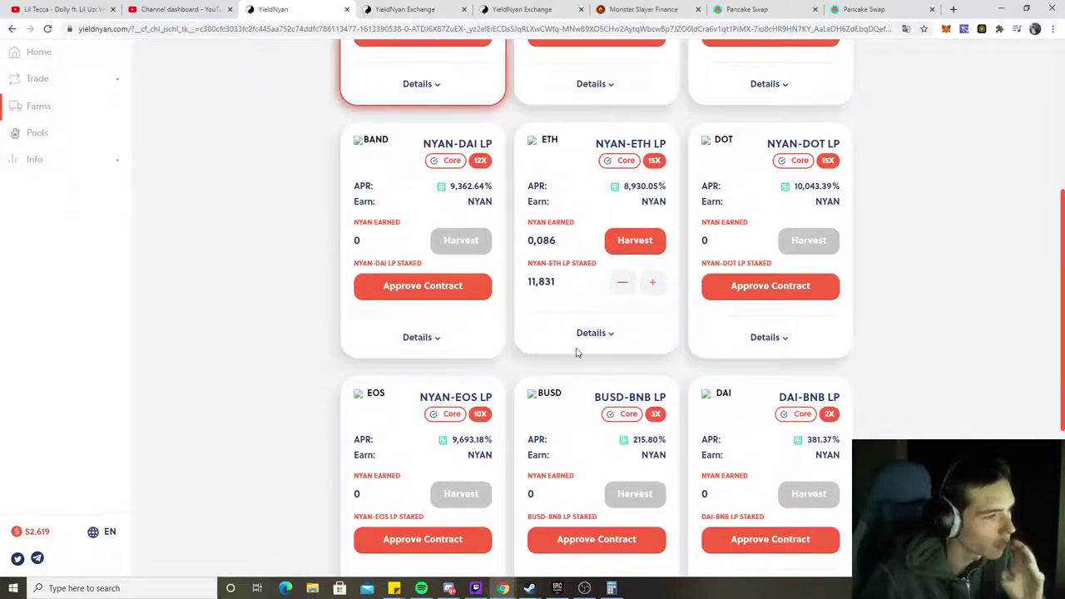
{"action": "left_click", "coordinate": [615, 187]}
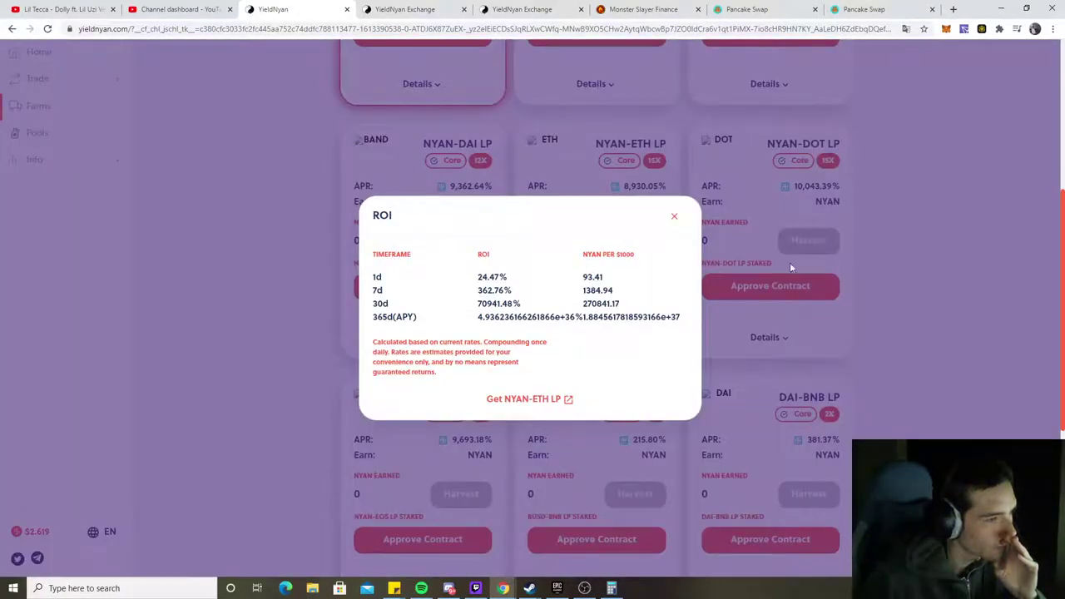
{"action": "left_click", "coordinate": [790, 267]}
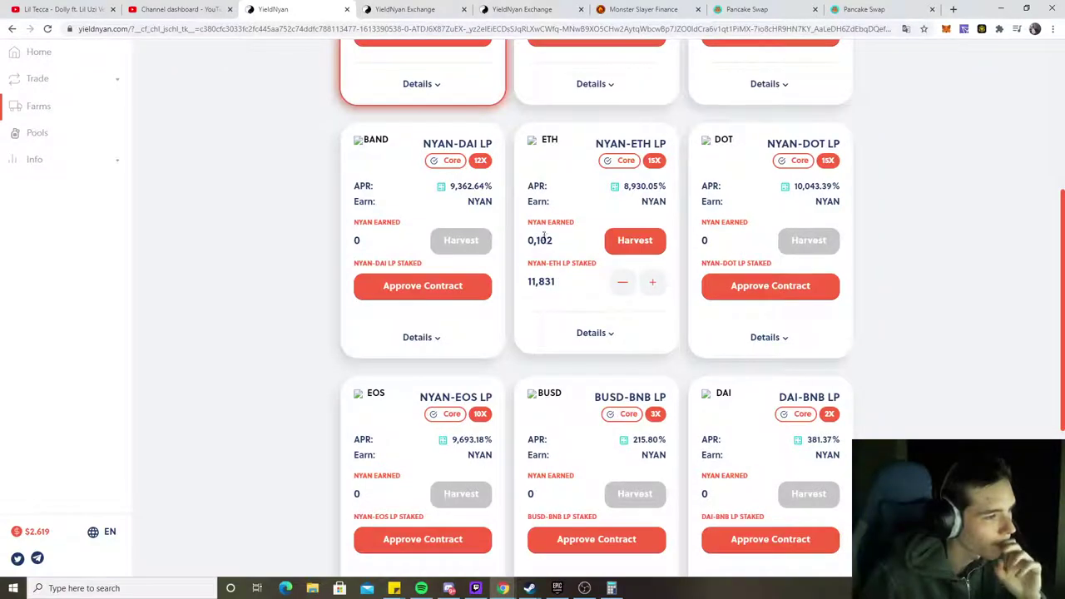
{"action": "left_click", "coordinate": [615, 8]}
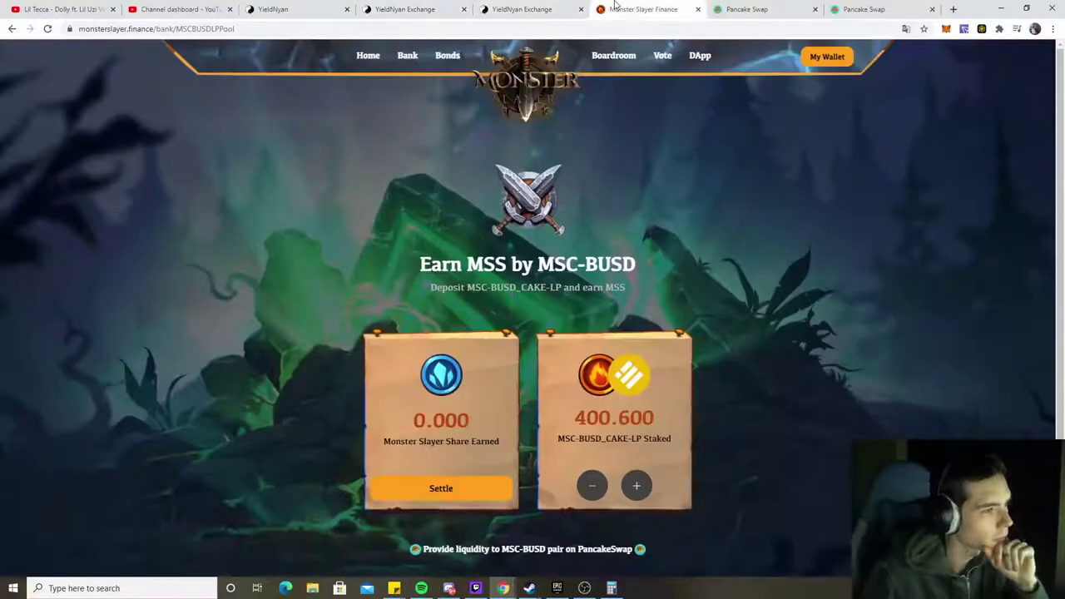
Expand PancakeSwap's MSC/BUSD position, showing 0.384946 MSC and 2.72431 BUSD pooled
{"action": "left_click", "coordinate": [529, 6]}
{"action": "left_click", "coordinate": [414, 8]}
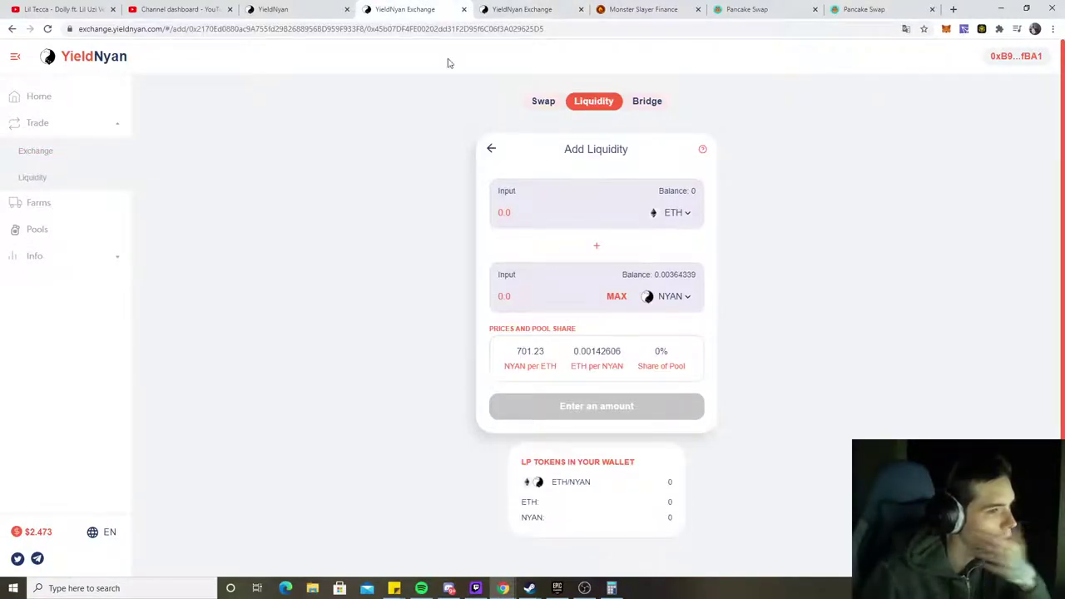
{"action": "left_click", "coordinate": [337, 9]}
{"action": "scroll", "coordinate": [400, 125], "scroll_direction": "up", "scroll_amount": 5}
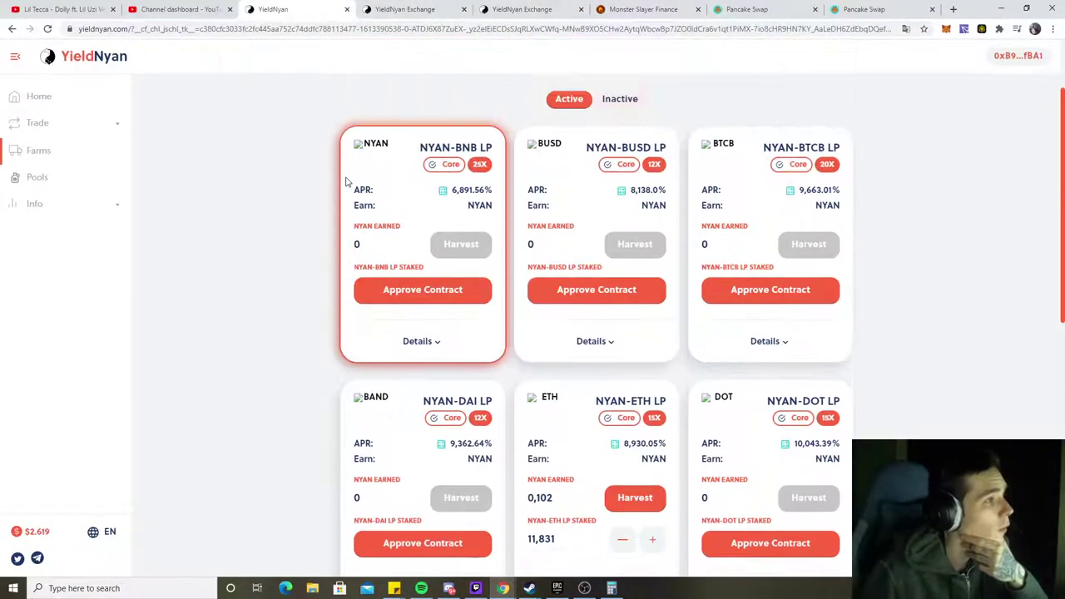
{"action": "left_click", "coordinate": [645, 9]}
{"action": "left_click", "coordinate": [549, 9]}
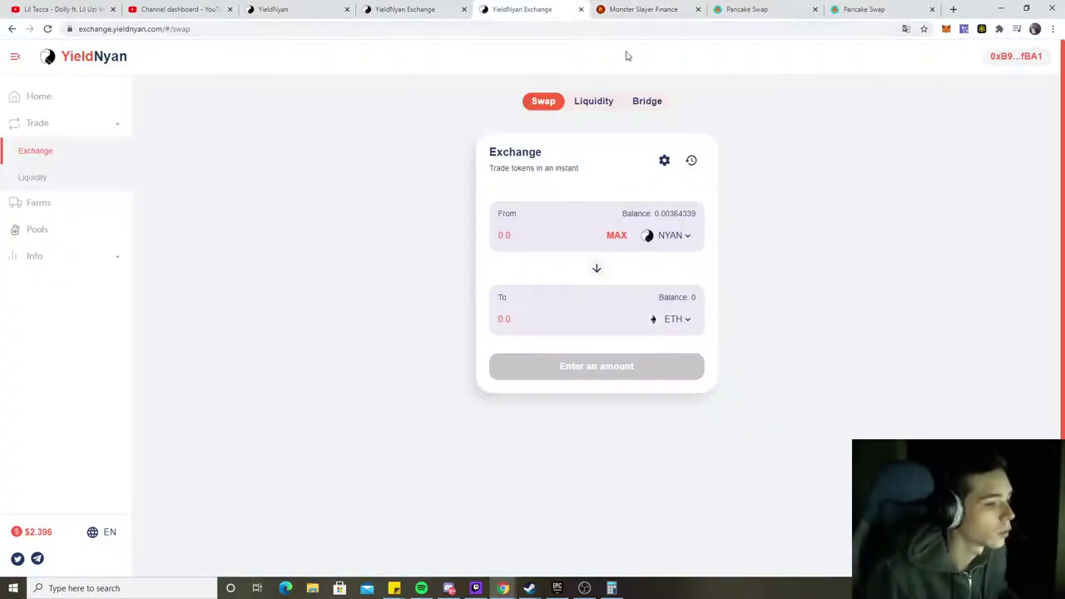
{"action": "left_click", "coordinate": [865, 10]}
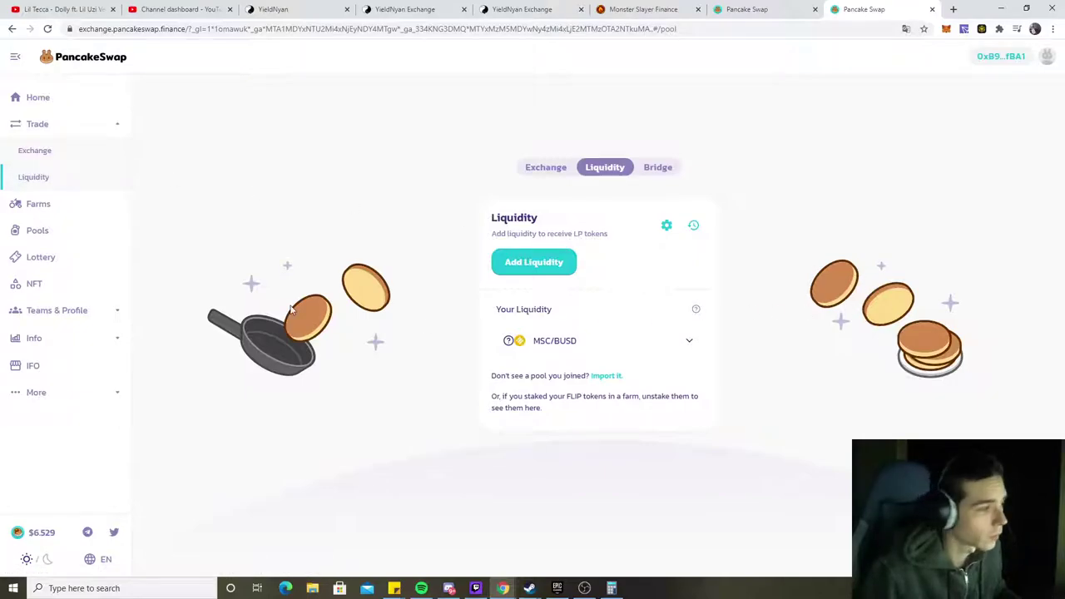
{"action": "left_click", "coordinate": [649, 351]}
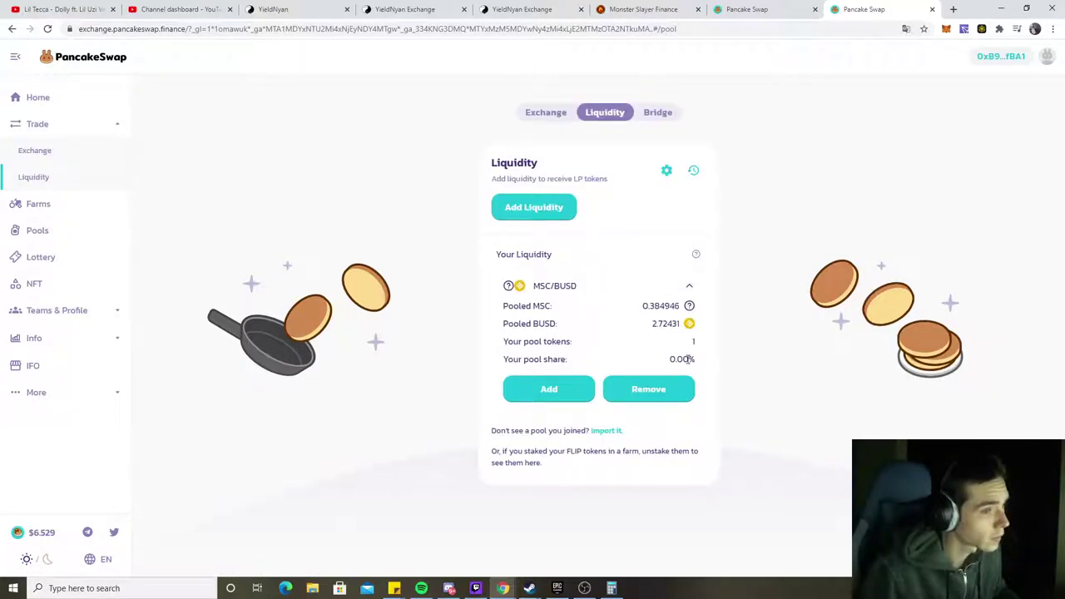
Load bao.finance in a new tab and unlock TronLink with the wallet password
{"action": "left_click", "coordinate": [954, 9]}
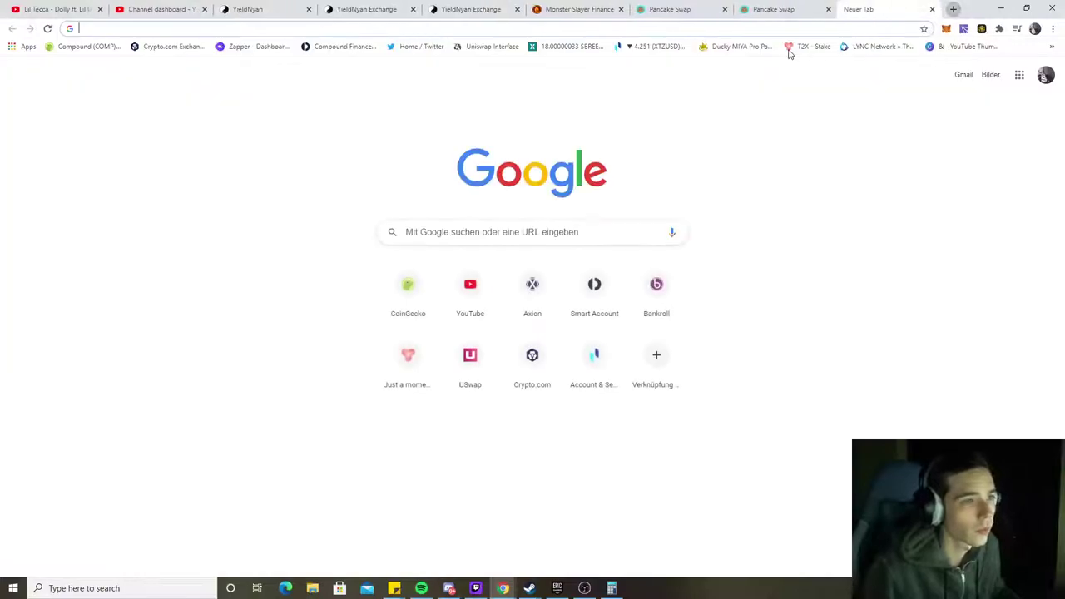
{"action": "type", "text": "bao"}
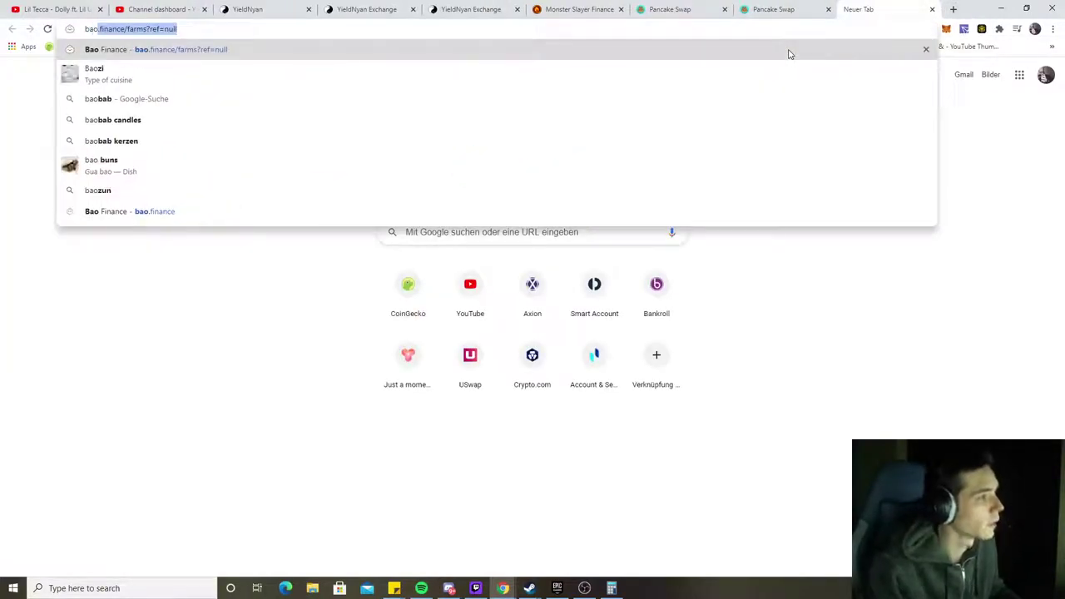
{"action": "key", "text": "Return"}
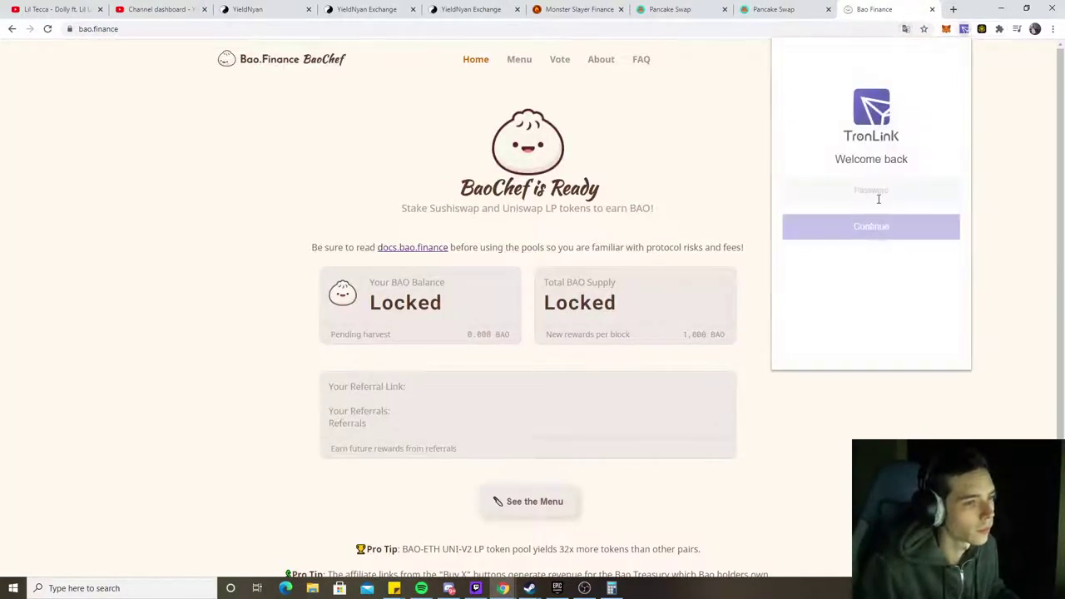
{"action": "type", "text": "********"}
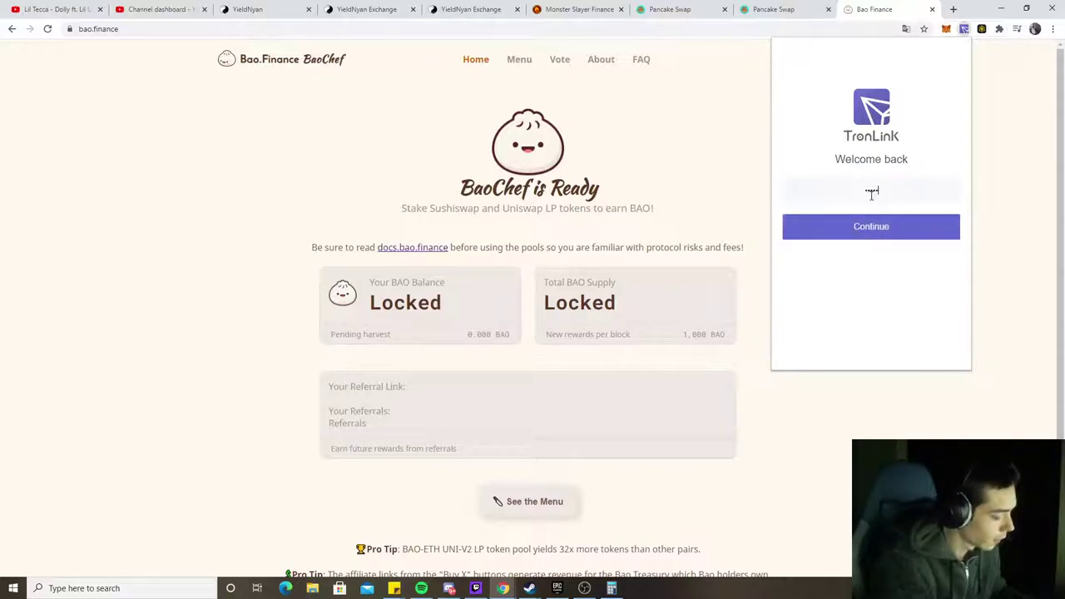
{"action": "key", "text": "Return"}
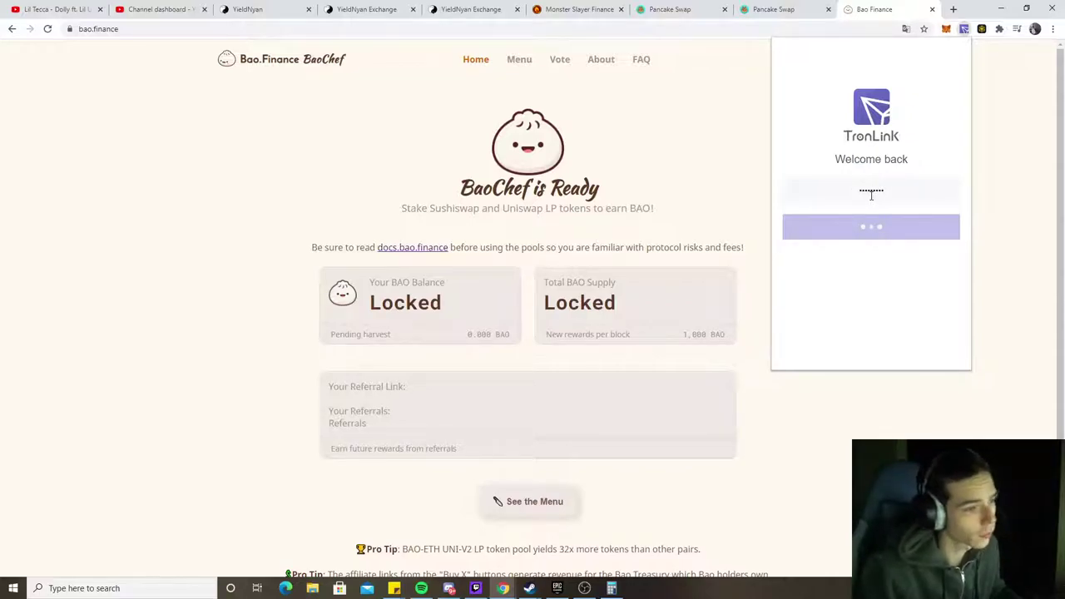
{"action": "left_click", "coordinate": [762, 172]}
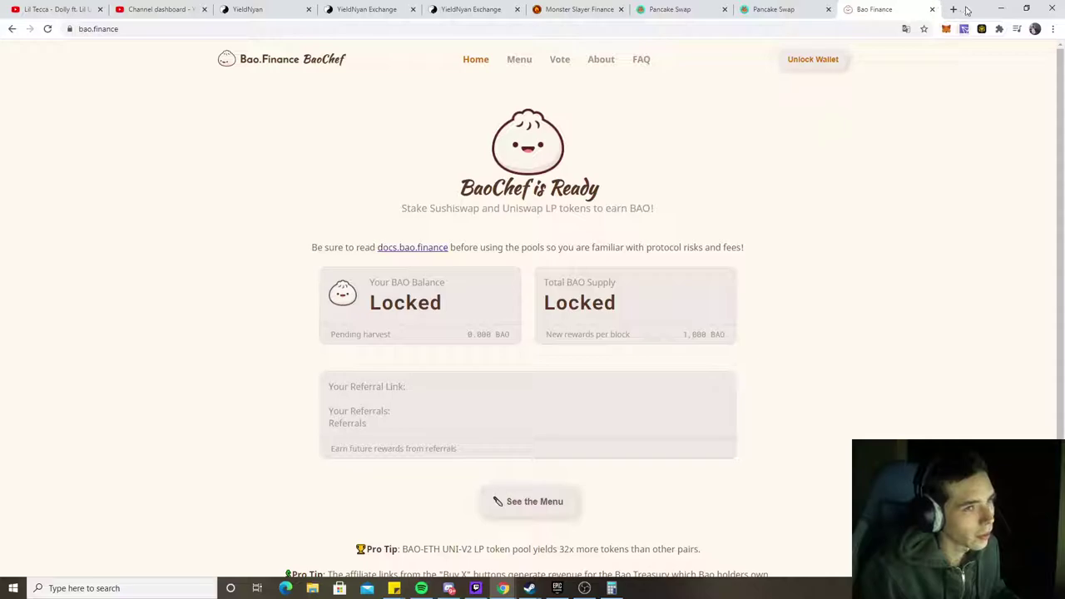
Open bankroll.network in a new tab and go to its Flow page
{"action": "left_click", "coordinate": [954, 9]}
{"action": "type", "text": "bank"}
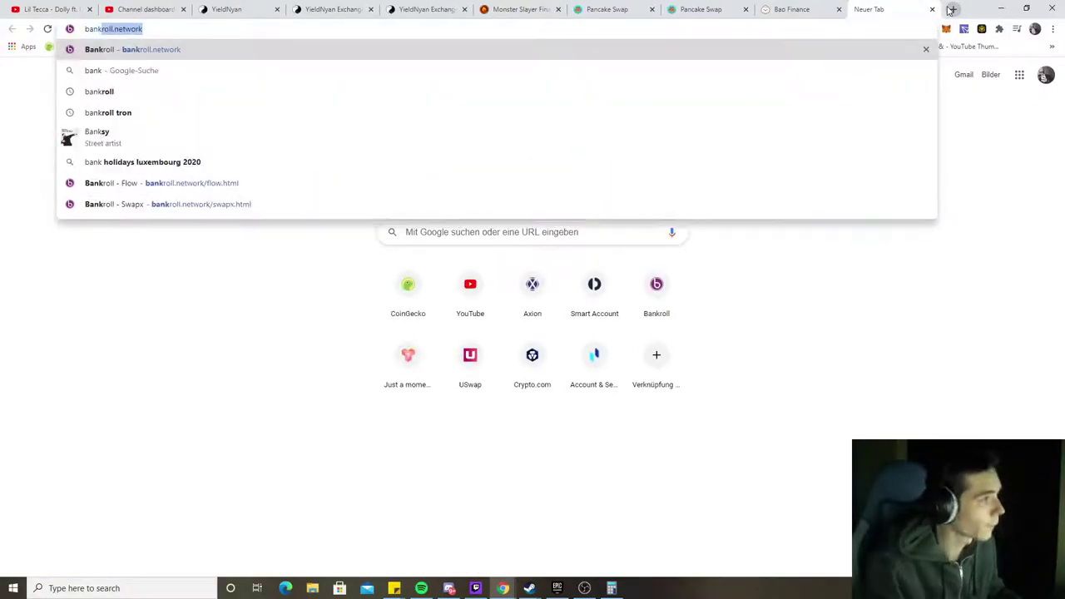
{"action": "key", "text": "Return"}
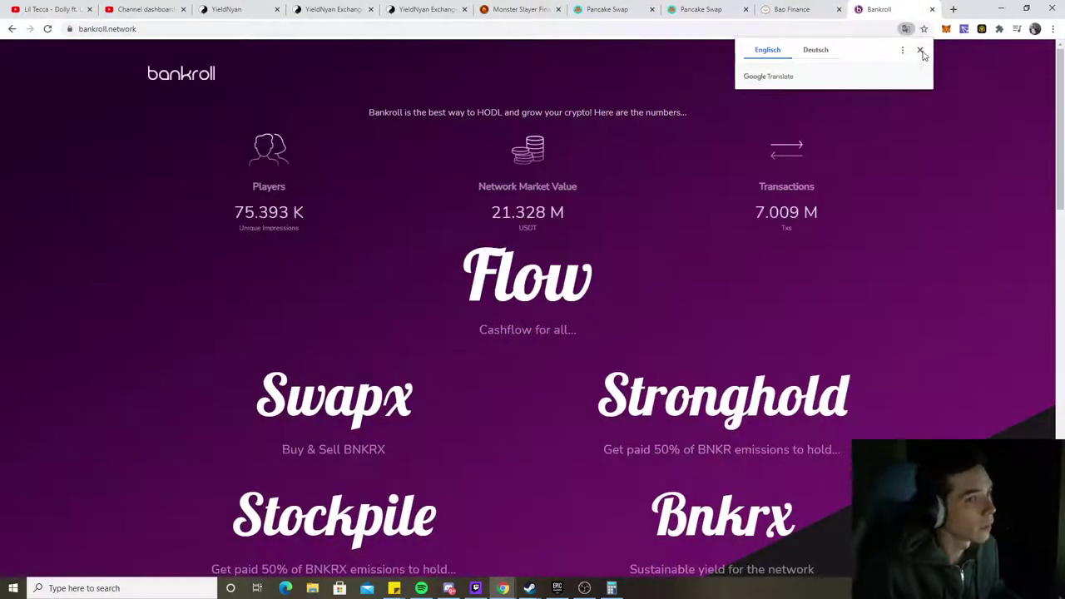
{"action": "left_click", "coordinate": [920, 52]}
{"action": "scroll", "coordinate": [603, 264], "scroll_direction": "down", "scroll_amount": 3}
{"action": "scroll", "coordinate": [568, 255], "scroll_direction": "up", "scroll_amount": 2}
{"action": "left_click", "coordinate": [491, 247]}
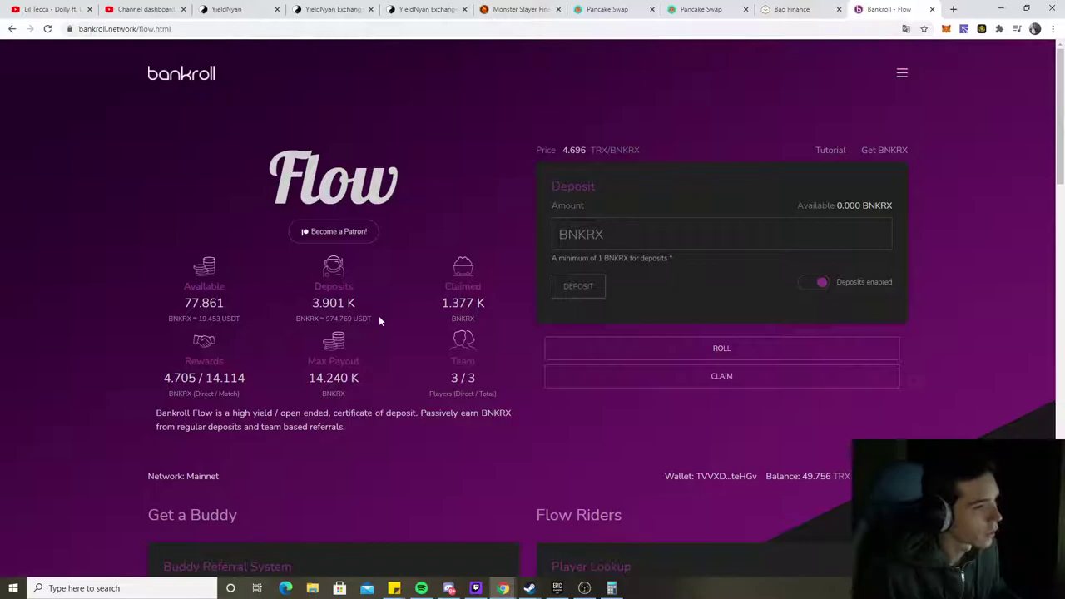
Roll the available BNKRX into deposits via TronLink, raising deposits to 3.998 K
{"action": "left_click", "coordinate": [674, 350]}
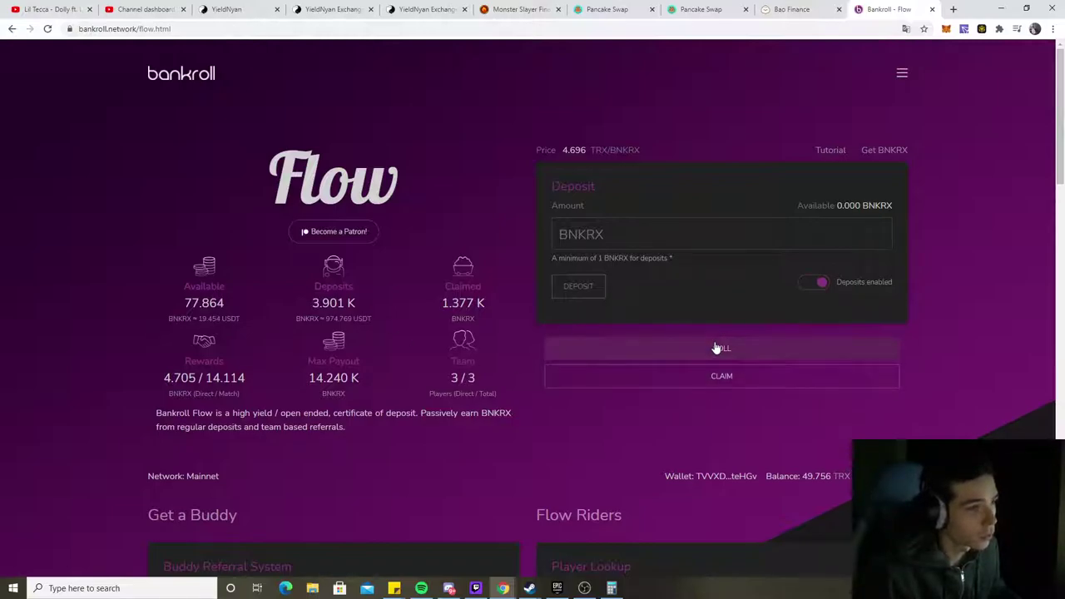
{"action": "left_click", "coordinate": [964, 29]}
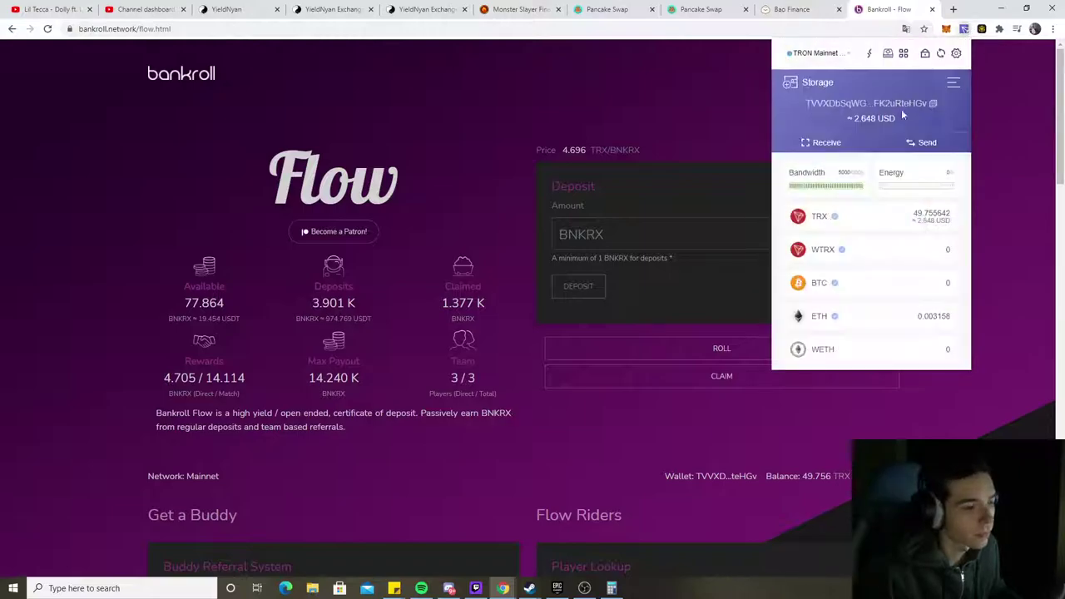
{"action": "scroll", "coordinate": [868, 292], "scroll_direction": "down", "scroll_amount": 6}
{"action": "scroll", "coordinate": [868, 295], "scroll_direction": "down", "scroll_amount": 8}
{"action": "left_click", "coordinate": [663, 312]}
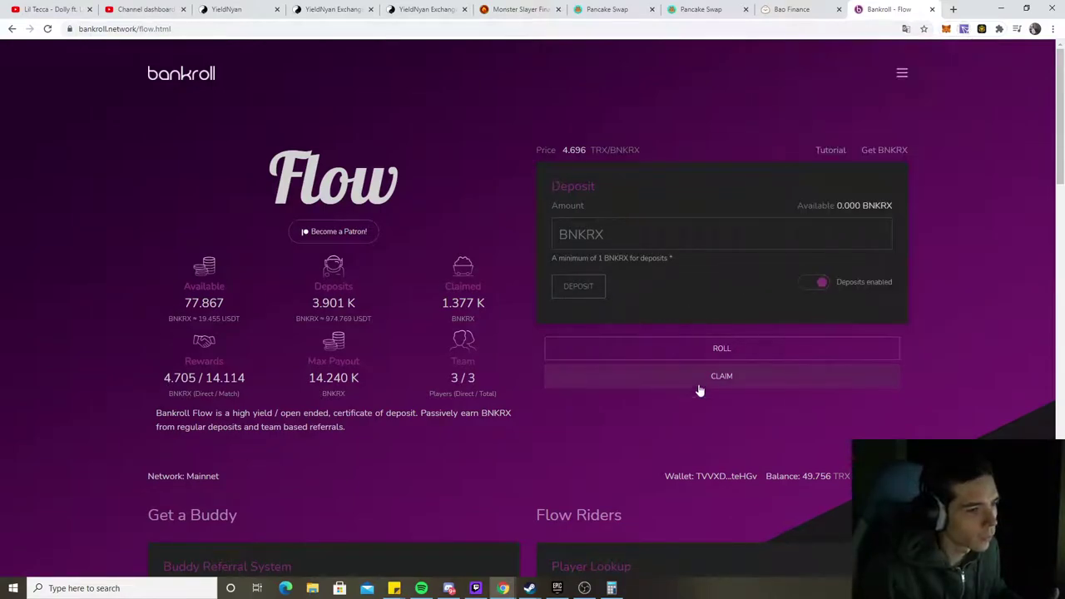
{"action": "left_click", "coordinate": [713, 352]}
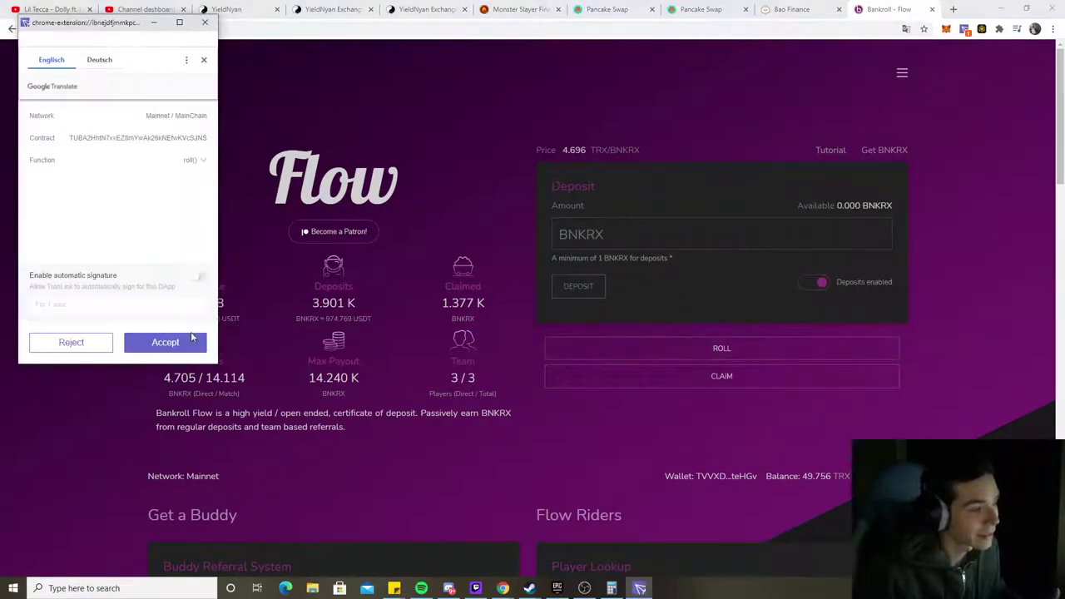
{"action": "left_click", "coordinate": [189, 344]}
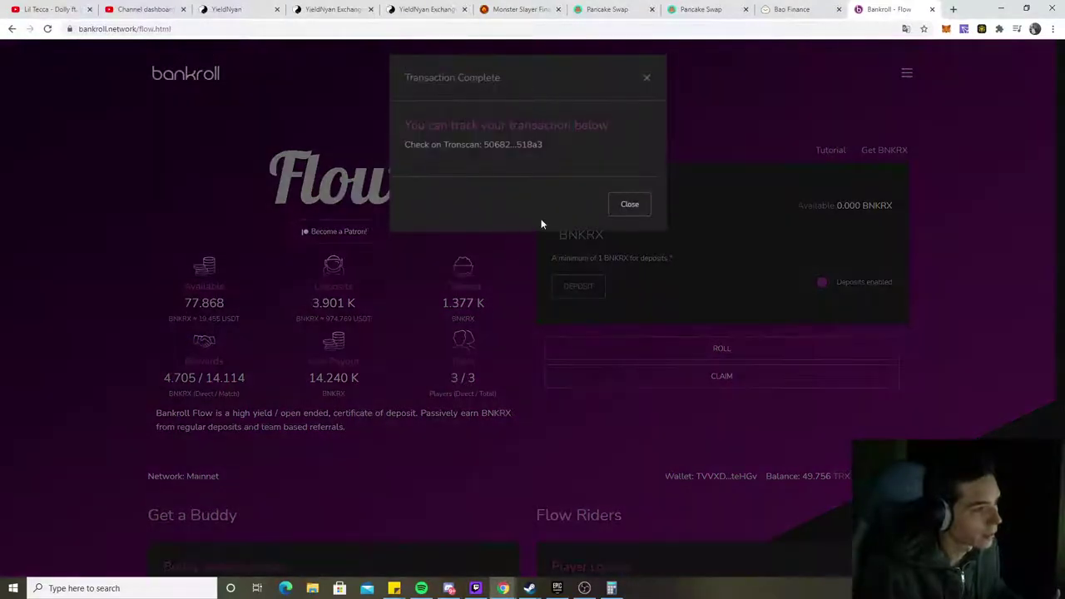
{"action": "left_click", "coordinate": [627, 213]}
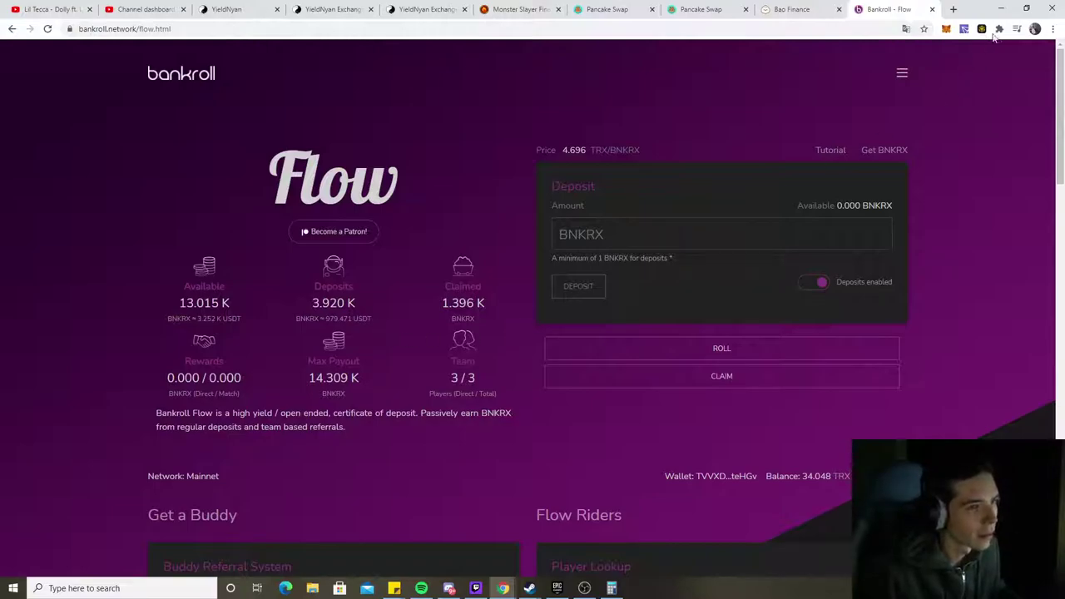
{"action": "left_click", "coordinate": [963, 28]}
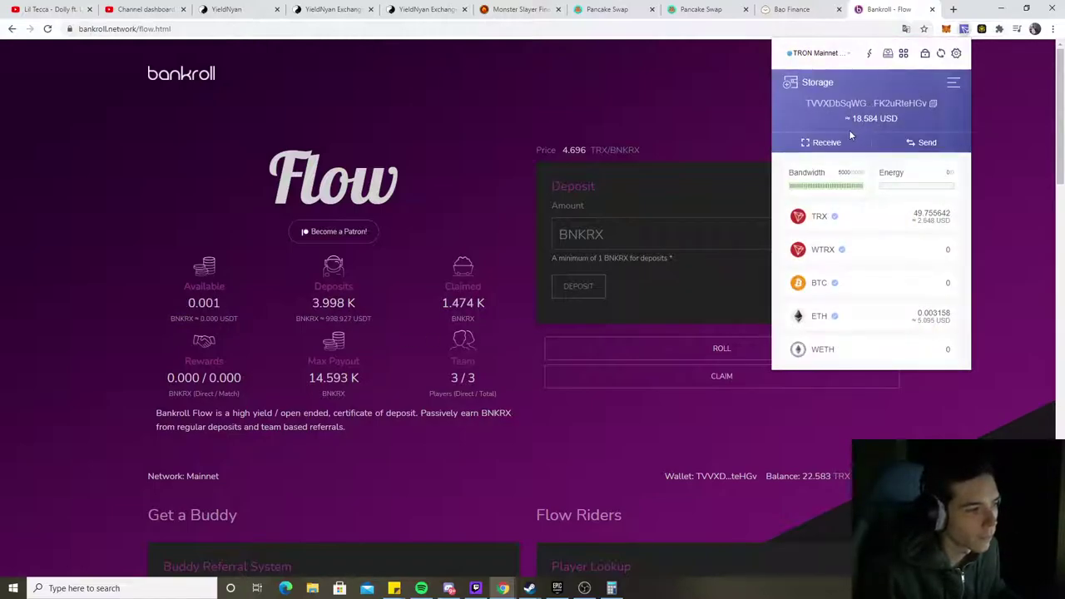
Switch TronLink to the 2asd account and roll its available BNKRX
{"action": "left_click", "coordinate": [796, 88]}
{"action": "left_click", "coordinate": [835, 214]}
{"action": "left_click", "coordinate": [479, 302]}
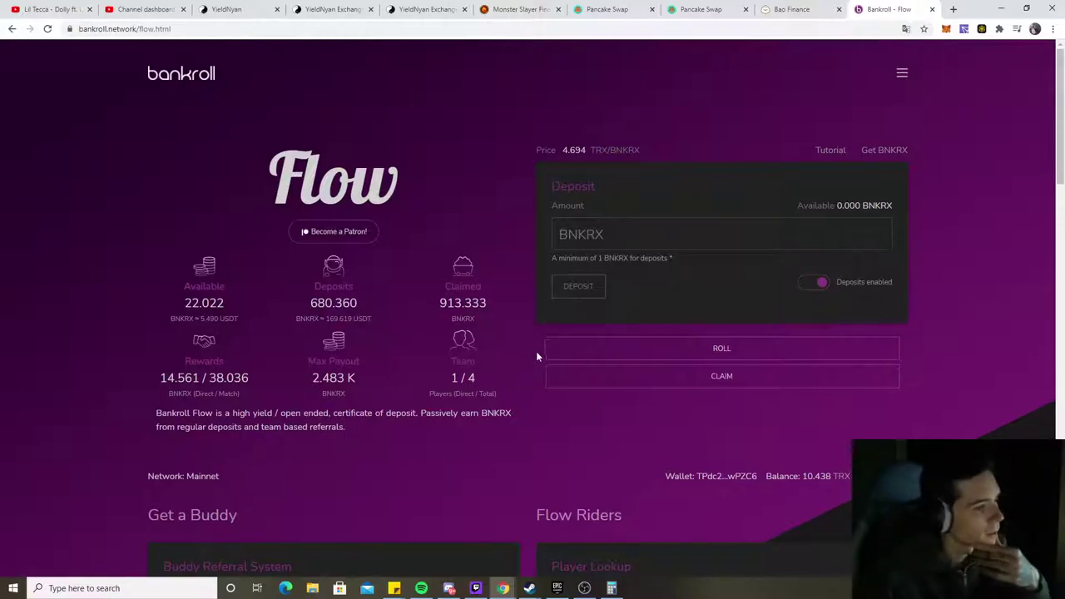
{"action": "left_click", "coordinate": [671, 354]}
{"action": "left_click", "coordinate": [184, 339]}
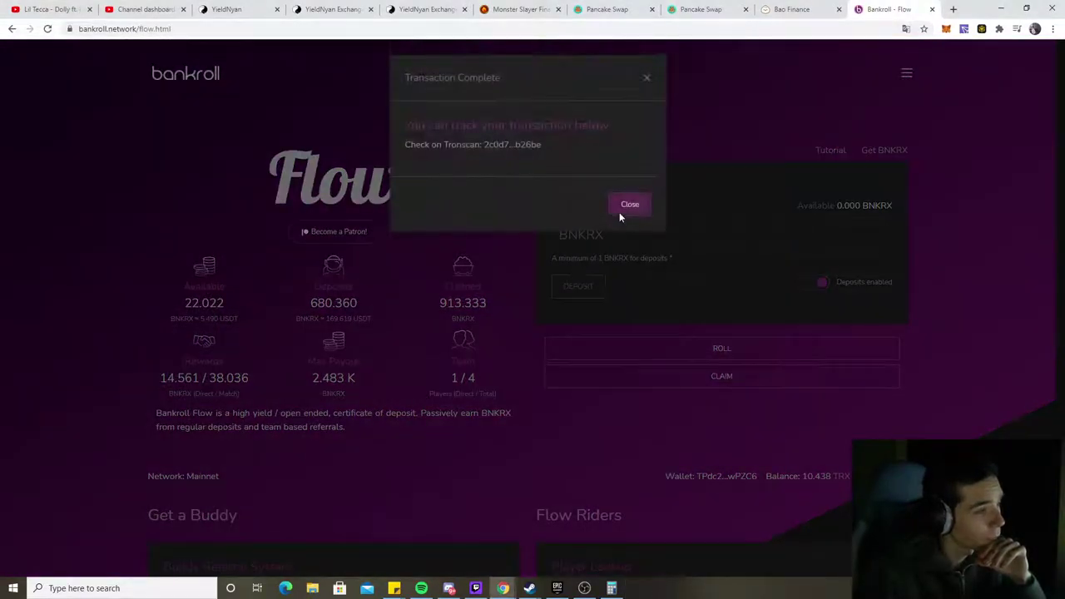
{"action": "left_click", "coordinate": [625, 202]}
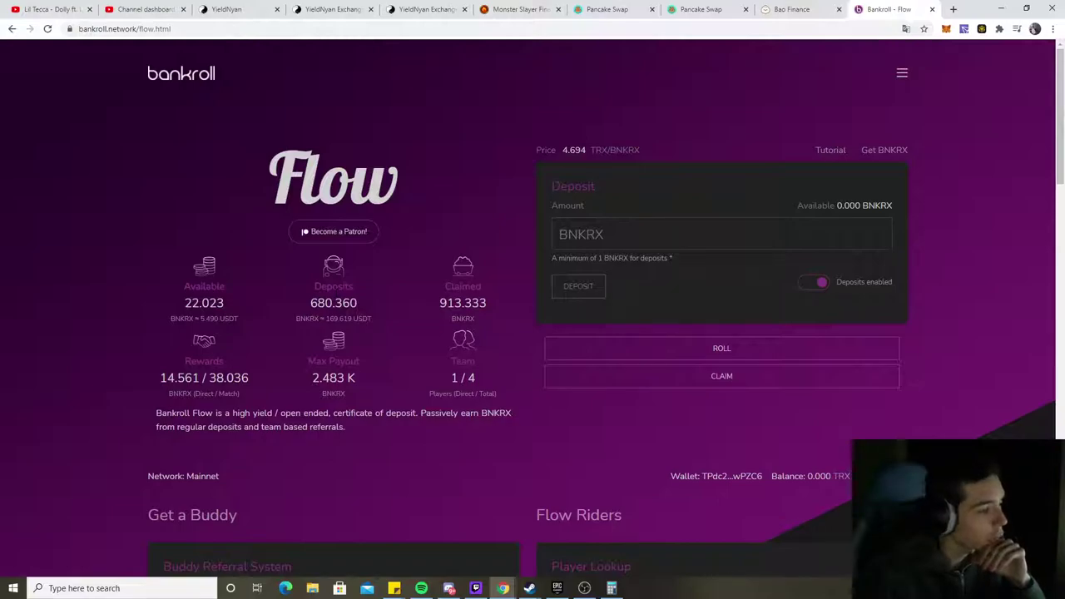
Switch TronLink back to the Storage account and refresh its balances, showing 22.583 TRX
{"action": "left_click", "coordinate": [965, 29]}
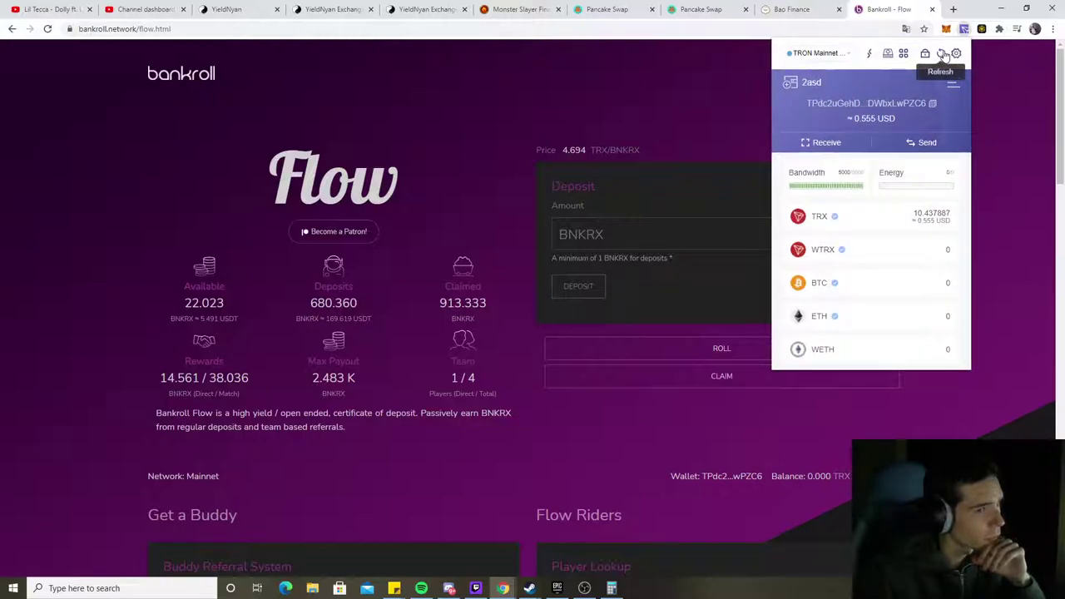
{"action": "left_click", "coordinate": [944, 55]}
{"action": "left_click", "coordinate": [794, 82]}
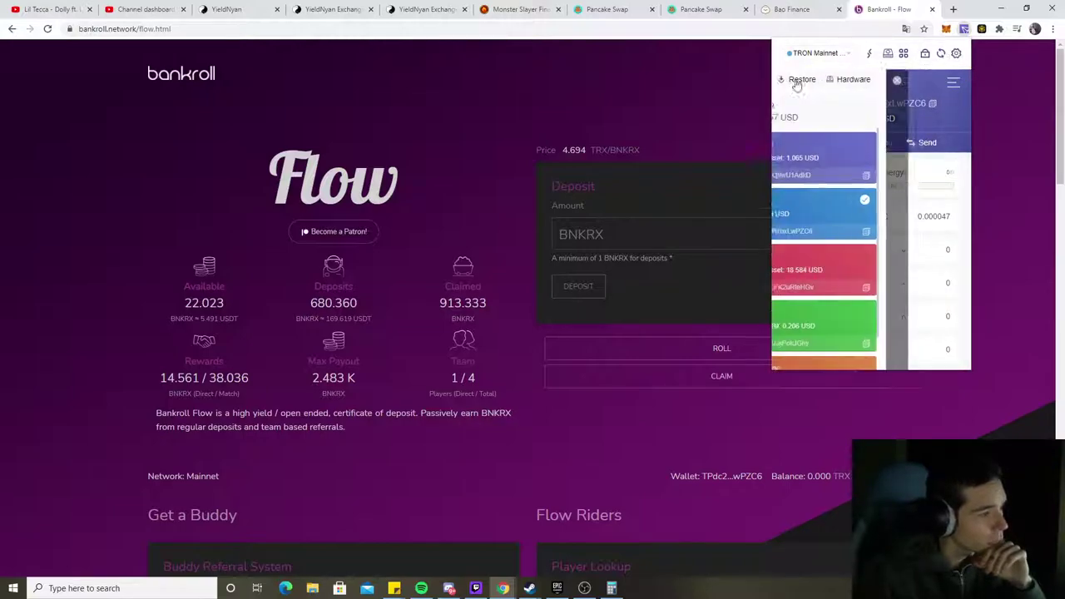
{"action": "left_click", "coordinate": [820, 289]}
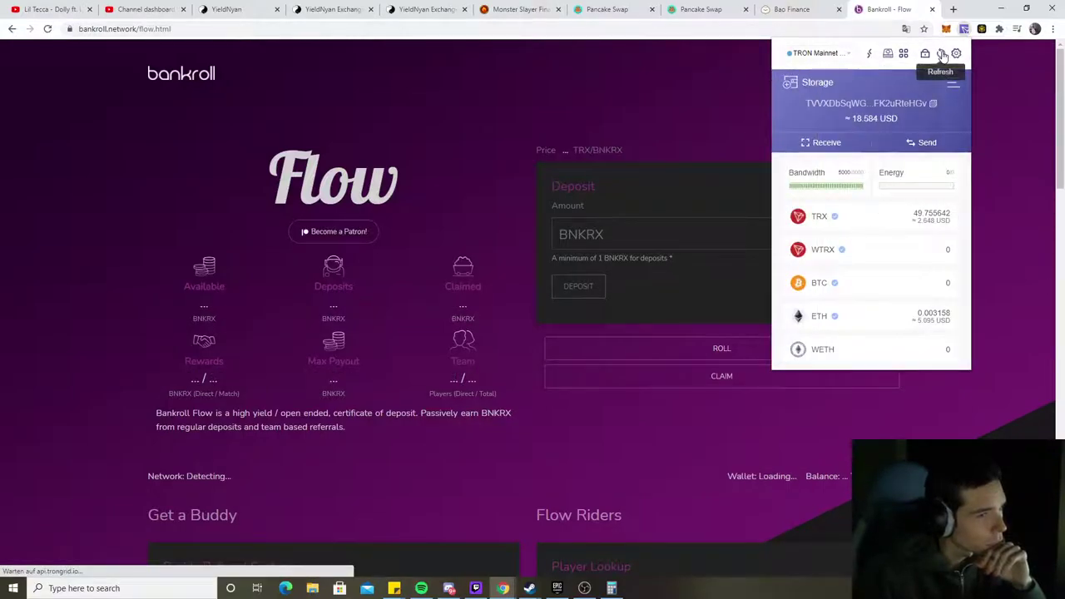
{"action": "left_click", "coordinate": [943, 55]}
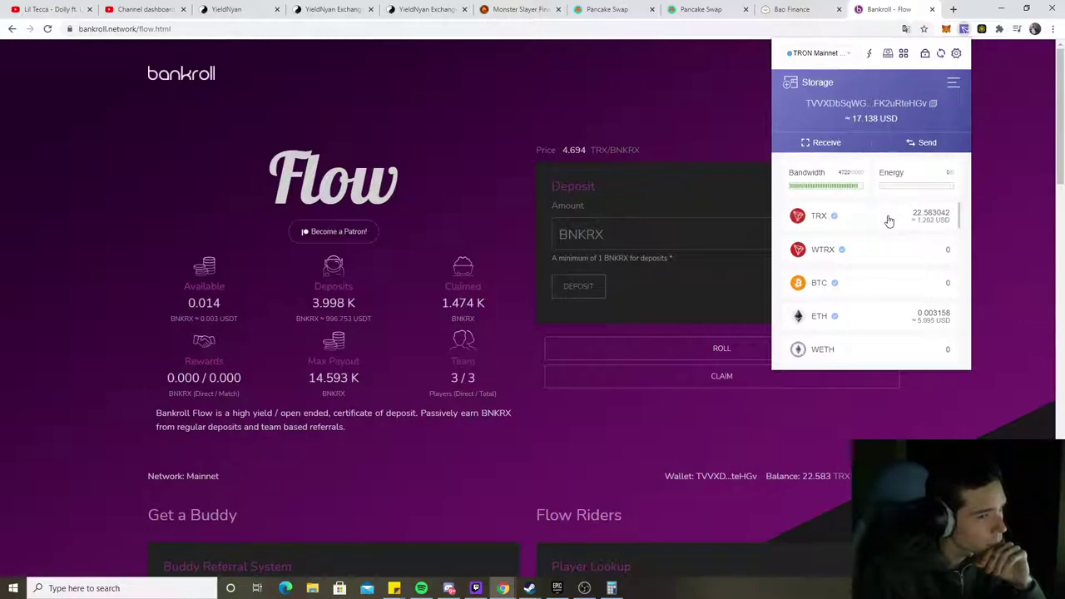
{"action": "scroll", "coordinate": [883, 221], "scroll_direction": "down", "scroll_amount": 3}
{"action": "scroll", "coordinate": [882, 223], "scroll_direction": "up", "scroll_amount": 4}
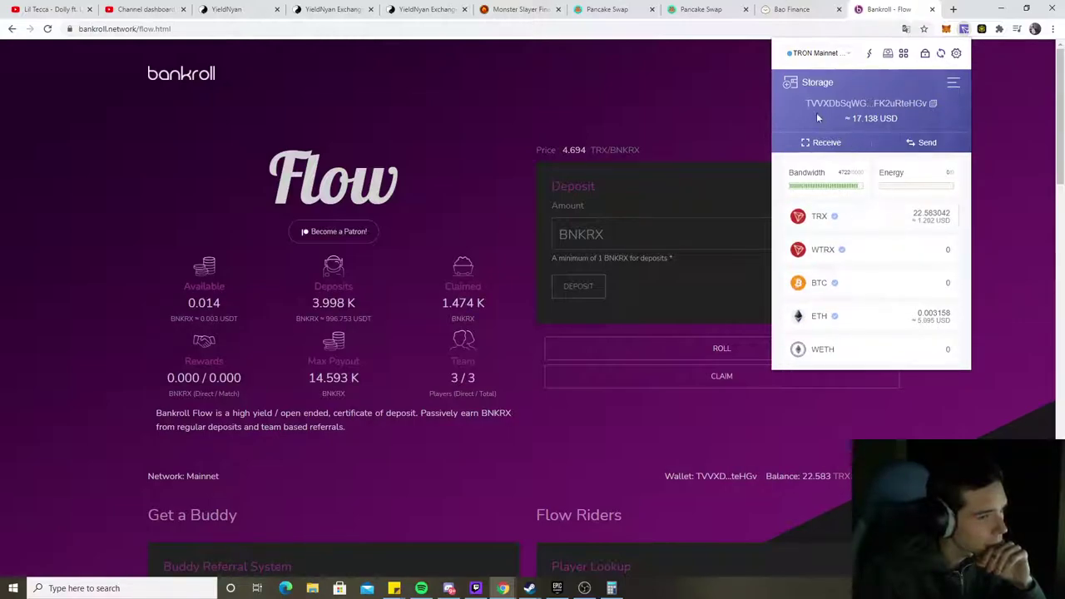
Send 18 TRX from the Storage account to the second account's copied address
{"action": "left_click", "coordinate": [792, 83]}
{"action": "left_click", "coordinate": [927, 233]}
{"action": "left_click", "coordinate": [856, 273]}
{"action": "left_click", "coordinate": [911, 152]}
{"action": "right_click", "coordinate": [819, 171]}
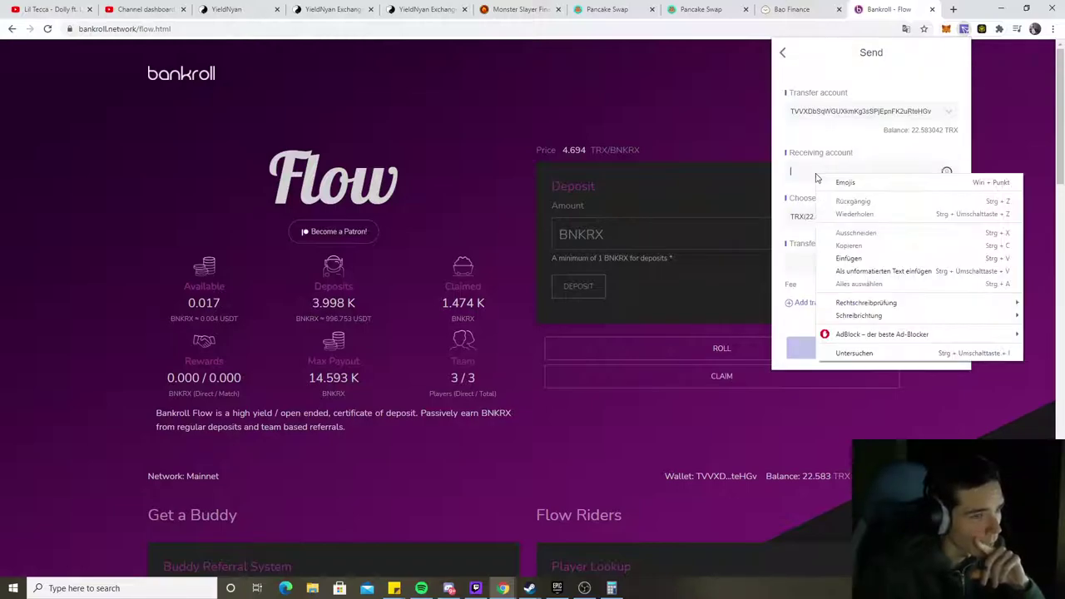
{"action": "left_click", "coordinate": [836, 254]}
{"action": "left_click", "coordinate": [791, 280]}
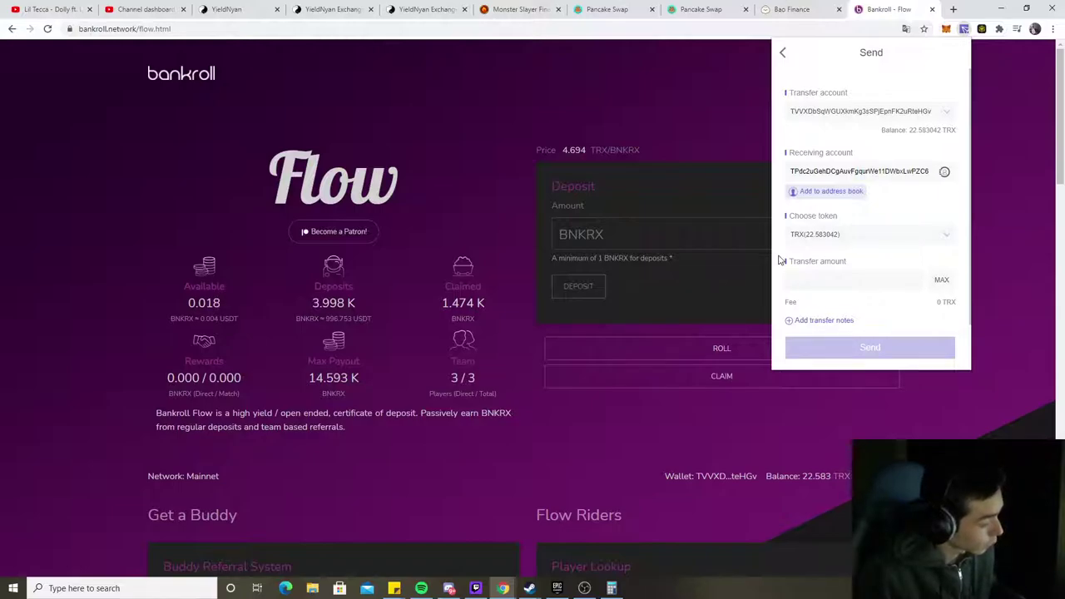
{"action": "type", "text": "18"}
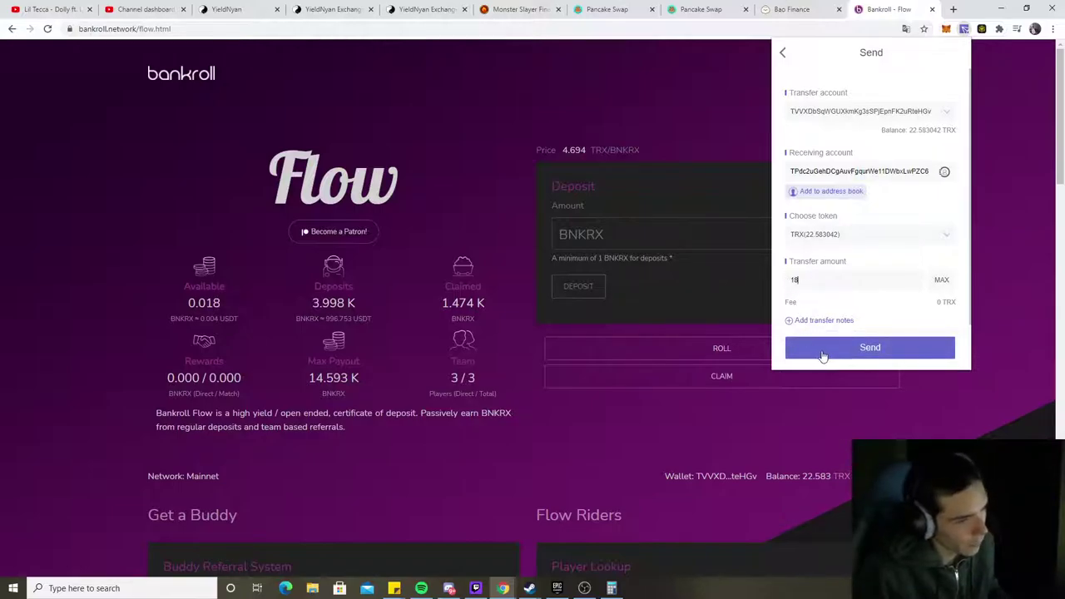
{"action": "left_click", "coordinate": [822, 356]}
{"action": "left_click", "coordinate": [941, 347]}
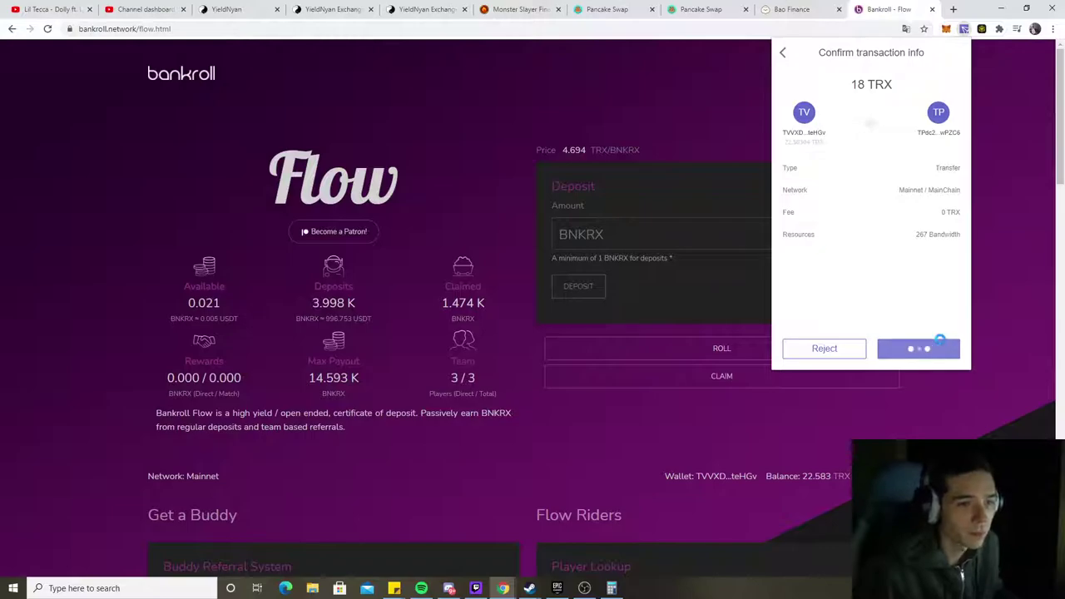
{"action": "left_click", "coordinate": [782, 55]}
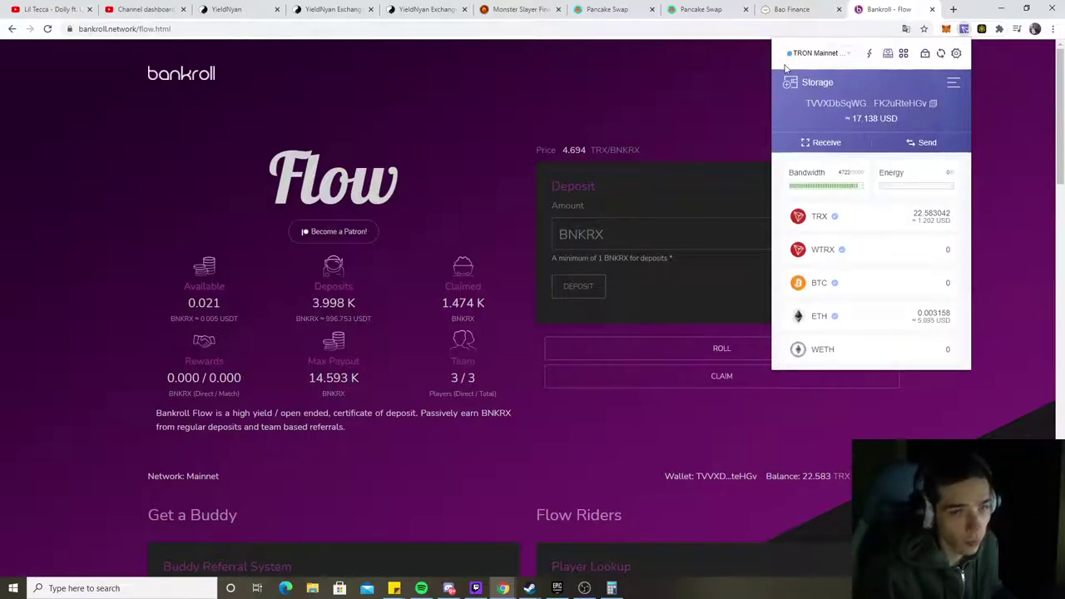
Switch TronLink to the second account and roll its BNKRX back into the deposit
{"action": "left_click", "coordinate": [789, 82]}
{"action": "left_click", "coordinate": [824, 221]}
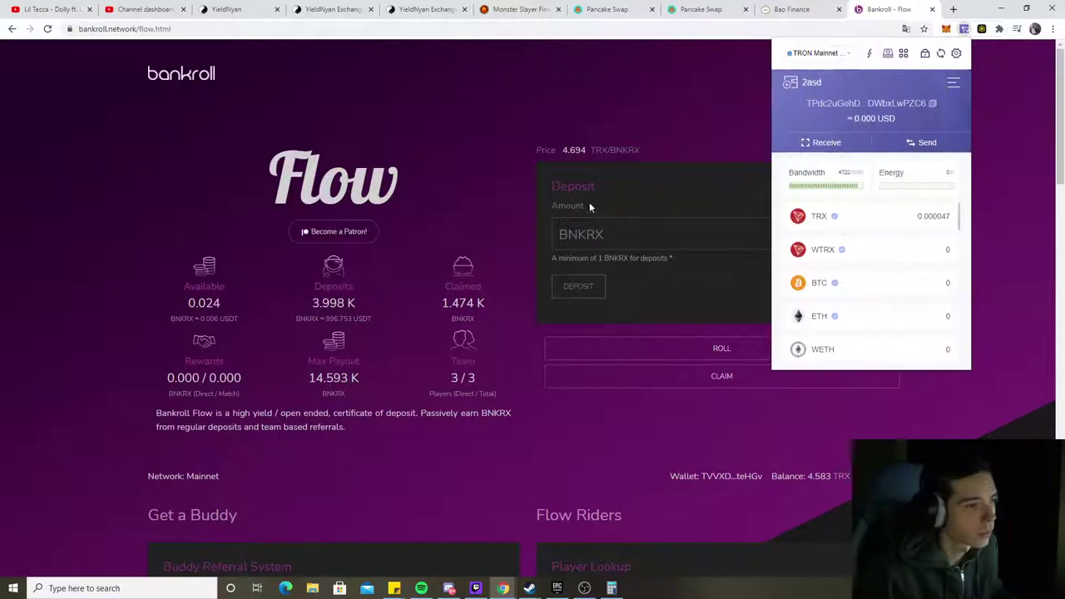
{"action": "left_click", "coordinate": [701, 169]}
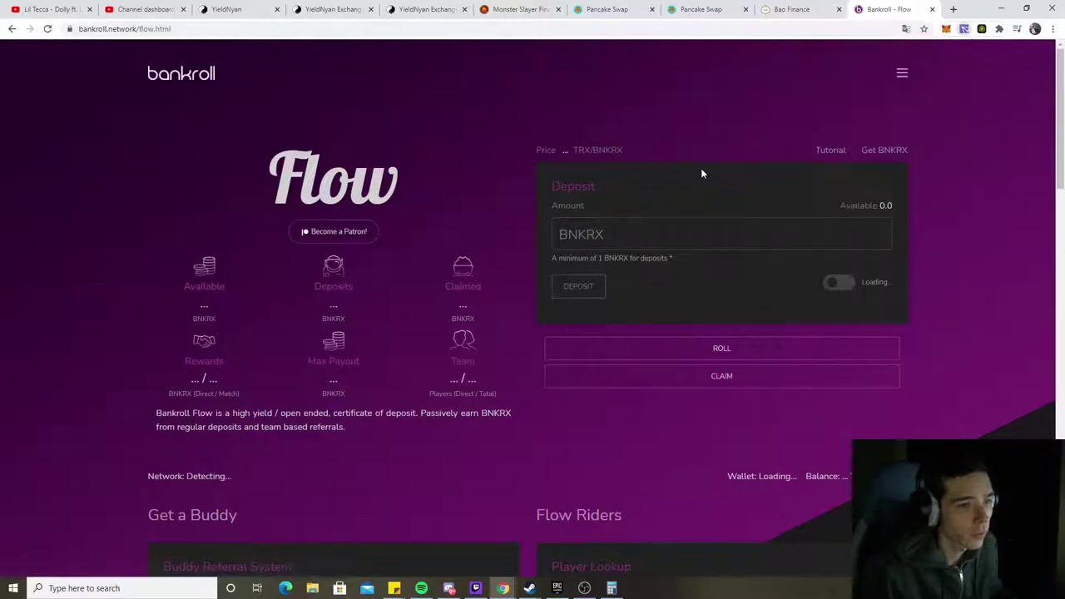
{"action": "left_click", "coordinate": [716, 349]}
{"action": "left_click", "coordinate": [164, 342]}
{"action": "left_click", "coordinate": [610, 202]}
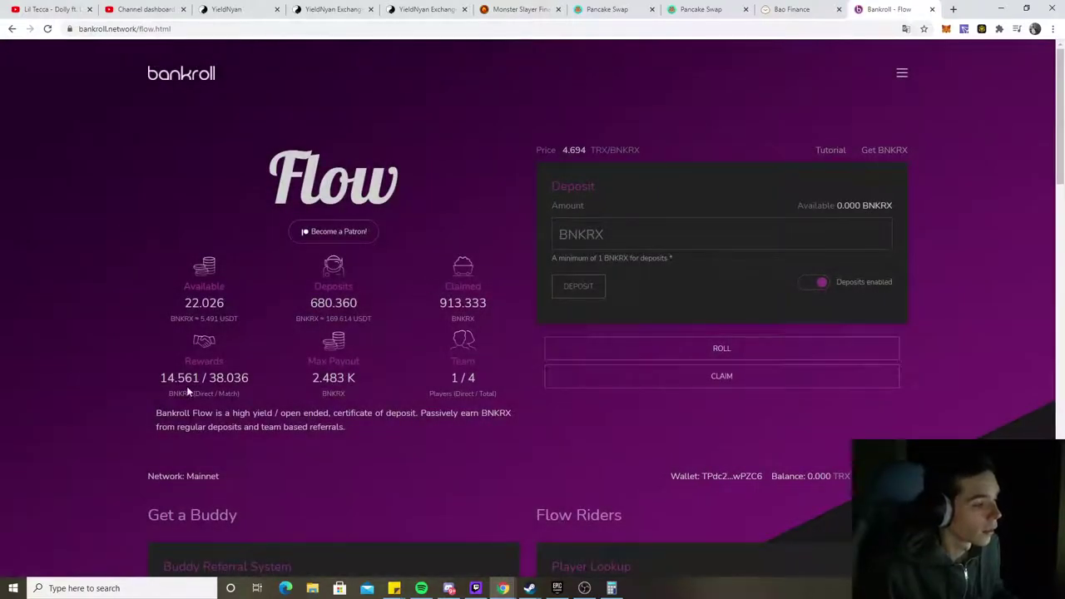
Refresh the TronLink balances, confirming 22.027 BNKRX available on the second account
{"action": "left_click", "coordinate": [963, 30]}
{"action": "left_click", "coordinate": [941, 53]}
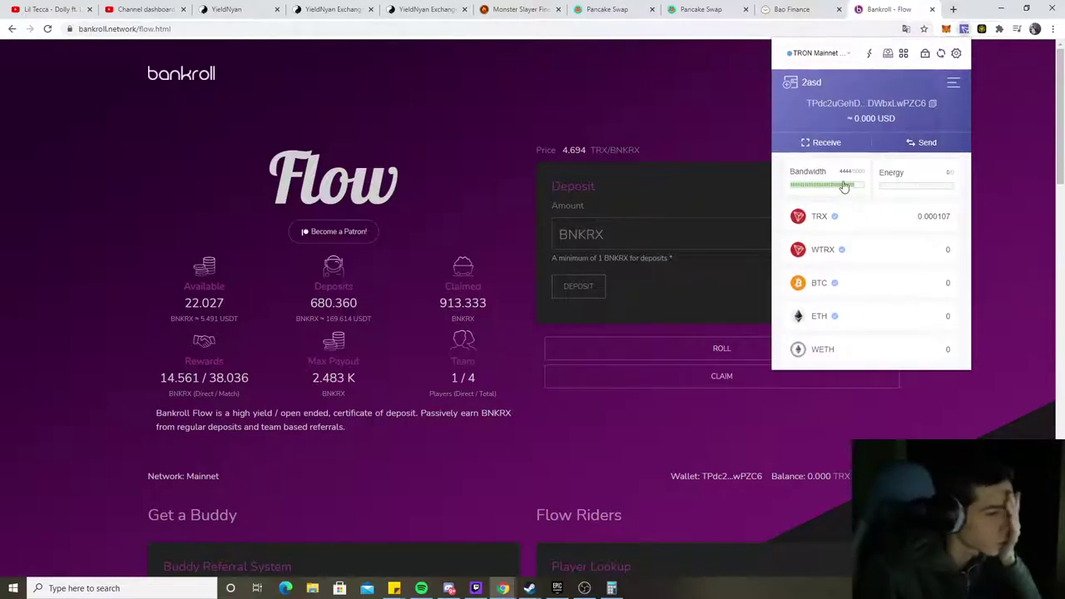
{"action": "left_click", "coordinate": [790, 82]}
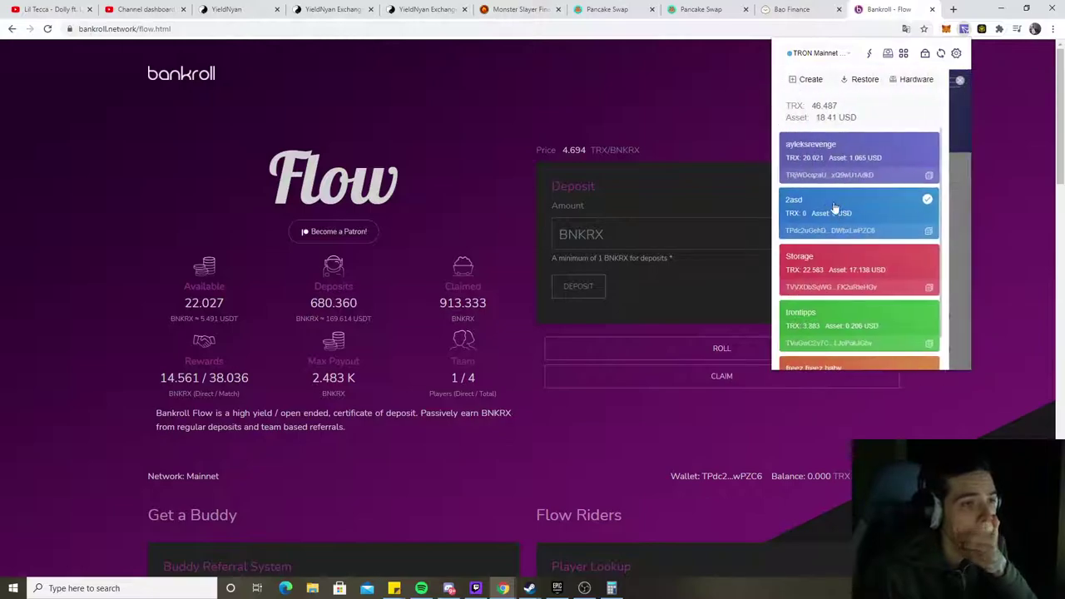
{"action": "scroll", "coordinate": [832, 280], "scroll_direction": "down", "scroll_amount": 1}
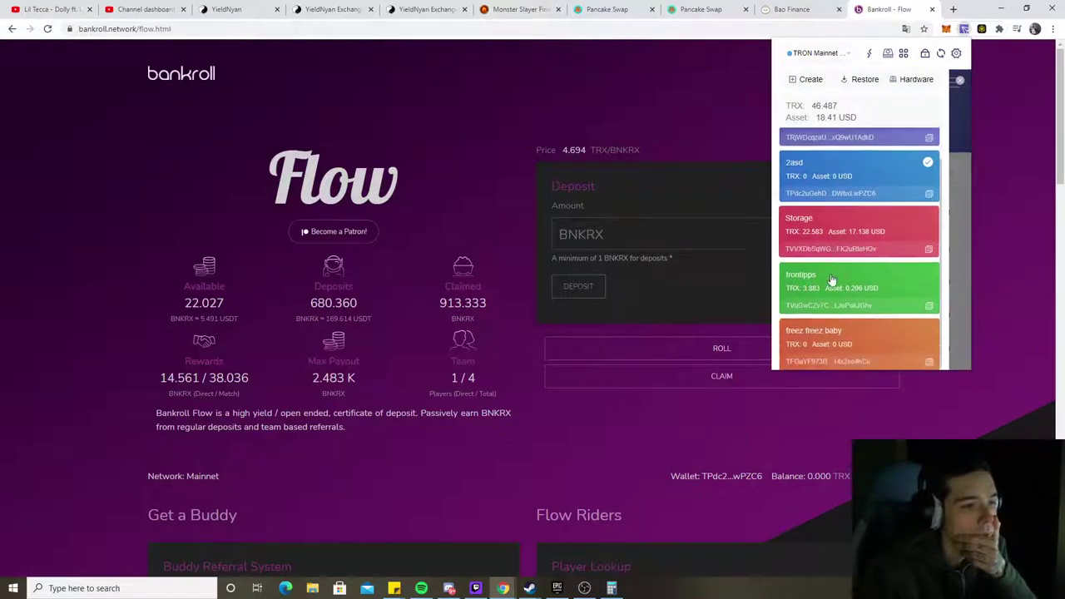
{"action": "scroll", "coordinate": [832, 282], "scroll_direction": "up", "scroll_amount": 1}
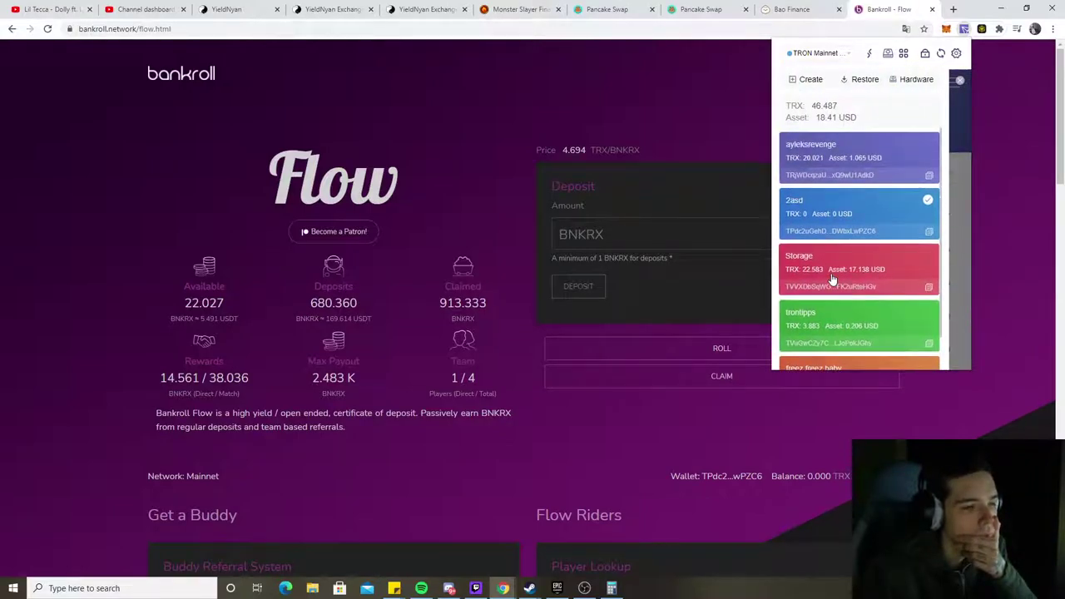
On the Bao Finance tab, switch MetaMask to Ethereum Main Net
{"action": "left_click", "coordinate": [696, 141]}
{"action": "left_click", "coordinate": [819, 9]}
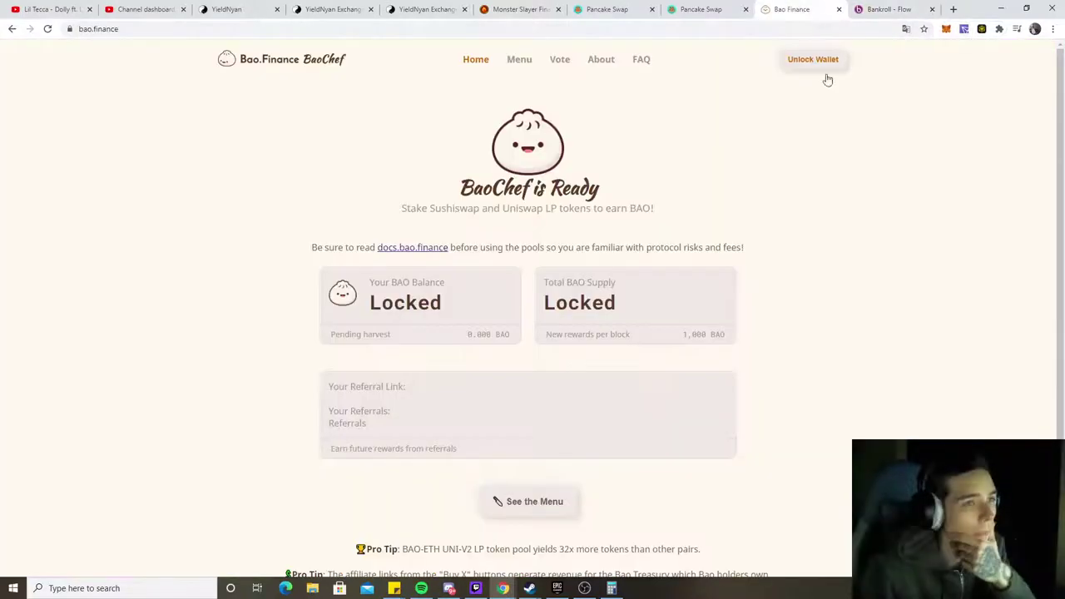
{"action": "left_click", "coordinate": [946, 28]}
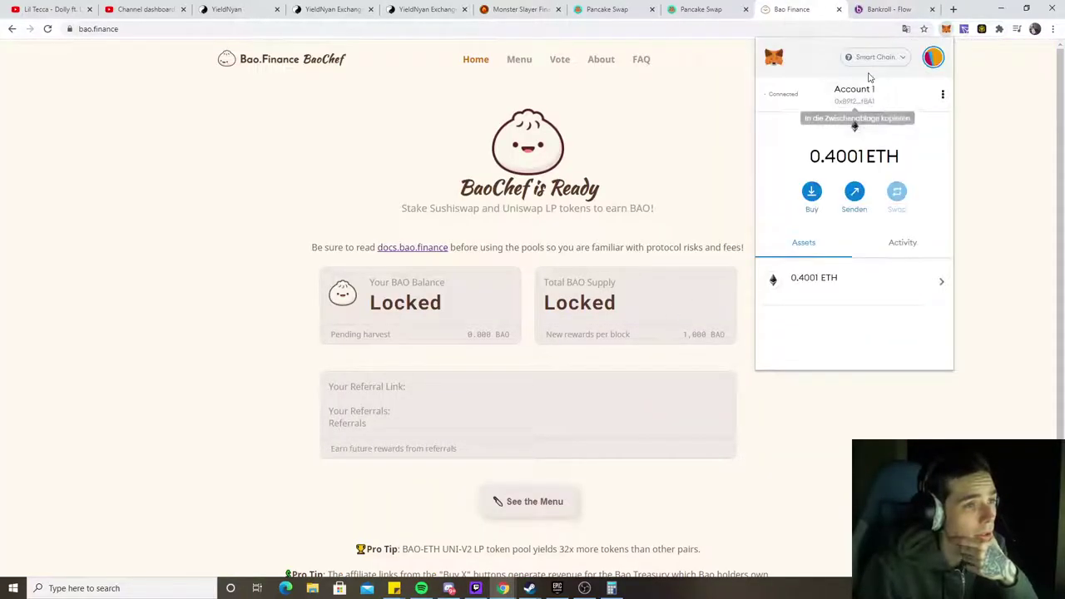
{"action": "left_click", "coordinate": [876, 57]}
{"action": "left_click", "coordinate": [852, 139]}
{"action": "left_click", "coordinate": [620, 245]}
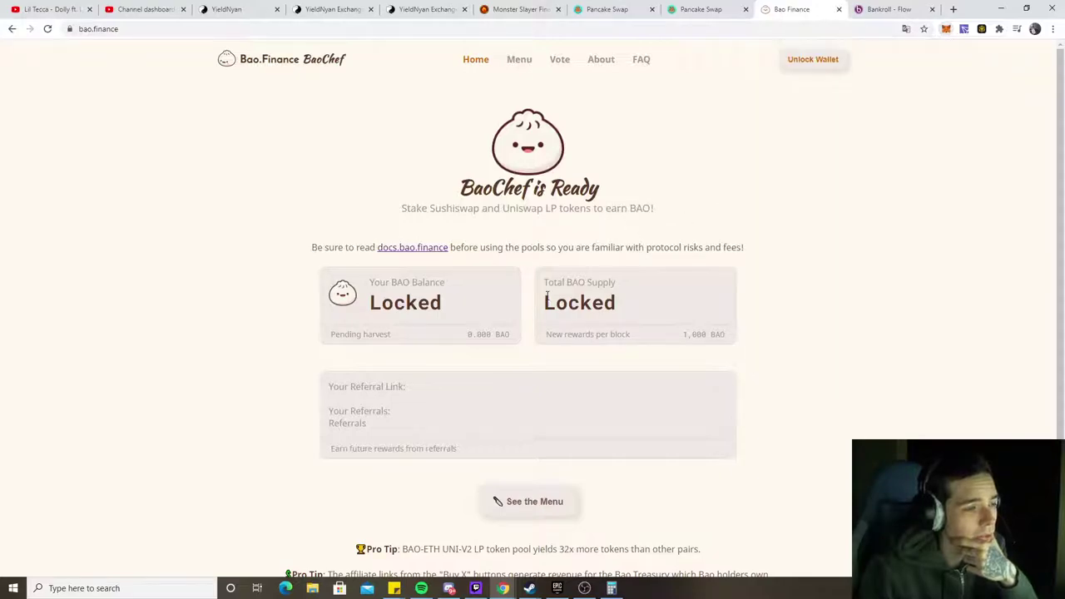
Connect the MetaMask wallet to Bao Finance
{"action": "left_click", "coordinate": [551, 496]}
{"action": "left_click", "coordinate": [551, 314]}
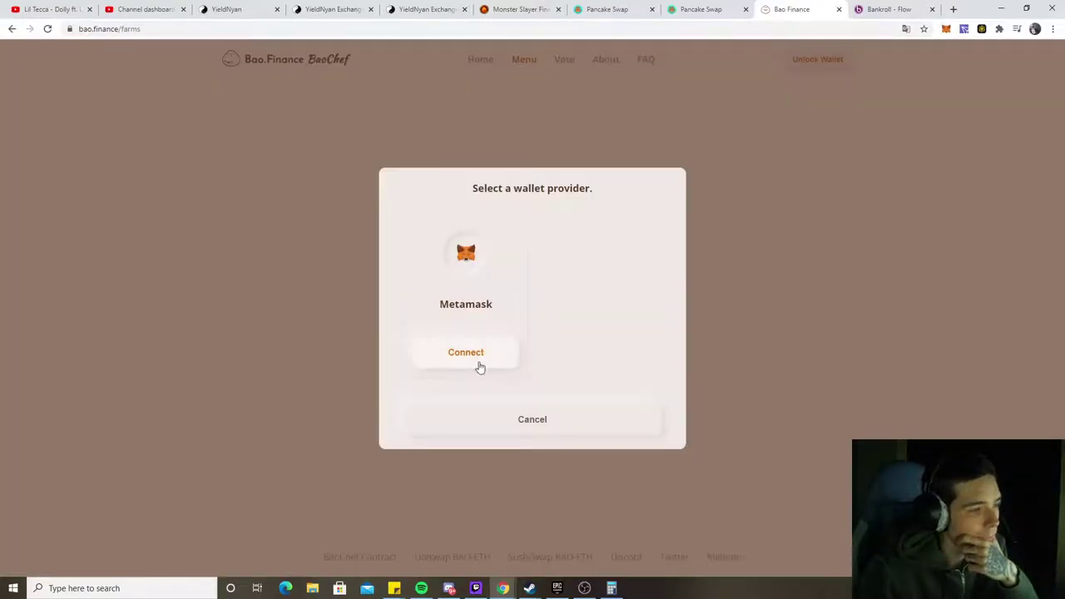
{"action": "left_click", "coordinate": [465, 352]}
{"action": "scroll", "coordinate": [561, 360], "scroll_direction": "down", "scroll_amount": 3}
{"action": "scroll", "coordinate": [416, 305], "scroll_direction": "up", "scroll_amount": 3}
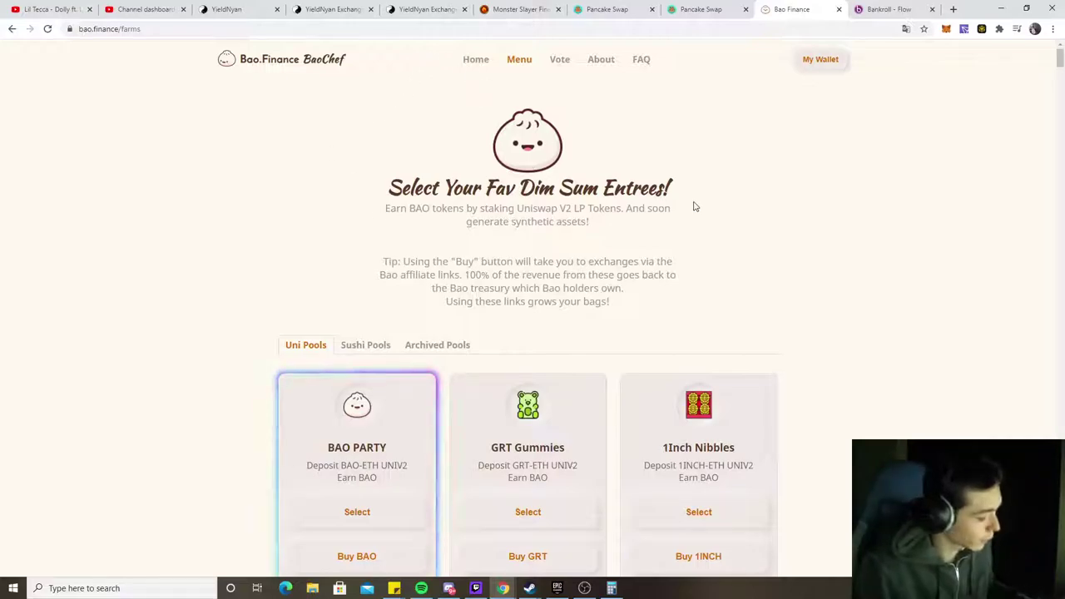
Find and open the sUSD Sticky Rice farm, checking 3,168,872 BAO earned and $6.47 daily
{"action": "key", "text": "ctrl+f"}
{"action": "type", "text": "susd"}
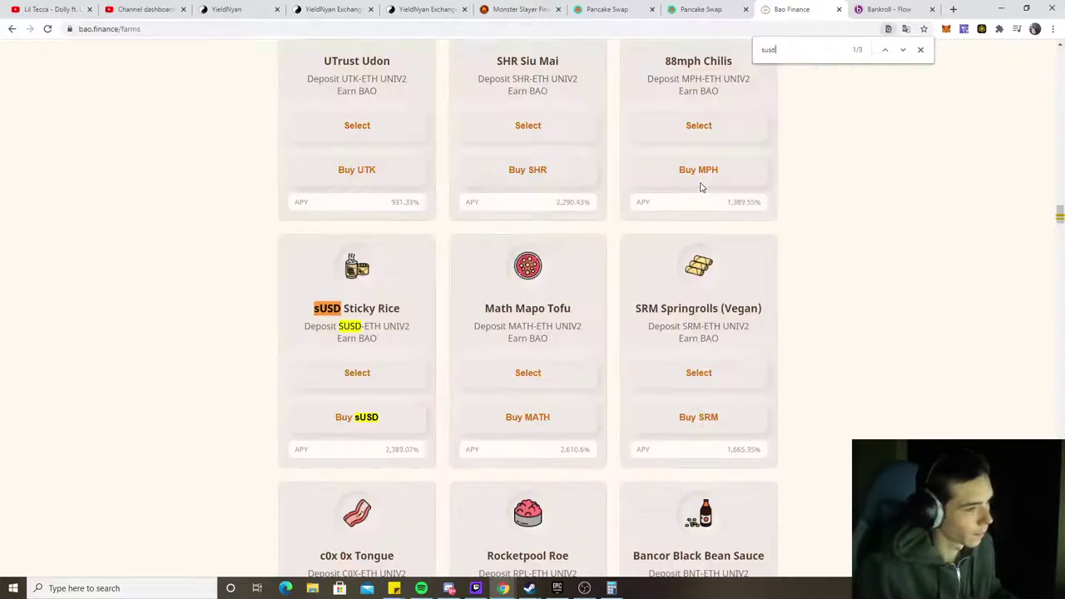
{"action": "left_click", "coordinate": [353, 374]}
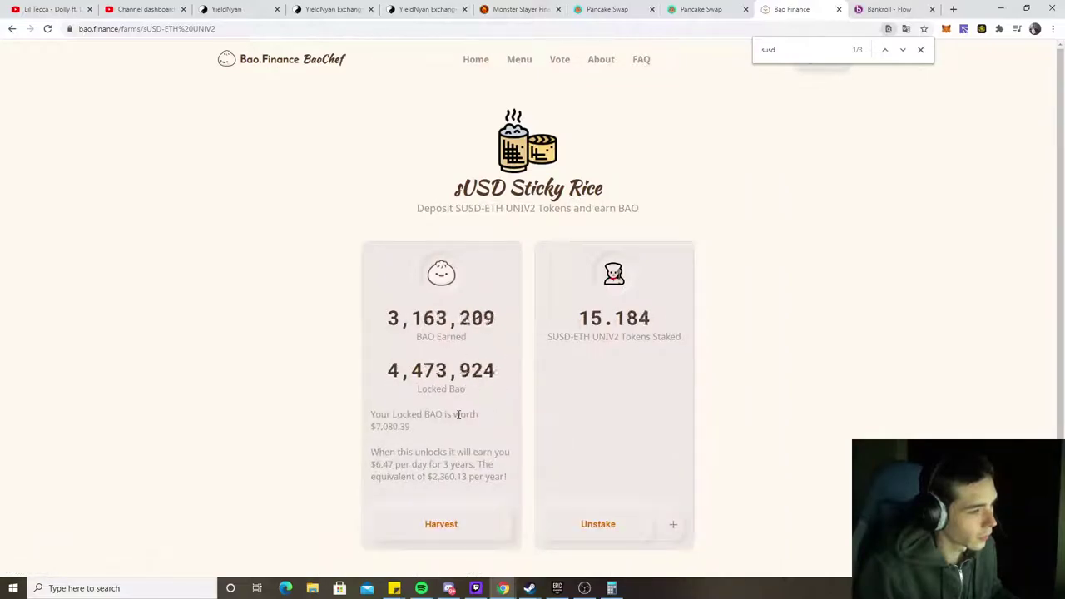
{"action": "left_click_drag", "start_coordinate": [495, 323], "coordinate": [386, 319]}
{"action": "left_click", "coordinate": [420, 366]}
{"action": "double_click", "coordinate": [420, 366]}
{"action": "left_click", "coordinate": [420, 366]}
{"action": "double_click", "coordinate": [441, 320]}
{"action": "left_click", "coordinate": [419, 358]}
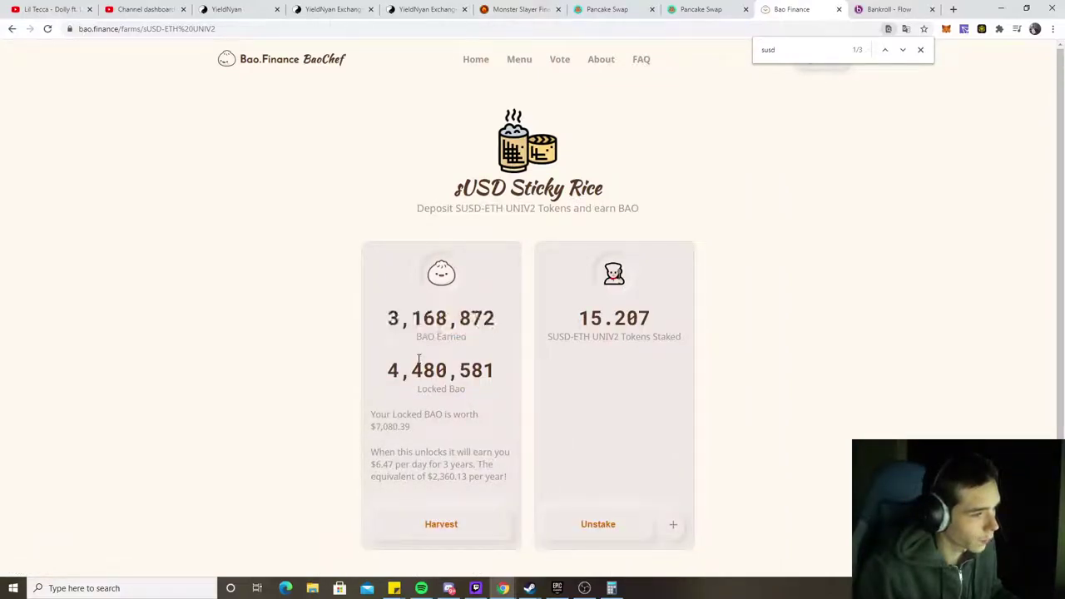
{"action": "left_click", "coordinate": [921, 50]}
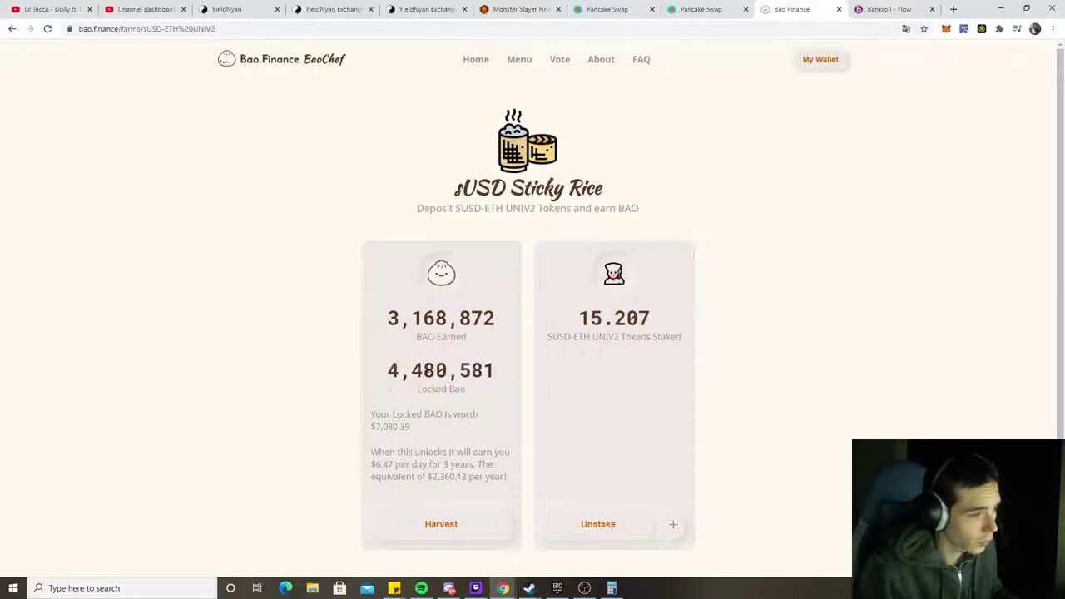
{"action": "double_click", "coordinate": [381, 463]}
{"action": "left_click", "coordinate": [374, 466]}
Return to Bao Finance home, showing a 152,613 BAO balance, and open a new tab
{"action": "left_click", "coordinate": [470, 64]}
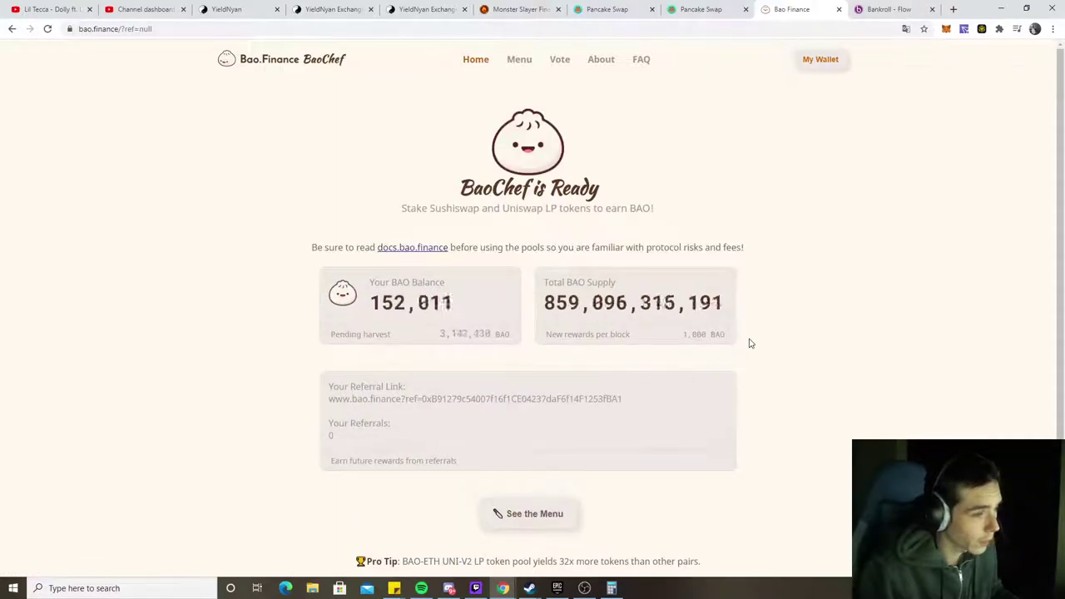
{"action": "scroll", "coordinate": [549, 387], "scroll_direction": "down", "scroll_amount": 2}
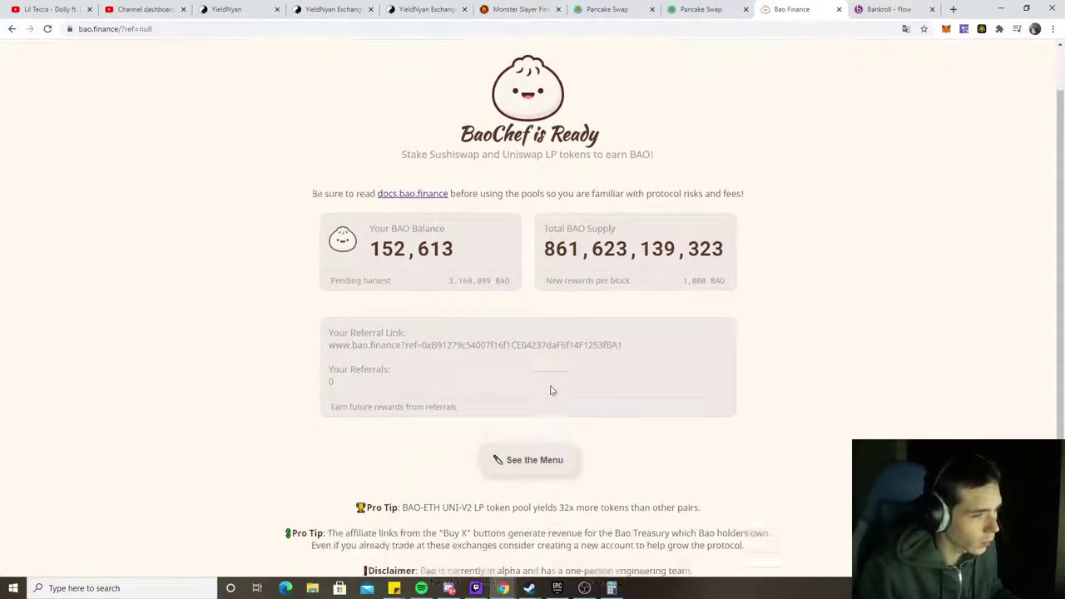
{"action": "scroll", "coordinate": [552, 392], "scroll_direction": "up", "scroll_amount": 2}
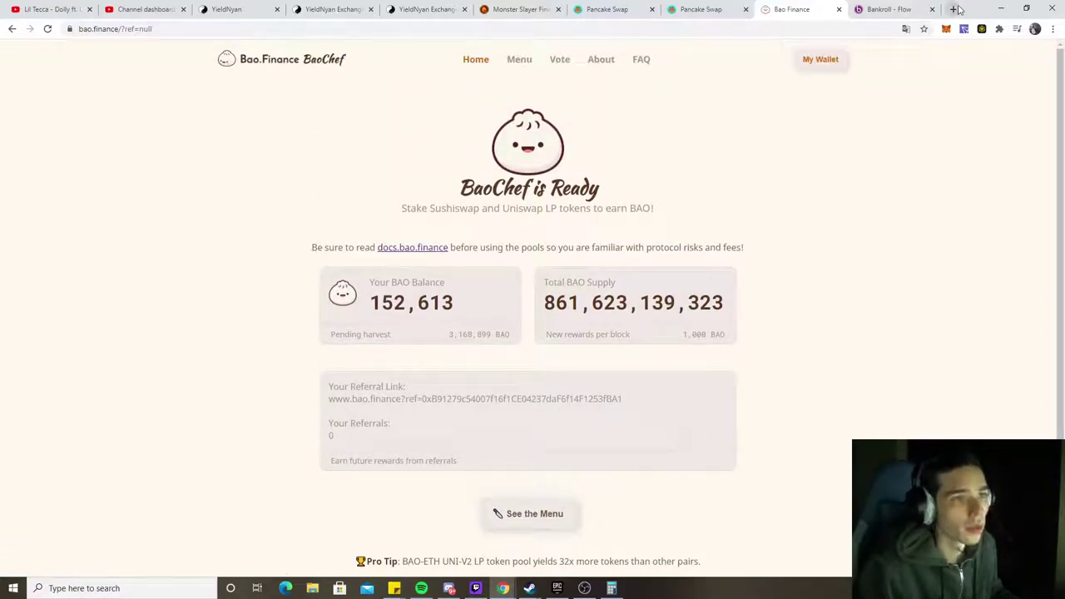
{"action": "left_click", "coordinate": [955, 10]}
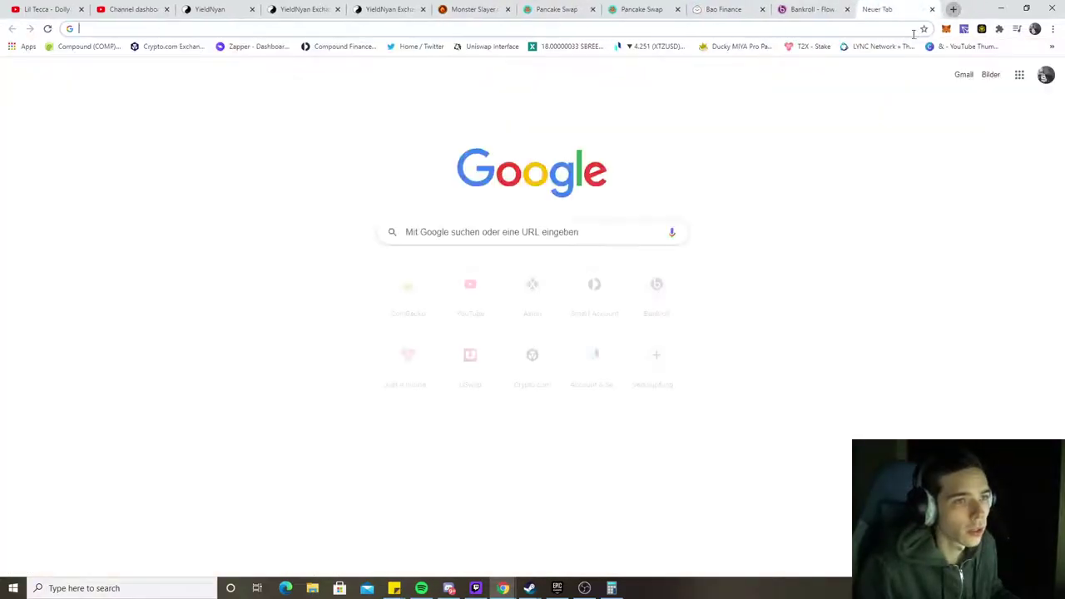
Go to delphi.akropolis.io and view My Rewards: $1,124 vested, 7,583 AKRO, 2,694 ADEL
{"action": "left_click", "coordinate": [838, 33]}
{"action": "type", "text": "delphi.akropolis.io/summary"}
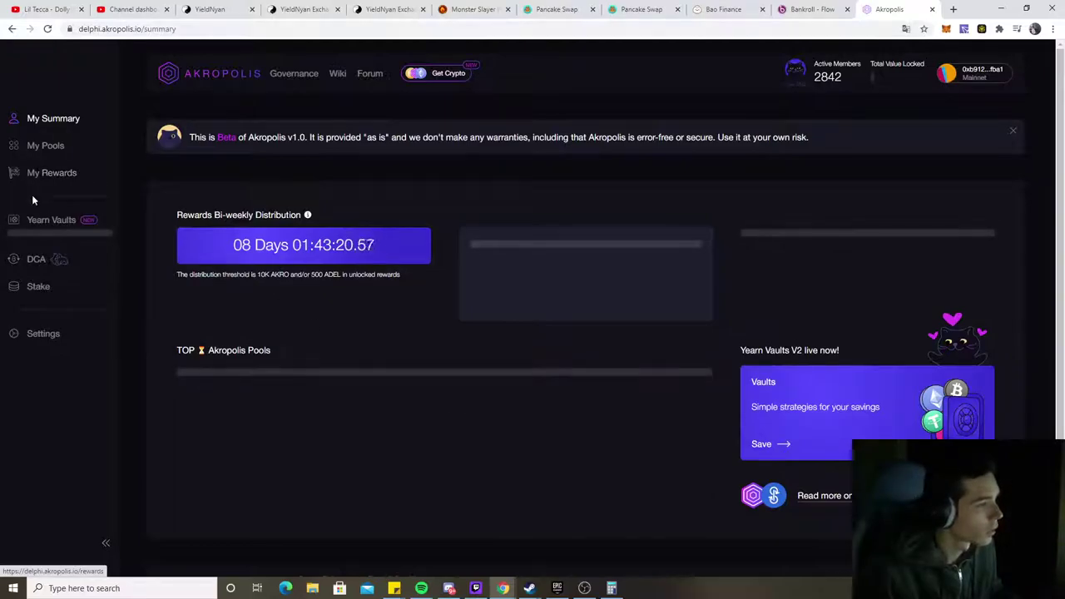
{"action": "left_click", "coordinate": [38, 174]}
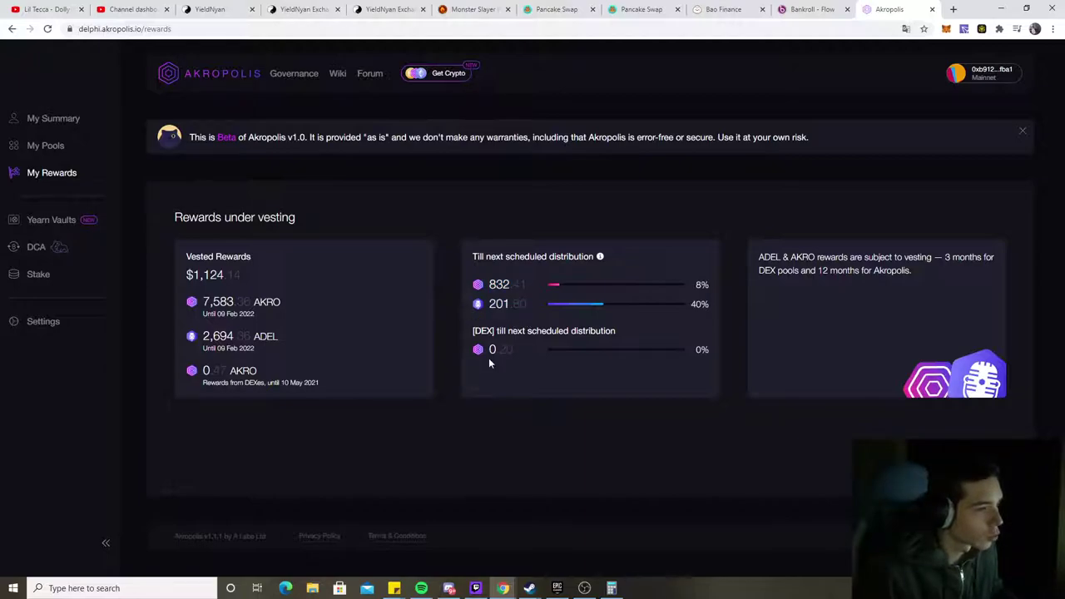
{"action": "left_click", "coordinate": [35, 117]}
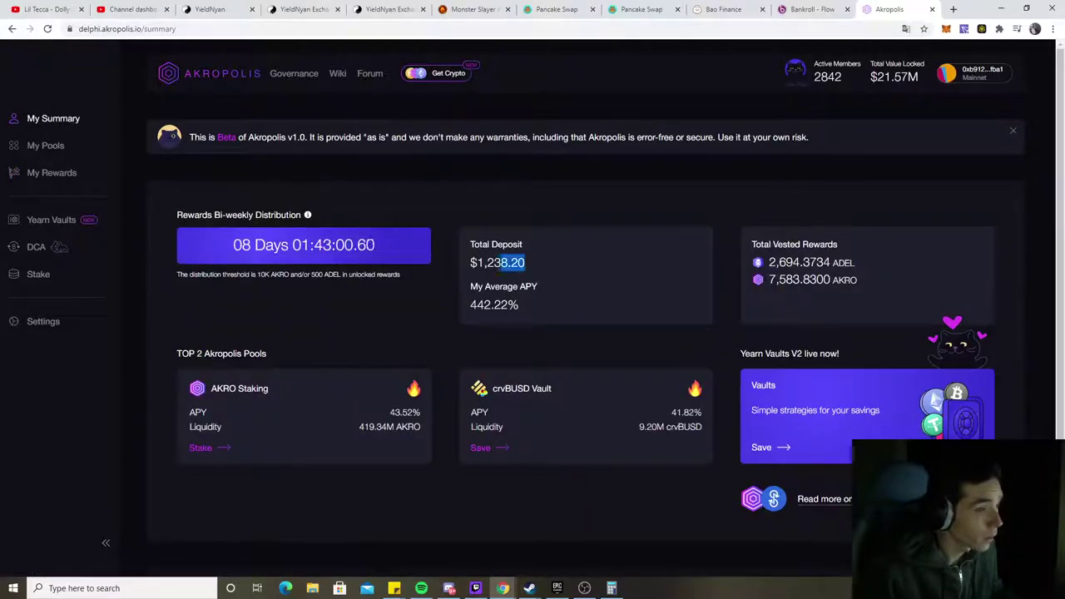
{"action": "left_click", "coordinate": [449, 367]}
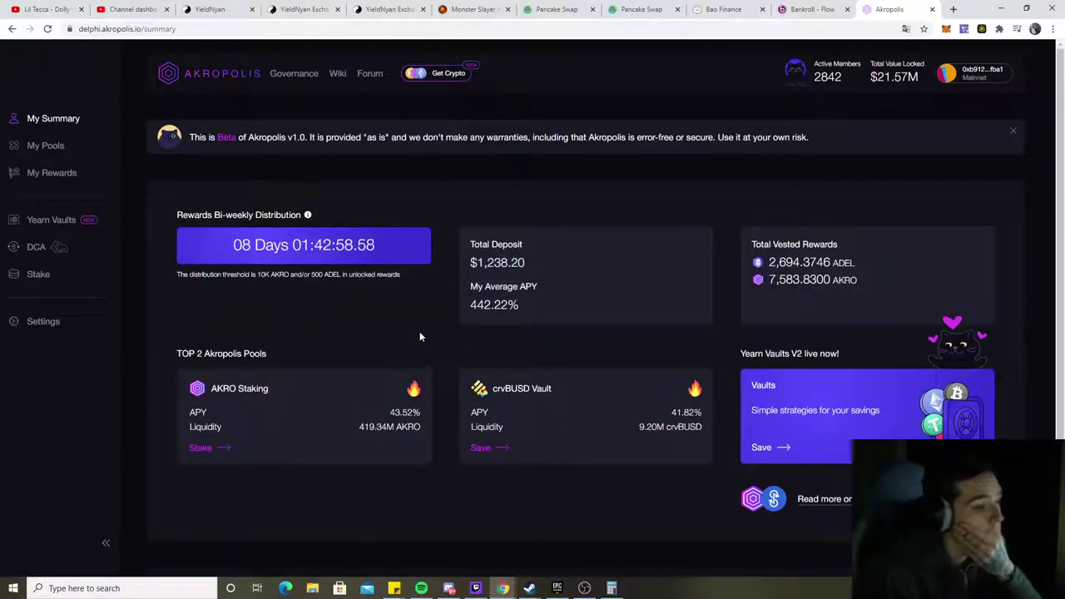
{"action": "left_click", "coordinate": [589, 436]}
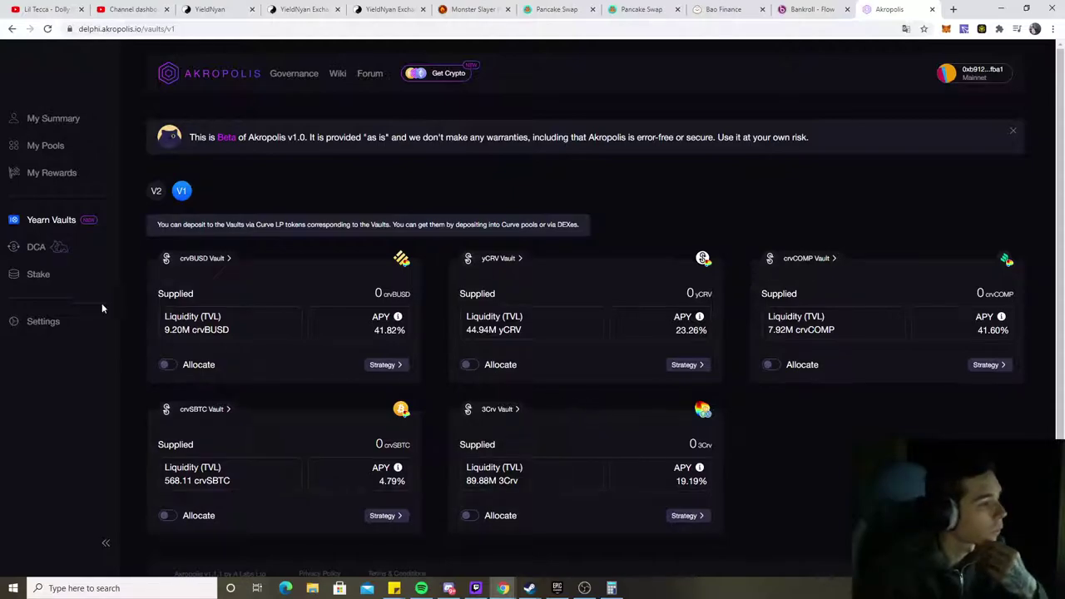
{"action": "left_click", "coordinate": [34, 175]}
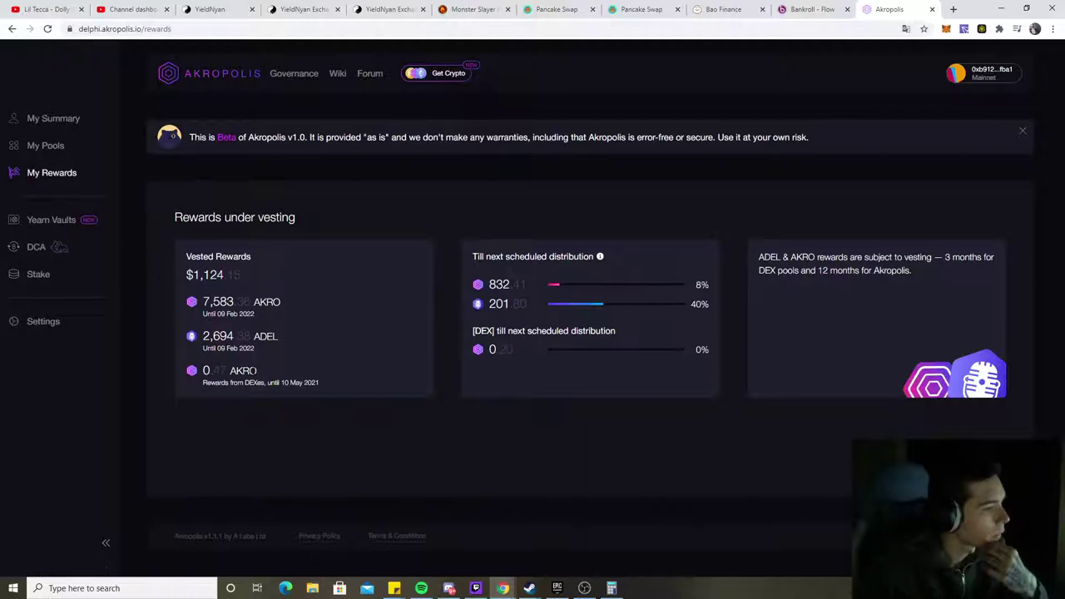
{"action": "double_click", "coordinate": [220, 336]}
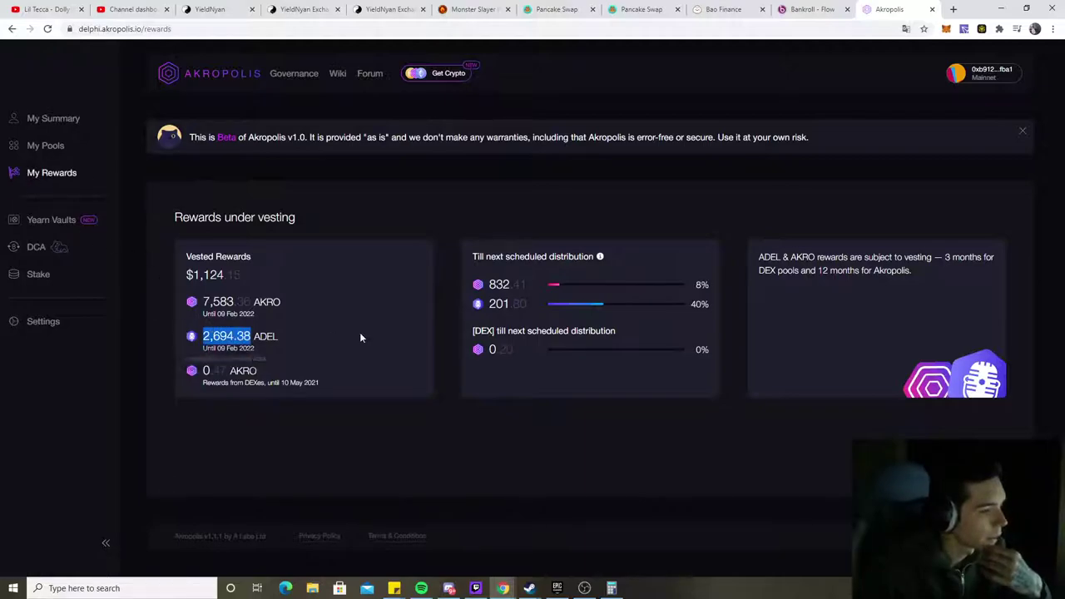
{"action": "double_click", "coordinate": [500, 303]}
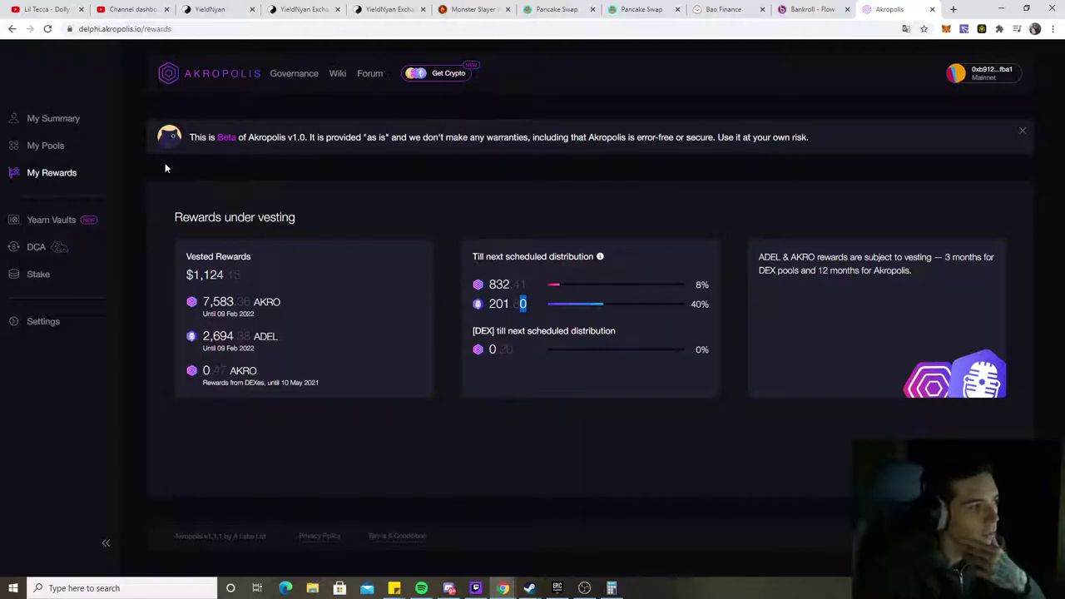
Review the V1 and V2 Yearn Vaults and their APY breakdowns, ending on the V1 list
{"action": "left_click", "coordinate": [63, 227]}
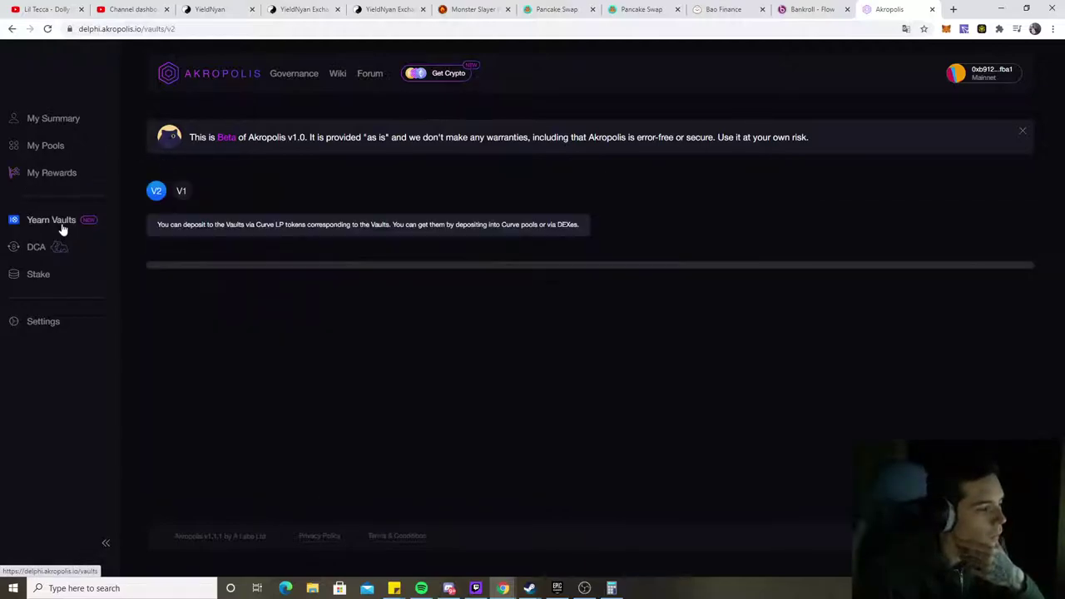
{"action": "left_click", "coordinate": [181, 193]}
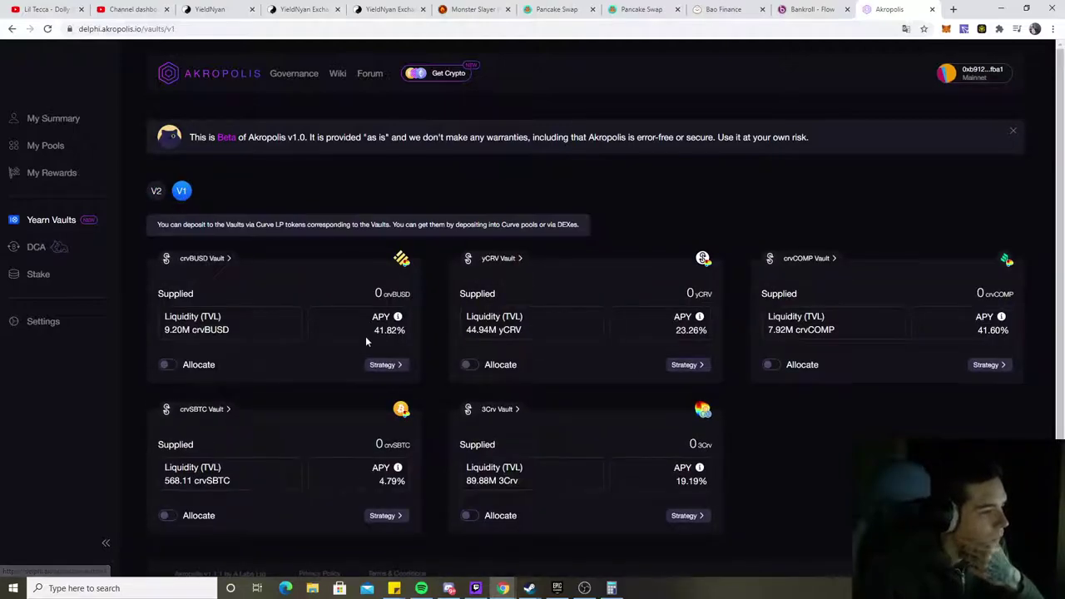
{"action": "mouse_move", "coordinate": [398, 317]}
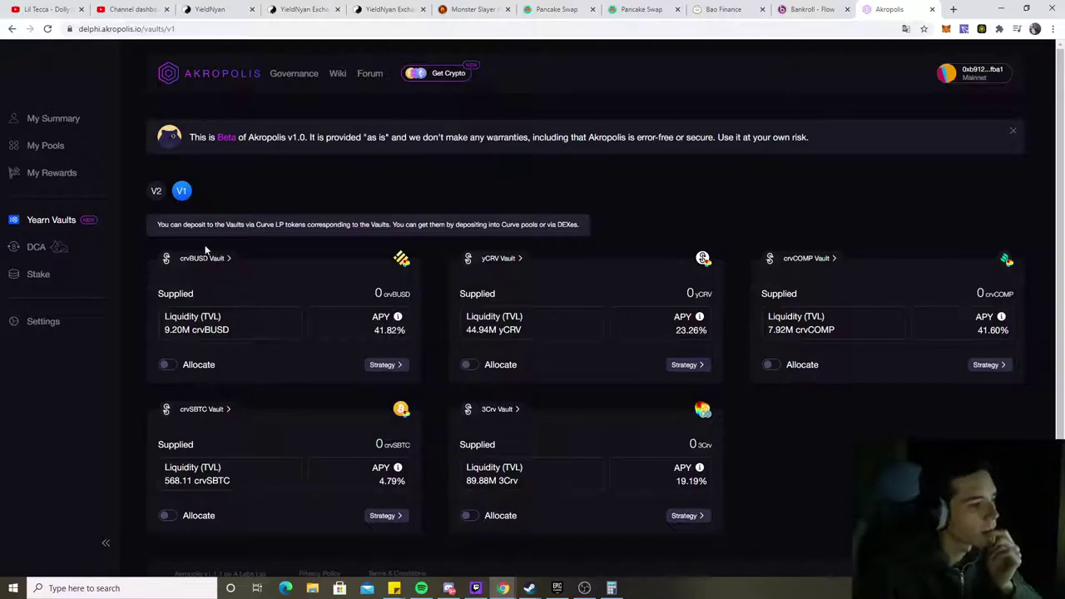
{"action": "left_click", "coordinate": [156, 191]}
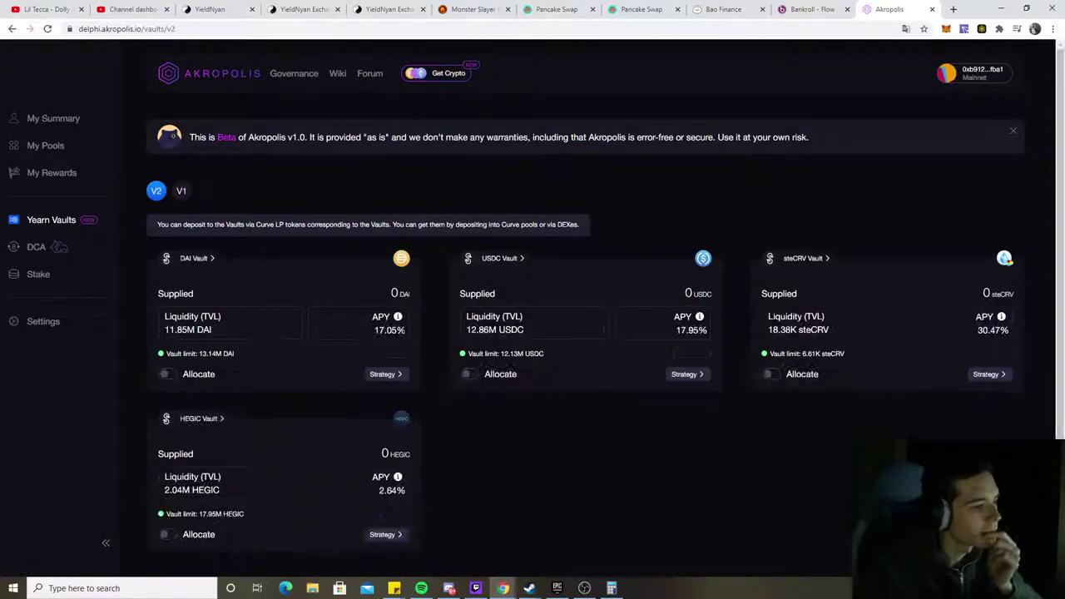
{"action": "mouse_move", "coordinate": [399, 318]}
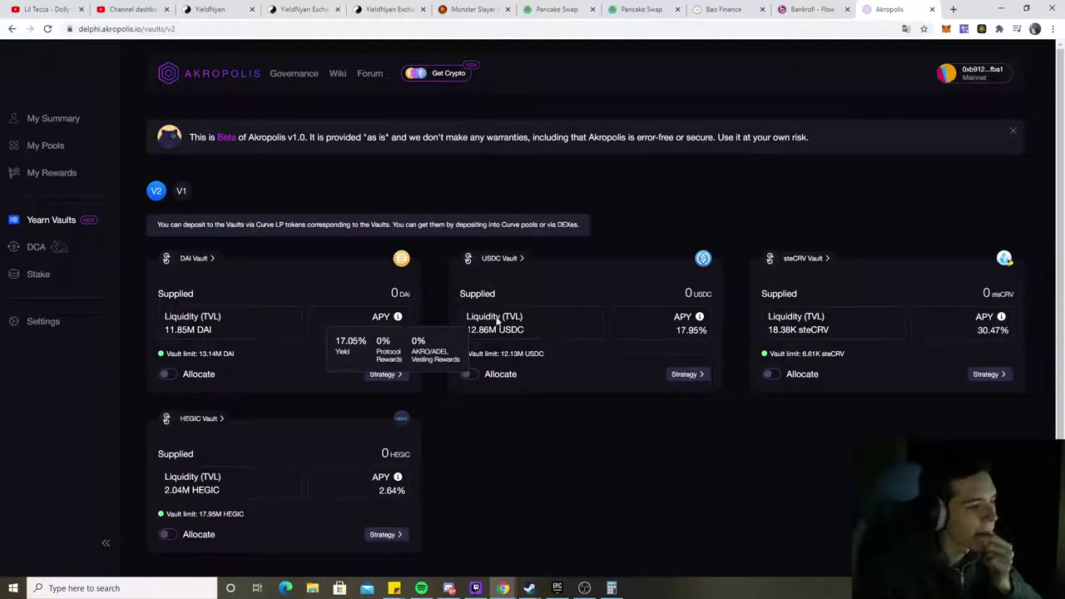
{"action": "mouse_move", "coordinate": [700, 318]}
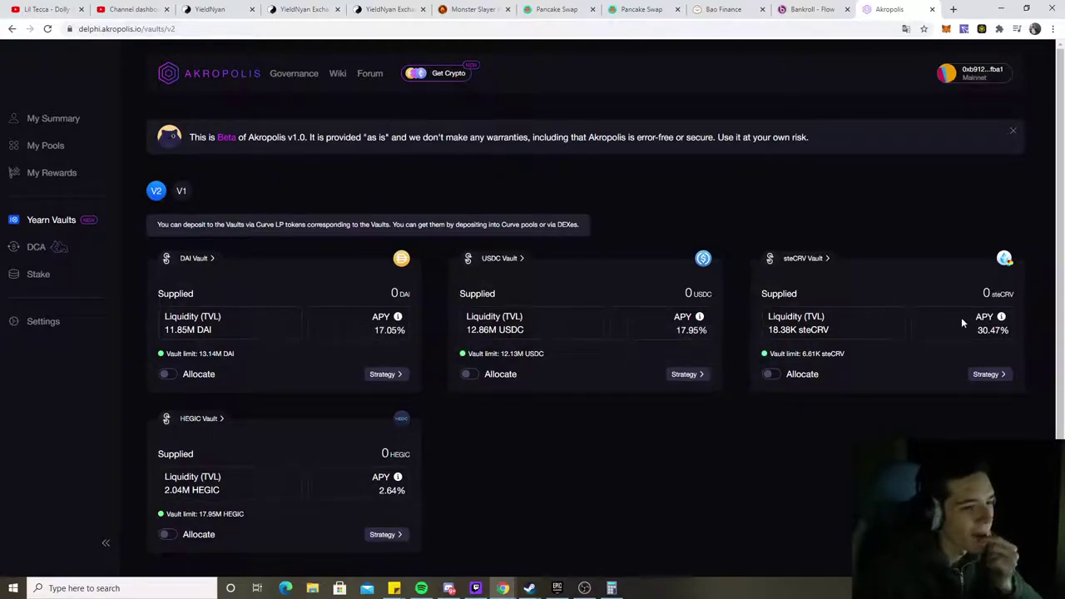
{"action": "scroll", "coordinate": [436, 353], "scroll_direction": "down", "scroll_amount": 1}
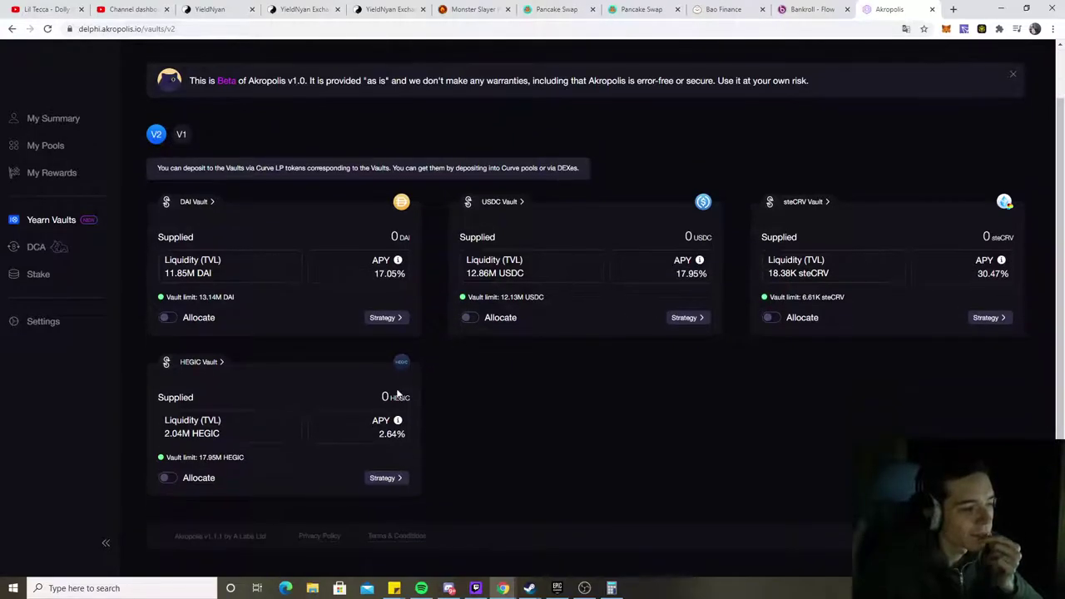
{"action": "mouse_move", "coordinate": [400, 422]}
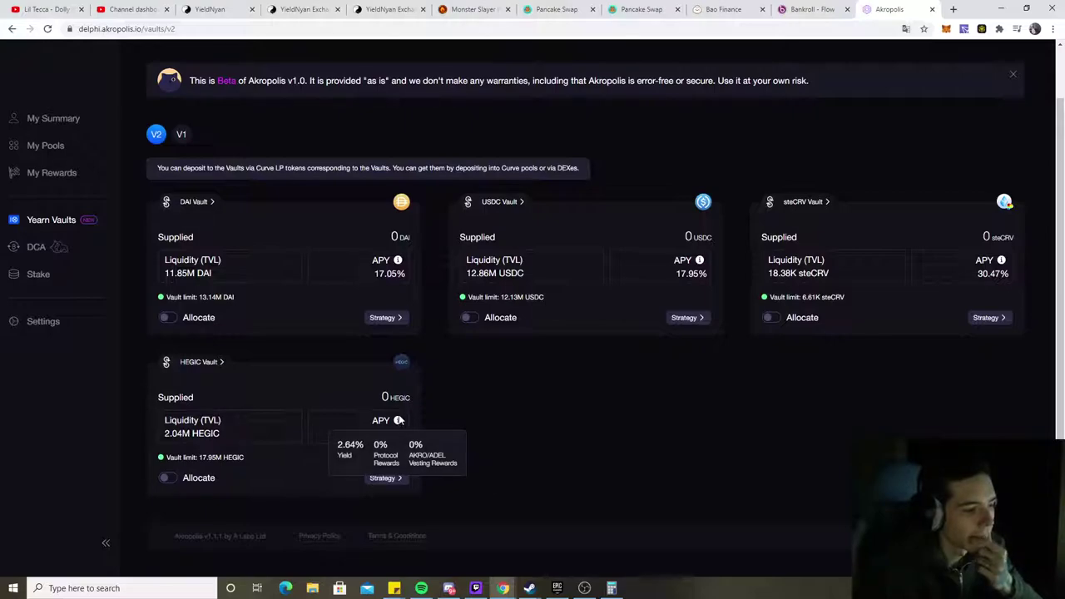
{"action": "scroll", "coordinate": [404, 424], "scroll_direction": "up", "scroll_amount": 1}
{"action": "left_click", "coordinate": [180, 191]}
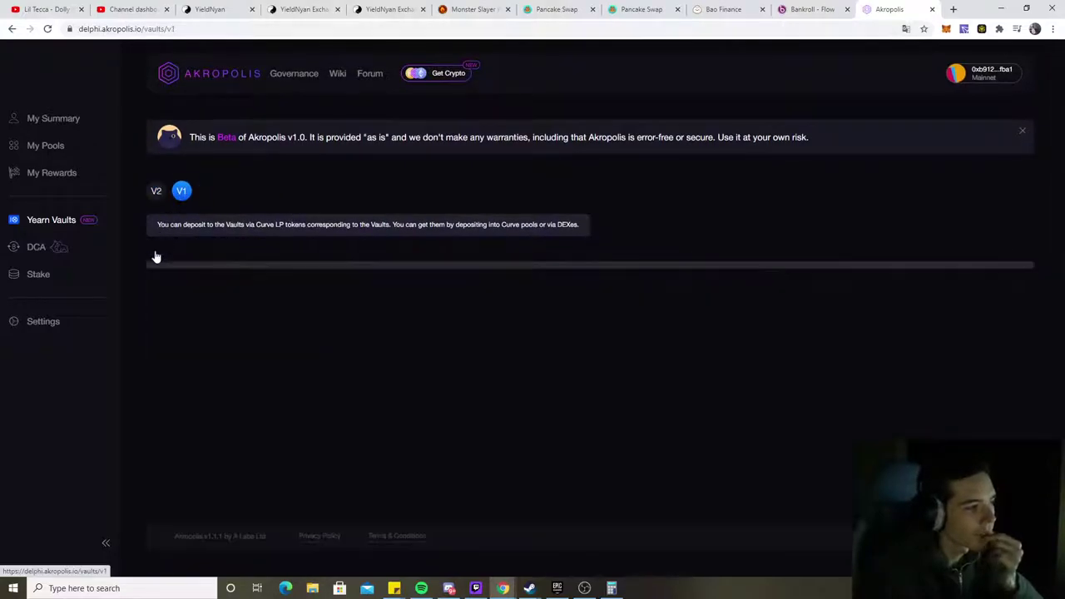
Review the Staking page (4,409 ADEL at 442.22% APY) and the My Rewards page
{"action": "left_click", "coordinate": [37, 276]}
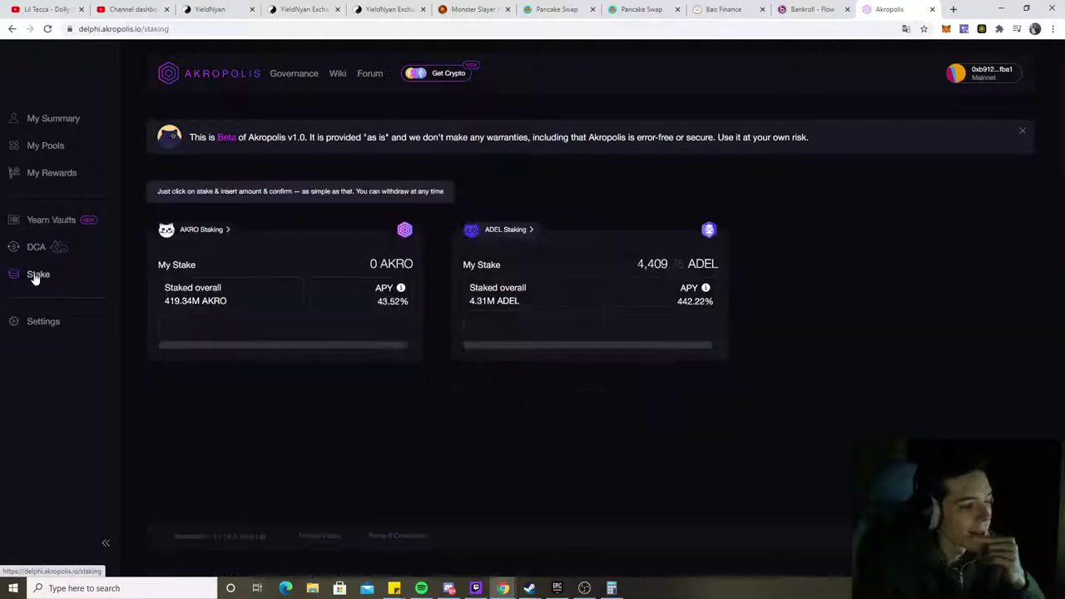
{"action": "mouse_move", "coordinate": [707, 289]}
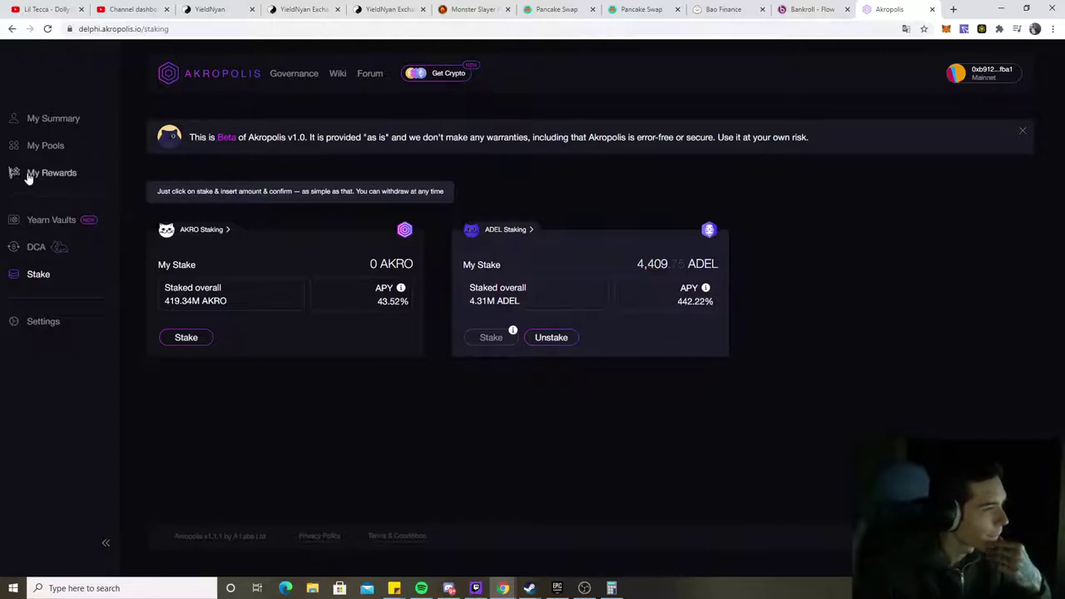
{"action": "left_click", "coordinate": [56, 174]}
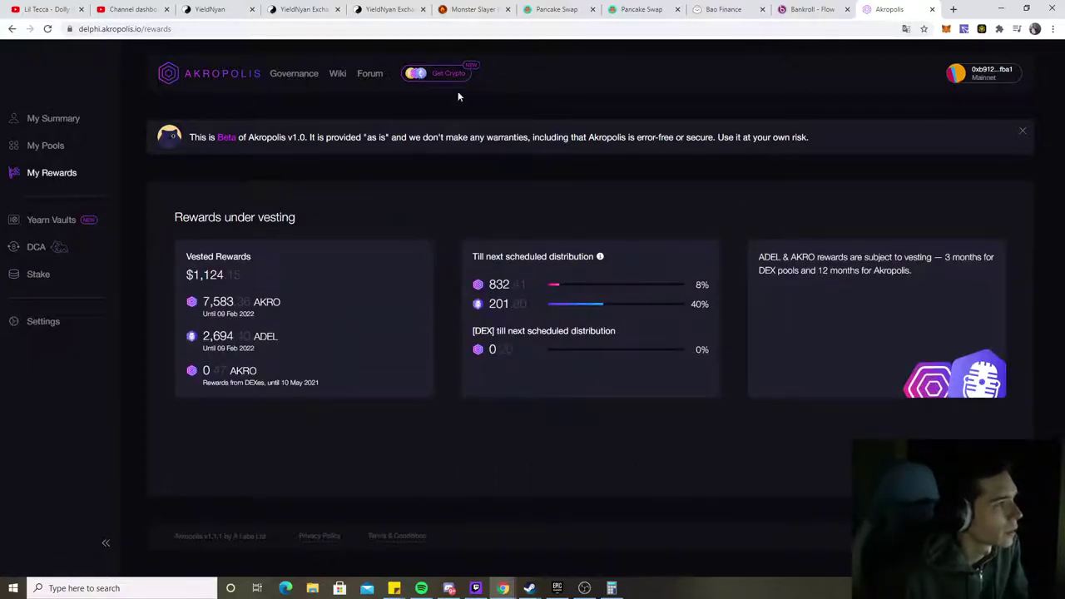
Switch MetaMask to Smart Chain and close the Akropolis tab
{"action": "left_click", "coordinate": [946, 29]}
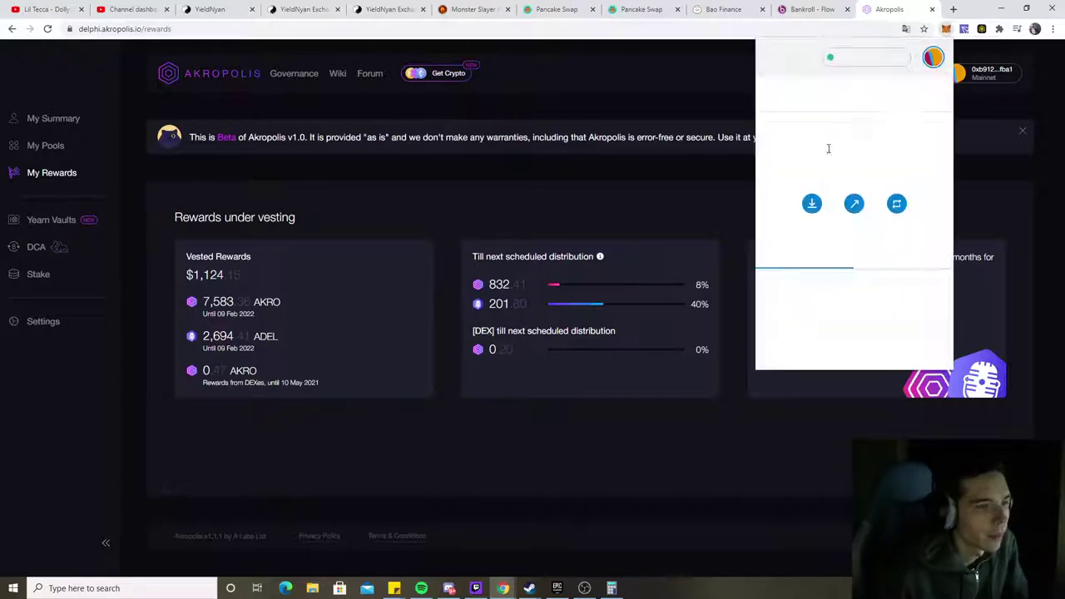
{"action": "left_click", "coordinate": [865, 57]}
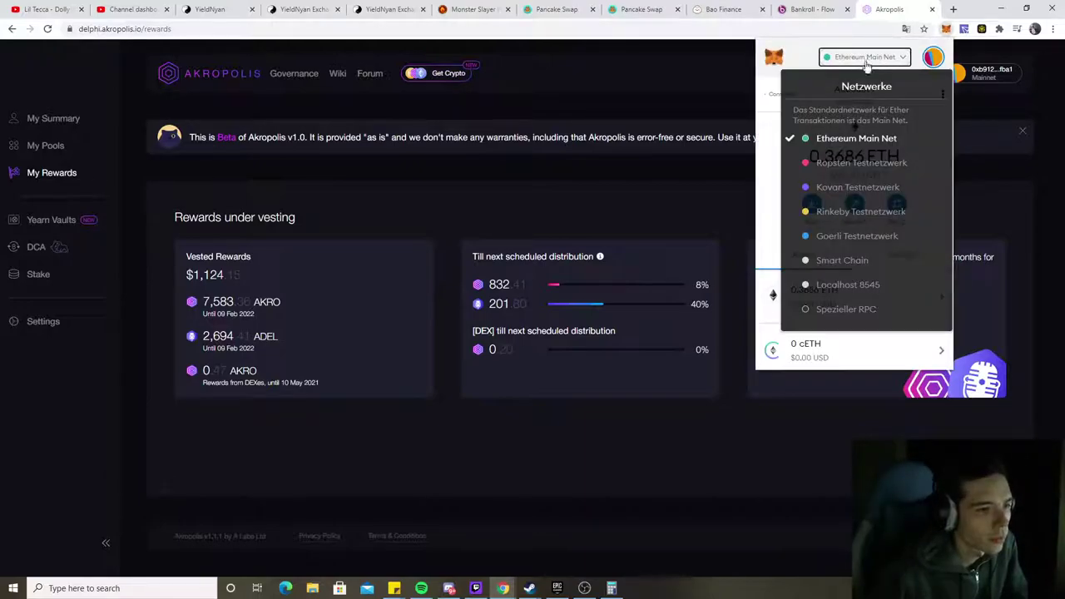
{"action": "left_click", "coordinate": [857, 261]}
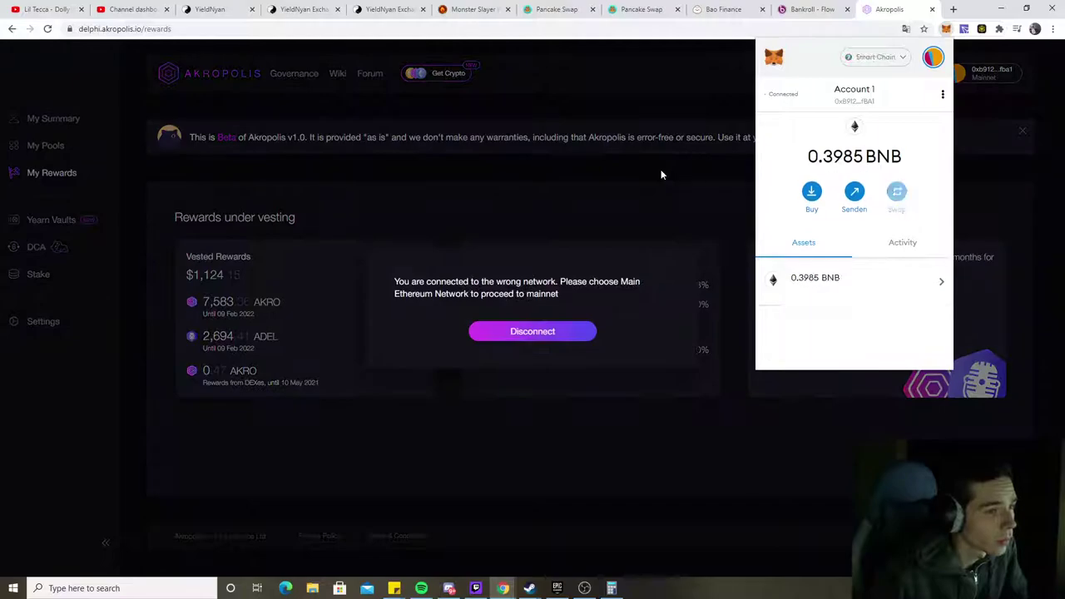
{"action": "left_click", "coordinate": [661, 175]}
{"action": "left_click", "coordinate": [932, 9]}
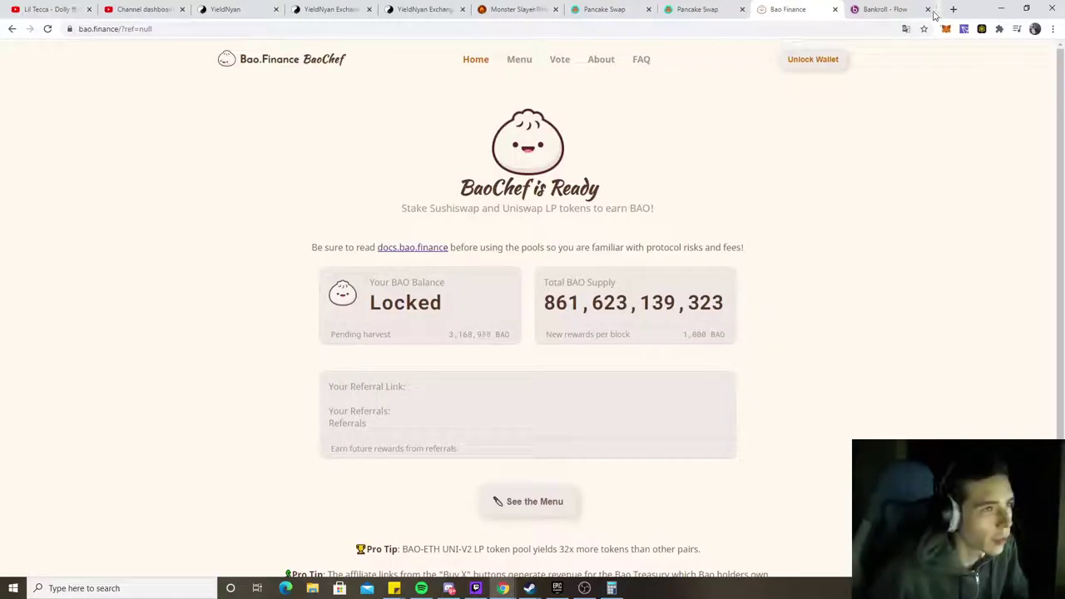
Close the Bao Finance tab and accept PancakeSwap's imported Monster Slayer Share token warning
{"action": "left_click", "coordinate": [838, 10]}
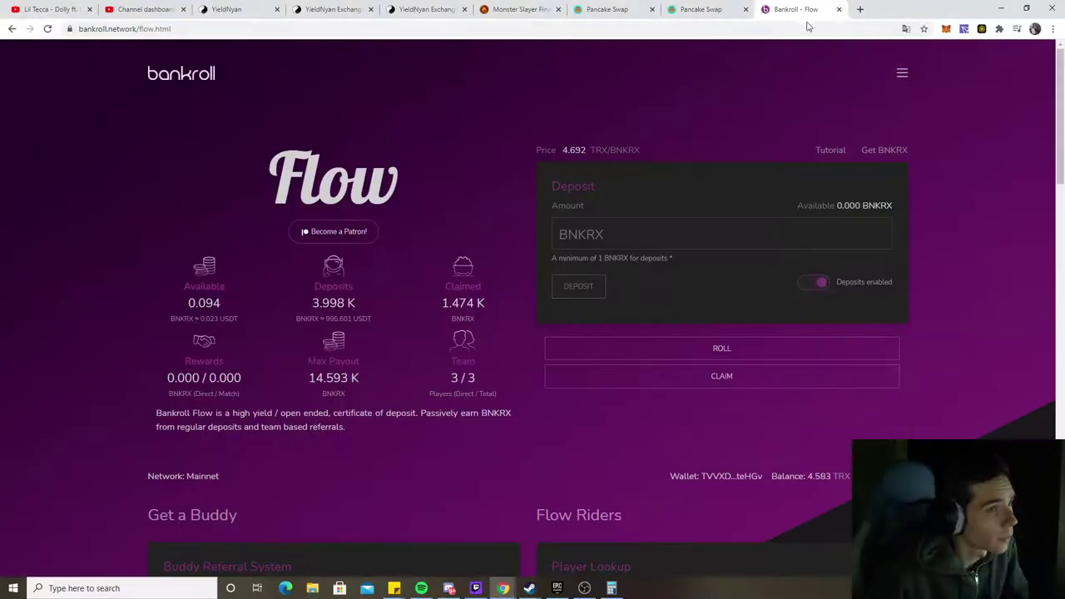
{"action": "left_click", "coordinate": [703, 8]}
{"action": "left_click", "coordinate": [591, 8]}
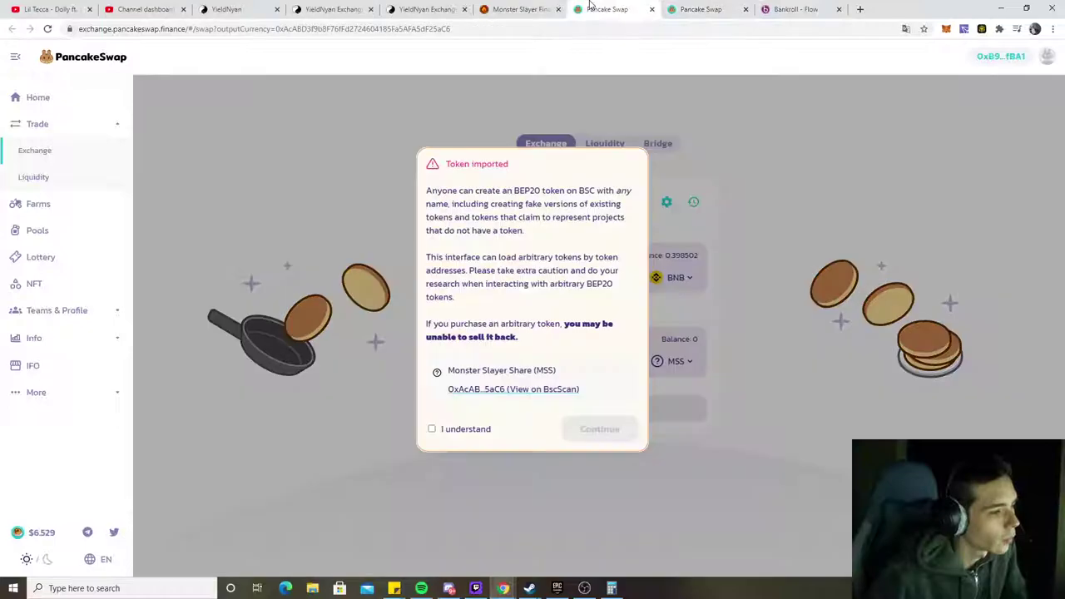
{"action": "left_click", "coordinate": [459, 431]}
{"action": "left_click", "coordinate": [600, 428]}
Move through the Monster Slayer tab to YieldNyan's ETH–NYAN Add Liquidity page
{"action": "left_click", "coordinate": [583, 8]}
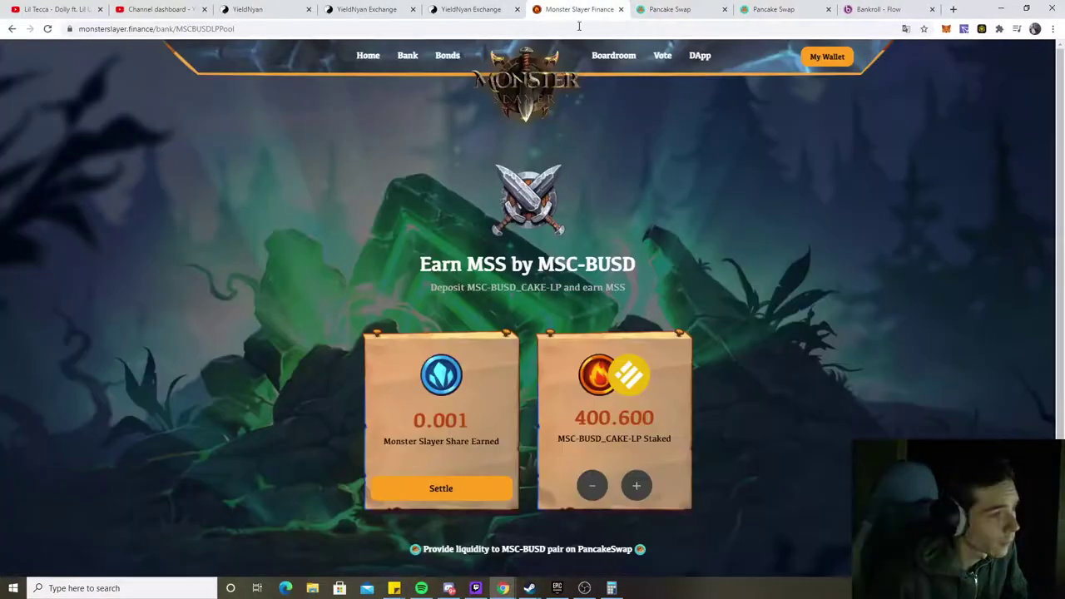
{"action": "left_click", "coordinate": [452, 9]}
{"action": "left_click", "coordinate": [389, 7]}
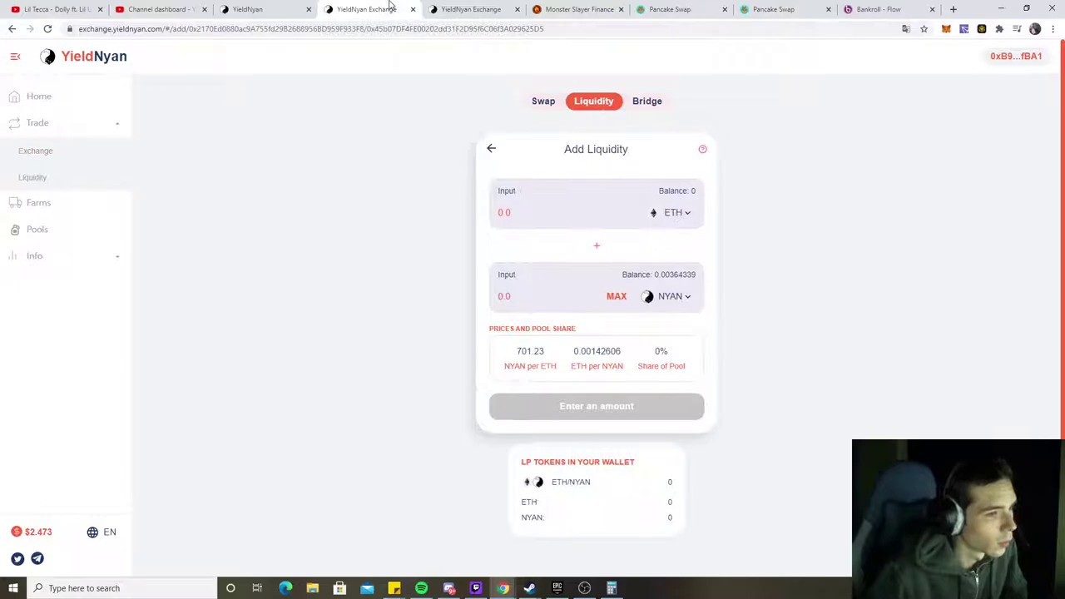
{"action": "left_click", "coordinate": [274, 8]}
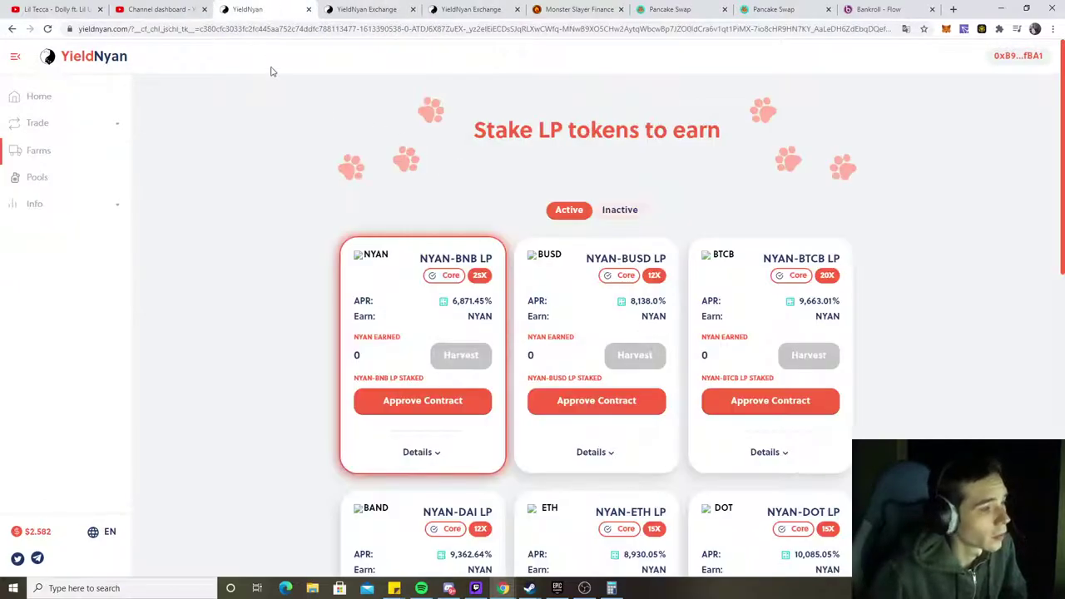
{"action": "scroll", "coordinate": [315, 255], "scroll_direction": "down", "scroll_amount": 4}
{"action": "scroll", "coordinate": [303, 242], "scroll_direction": "up", "scroll_amount": 4}
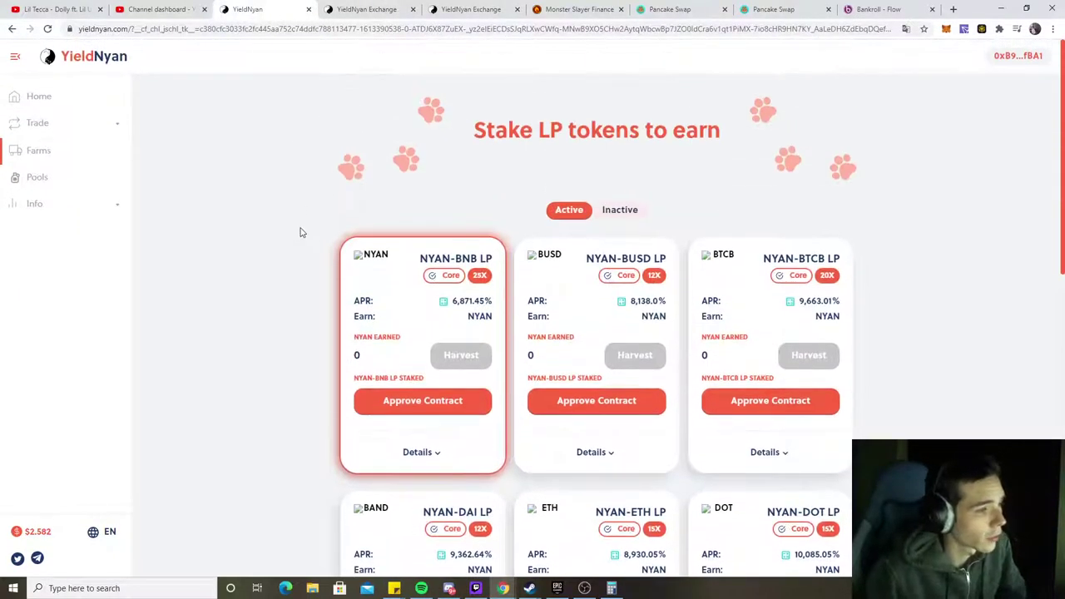
{"action": "scroll", "coordinate": [300, 229], "scroll_direction": "down", "scroll_amount": 6}
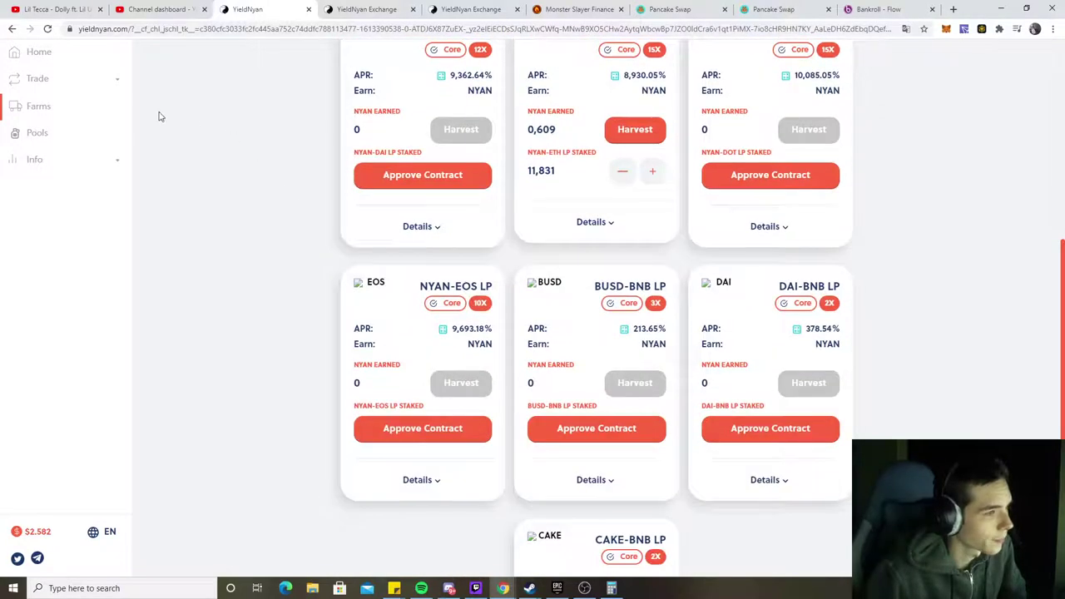
{"action": "left_click", "coordinate": [180, 9]}
{"action": "left_click", "coordinate": [356, 8]}
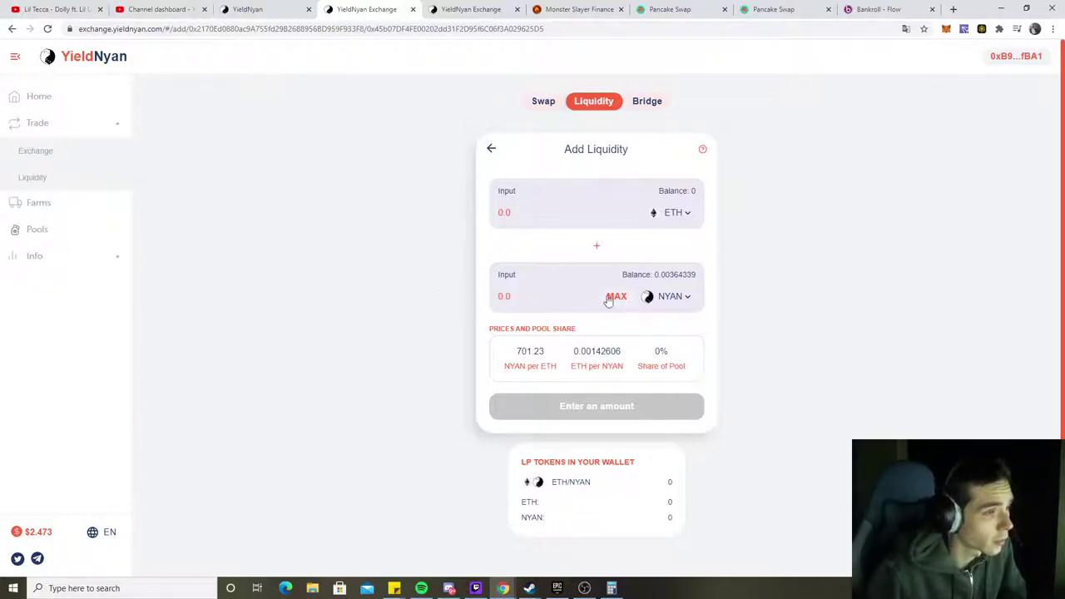
{"action": "left_click", "coordinate": [454, 10]}
{"action": "left_click", "coordinate": [332, 6]}
{"action": "left_click", "coordinate": [247, 9]}
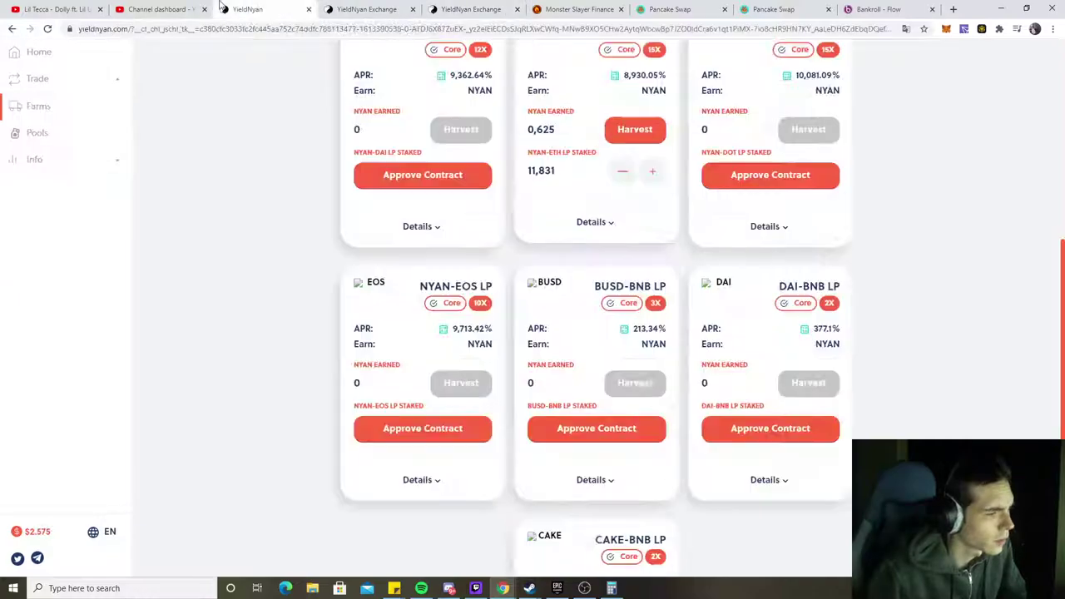
{"action": "scroll", "coordinate": [435, 293], "scroll_direction": "up", "scroll_amount": 3}
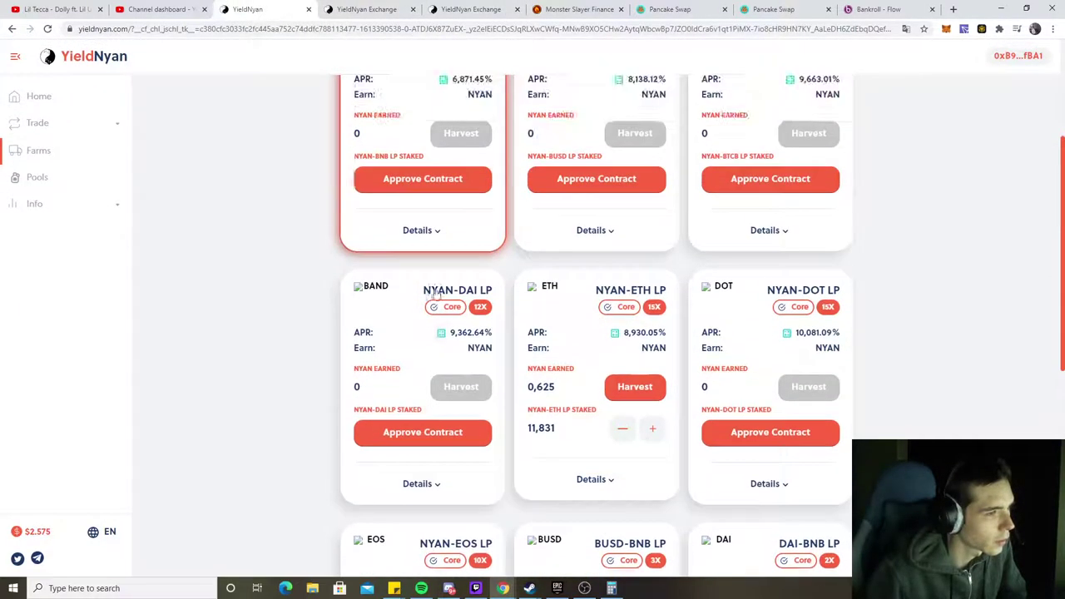
{"action": "left_click", "coordinate": [615, 333]}
{"action": "left_click", "coordinate": [314, 314]}
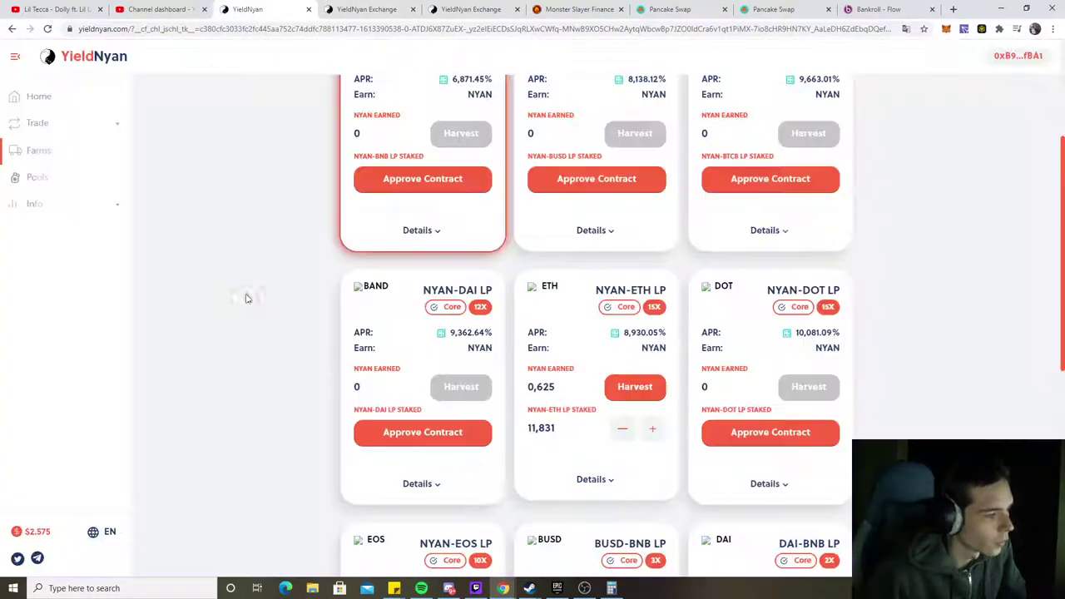
{"action": "scroll", "coordinate": [247, 302], "scroll_direction": "up", "scroll_amount": 3}
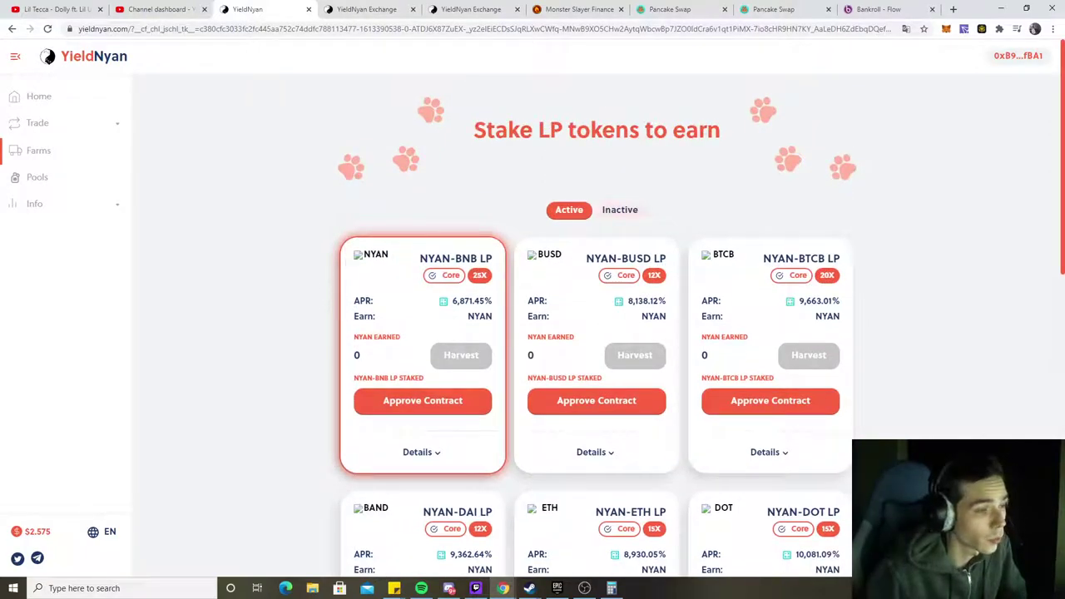